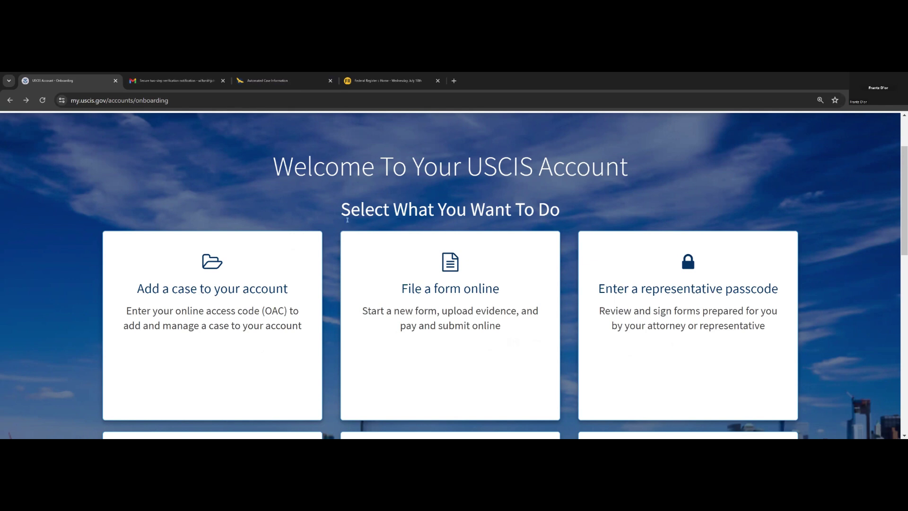
- Start filing a form online and pick I-821, Application for Temporary Protected Status (TPS), by searching 'tps'
left_click(373, 250)
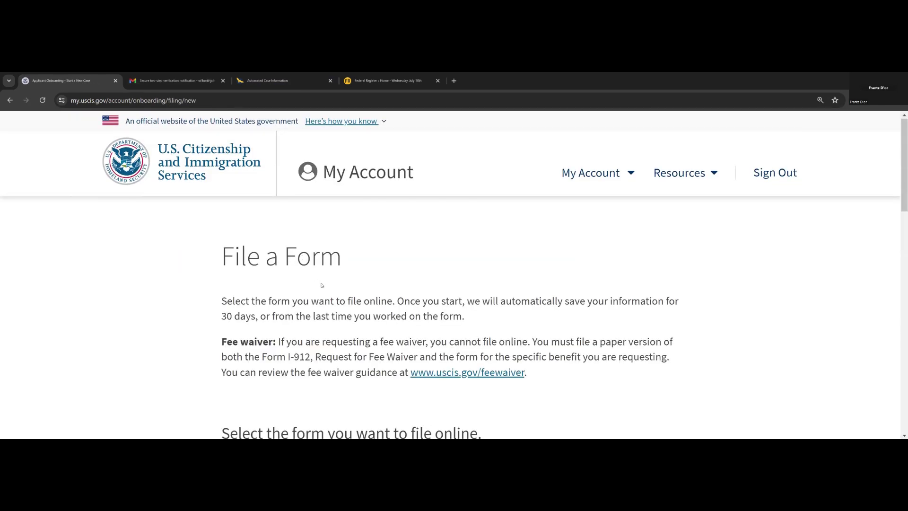
scroll(364, 345, "down", 2)
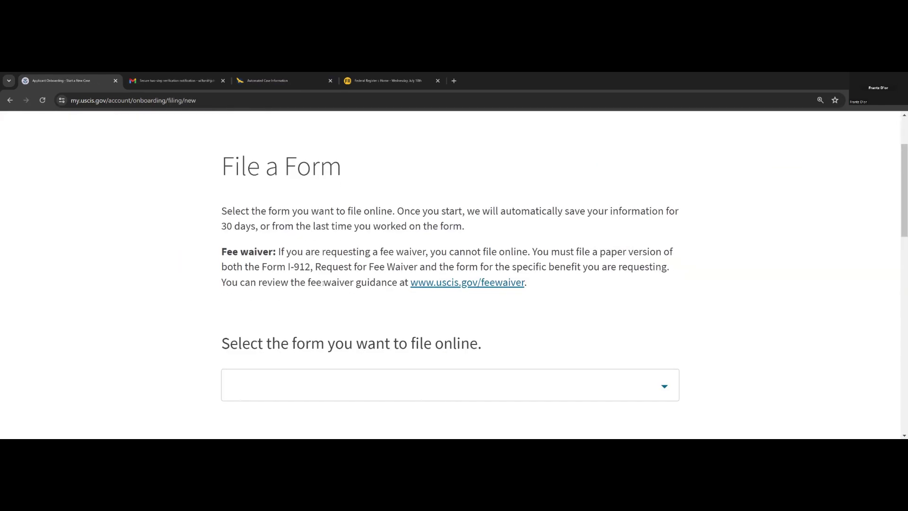
left_click(657, 388)
scroll(436, 349, "down", 5)
scroll(436, 348, "up", 5)
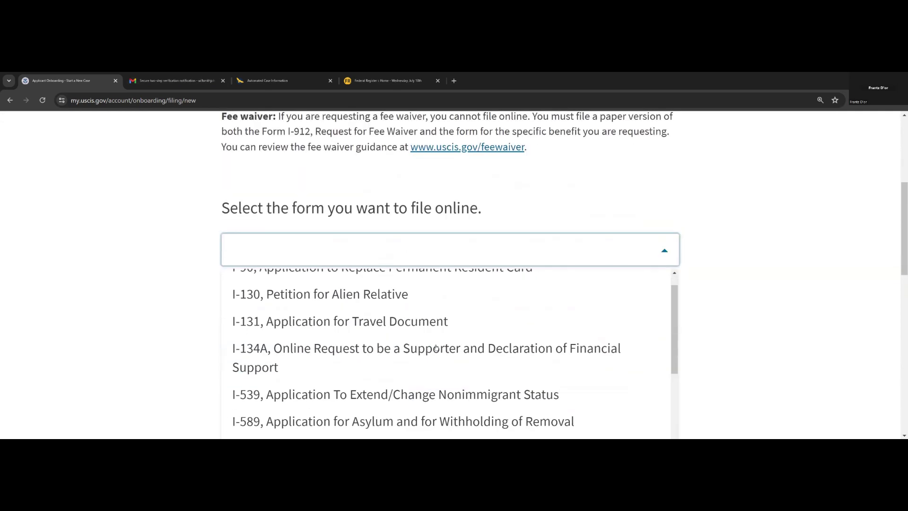
left_click(364, 253)
left_click(365, 253)
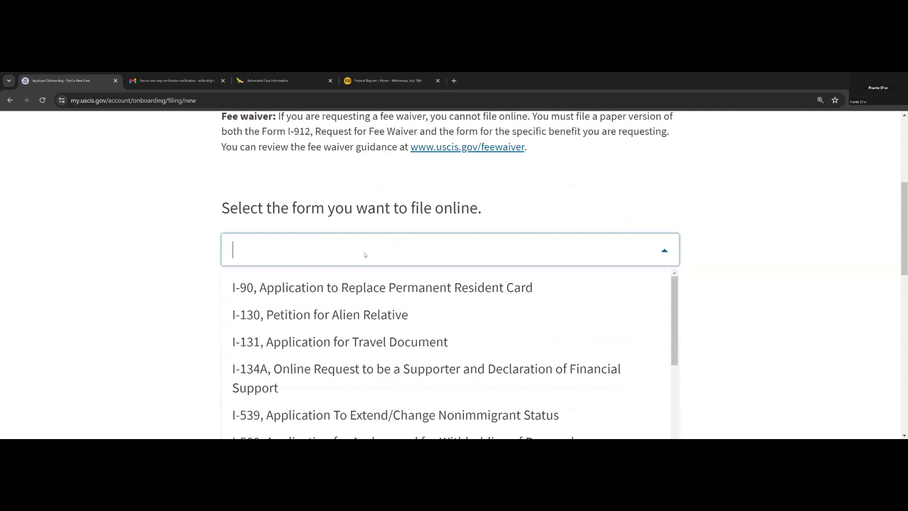
type("tps")
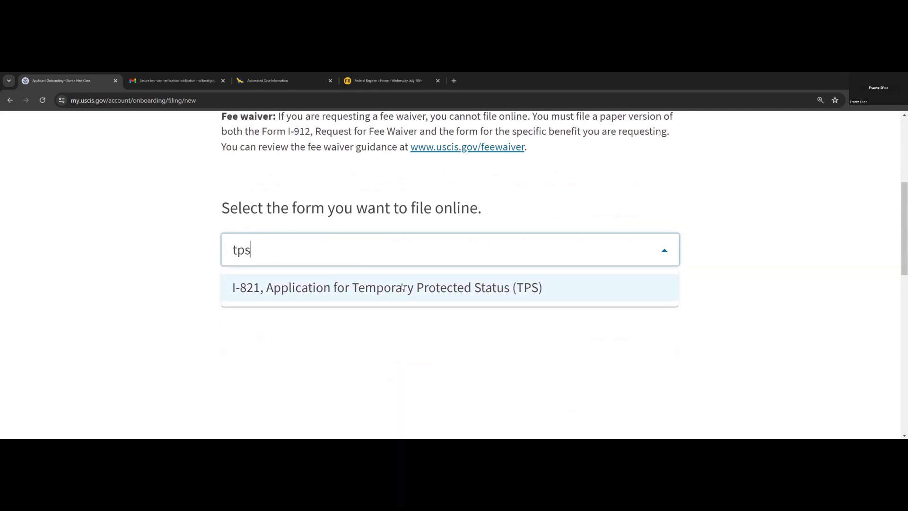
left_click(400, 285)
scroll(344, 294, "down", 3)
- Start the I-821 form, read through the TPS overview, and move past it
left_click(260, 321)
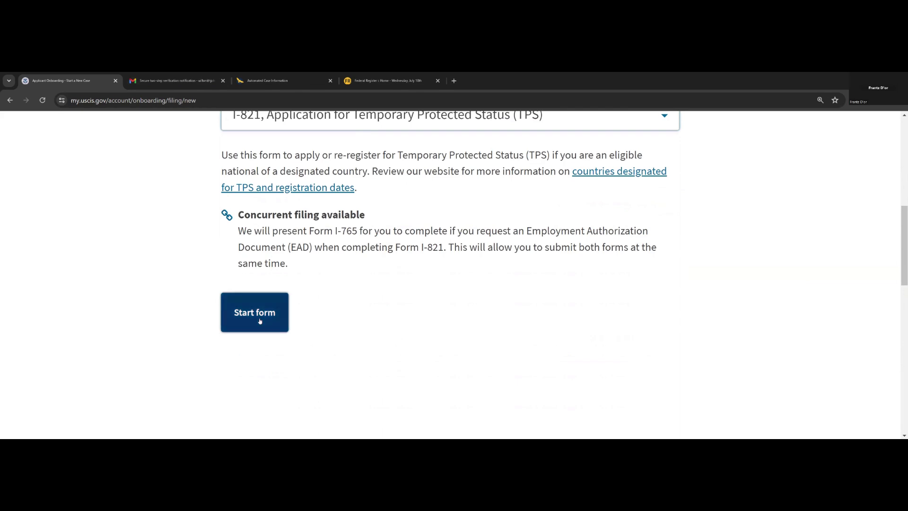
scroll(260, 321, "down", 5)
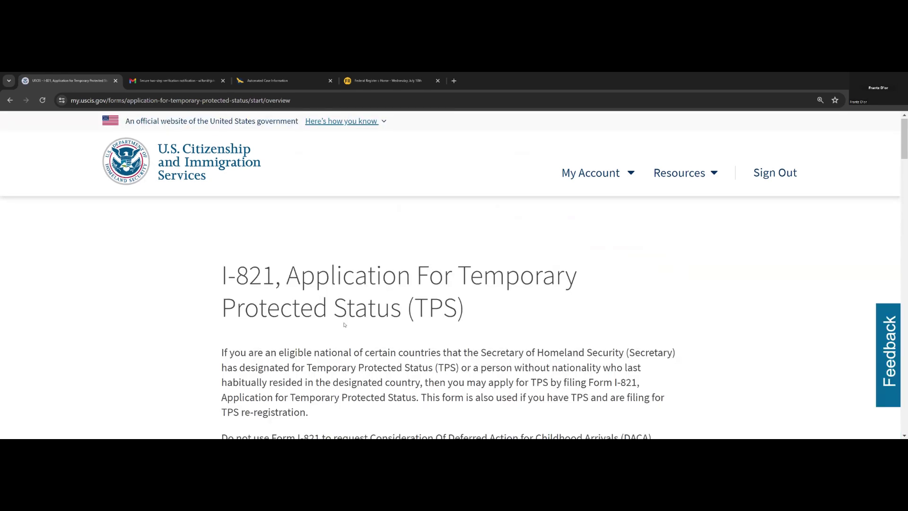
scroll(321, 322, "down", 3)
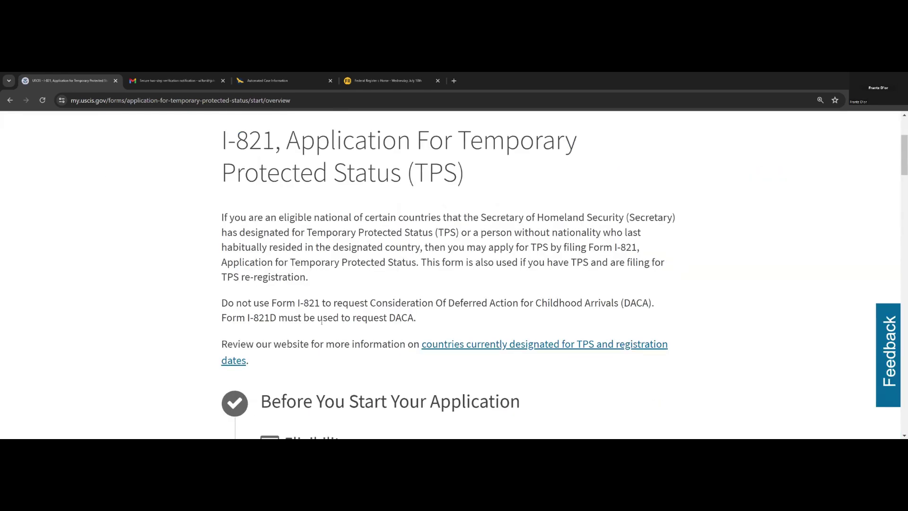
scroll(321, 322, "down", 3)
scroll(328, 326, "down", 5)
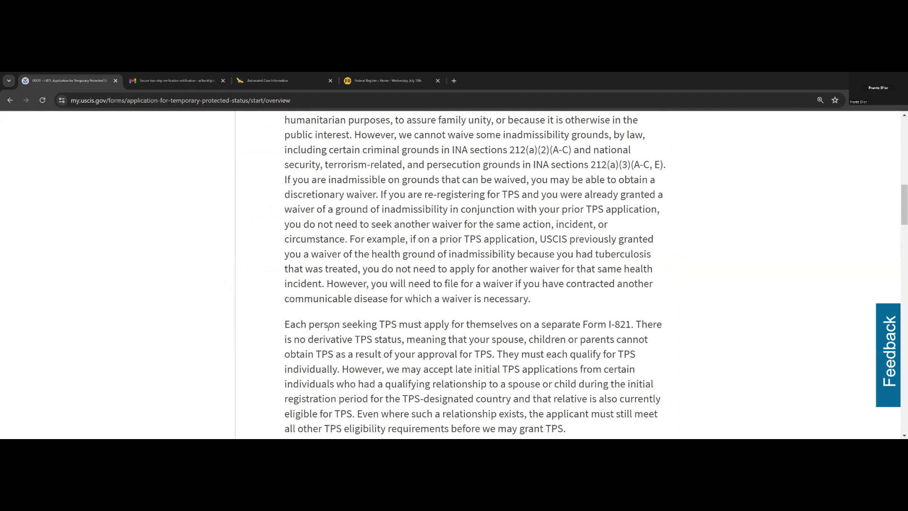
scroll(296, 246, "down", 8)
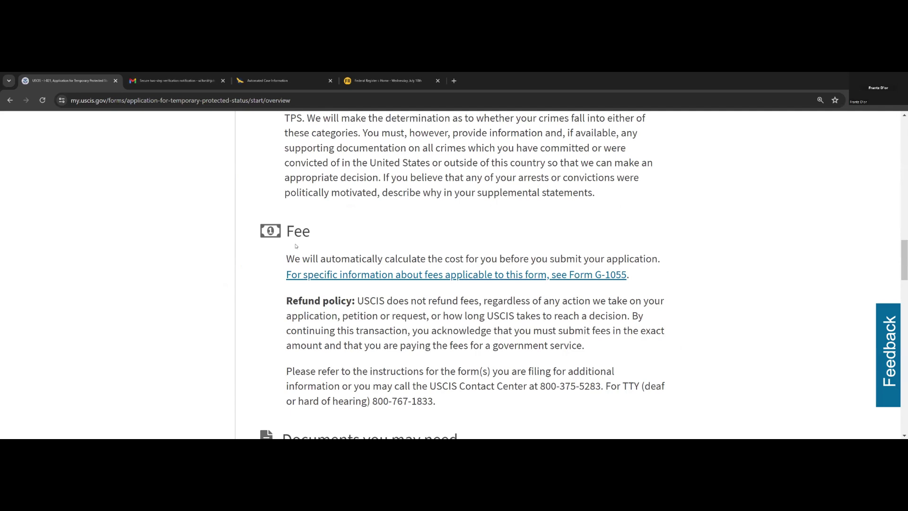
scroll(322, 284, "down", 3)
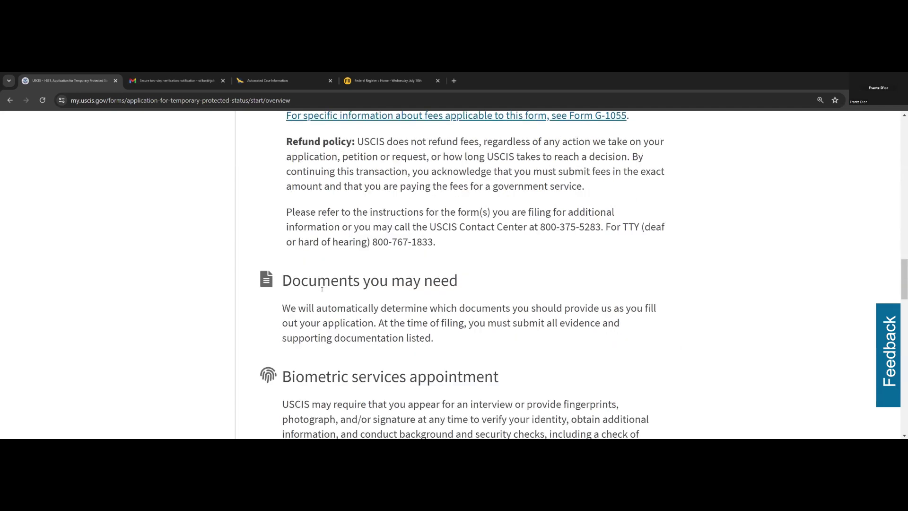
scroll(321, 289, "down", 1)
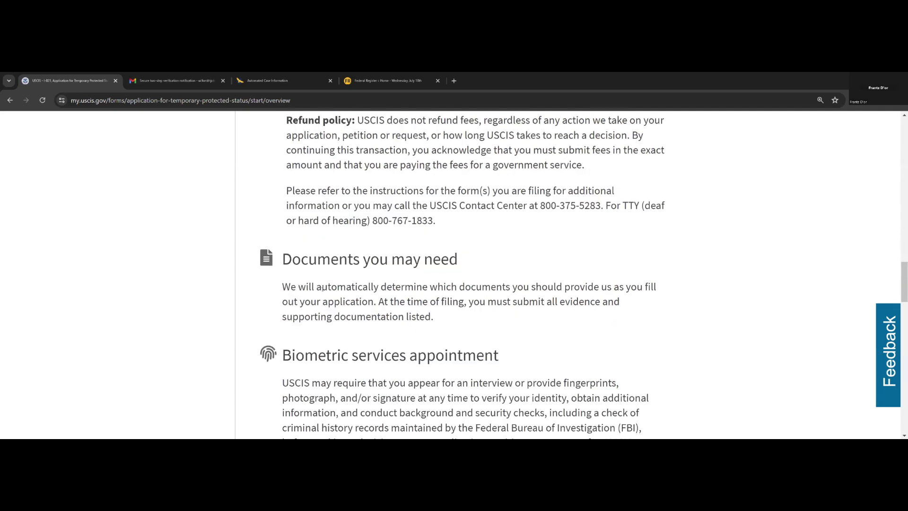
scroll(322, 289, "down", 2)
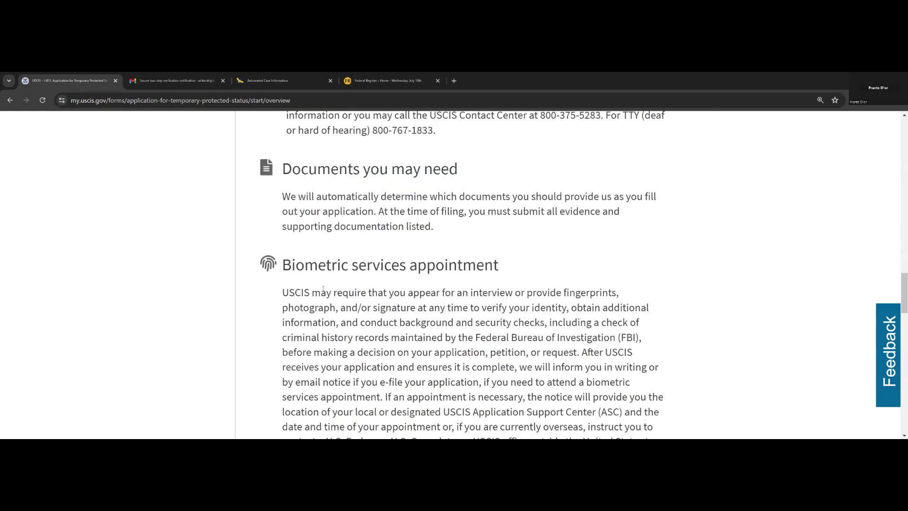
scroll(324, 289, "down", 6)
scroll(323, 290, "up", 4)
scroll(324, 290, "down", 5)
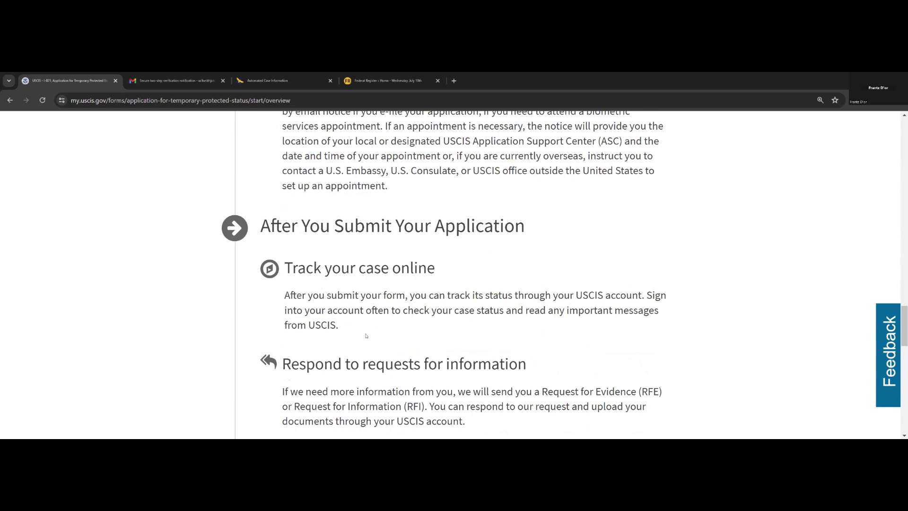
scroll(366, 335, "down", 4)
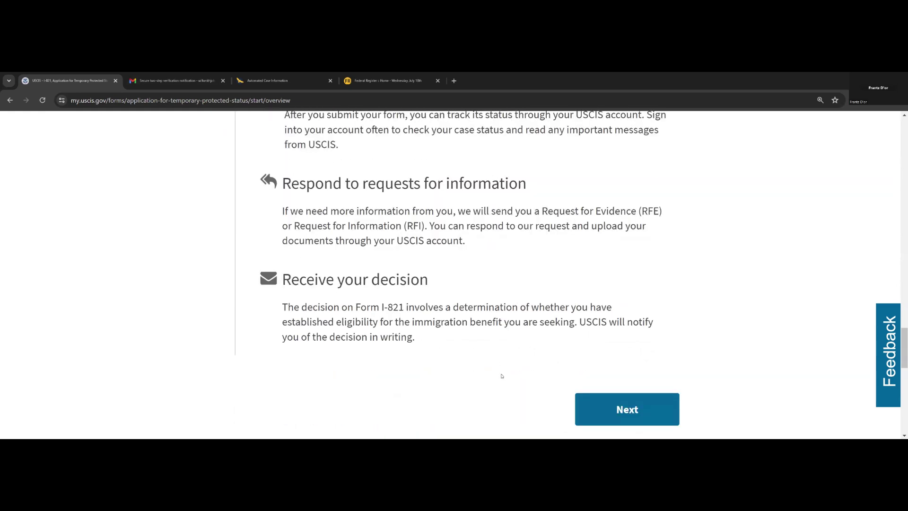
left_click(609, 410)
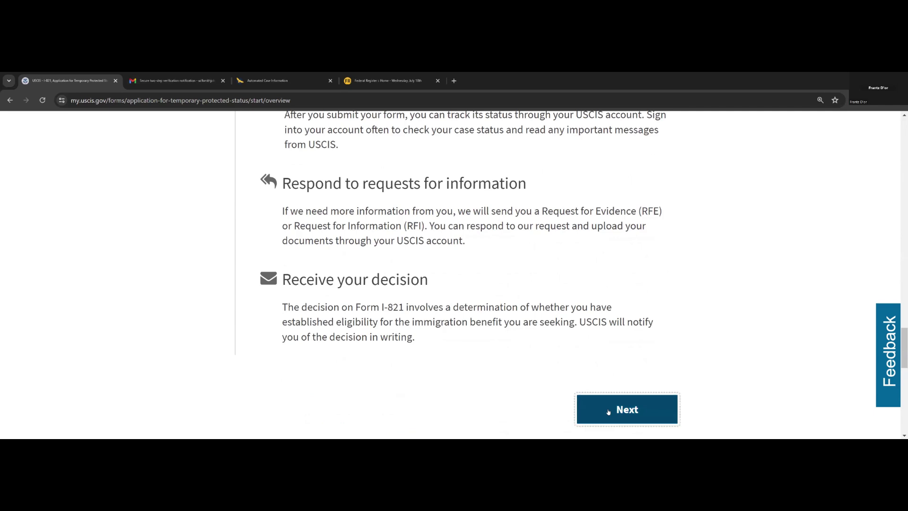
- Read the instructions and privacy notice, then begin the application at its first question
scroll(584, 379, "down", 6)
scroll(481, 324, "up", 6)
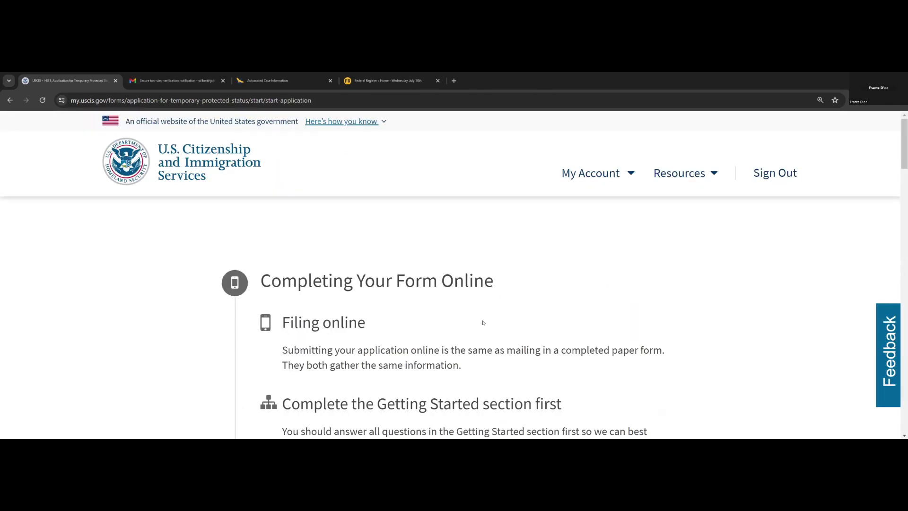
scroll(483, 323, "down", 12)
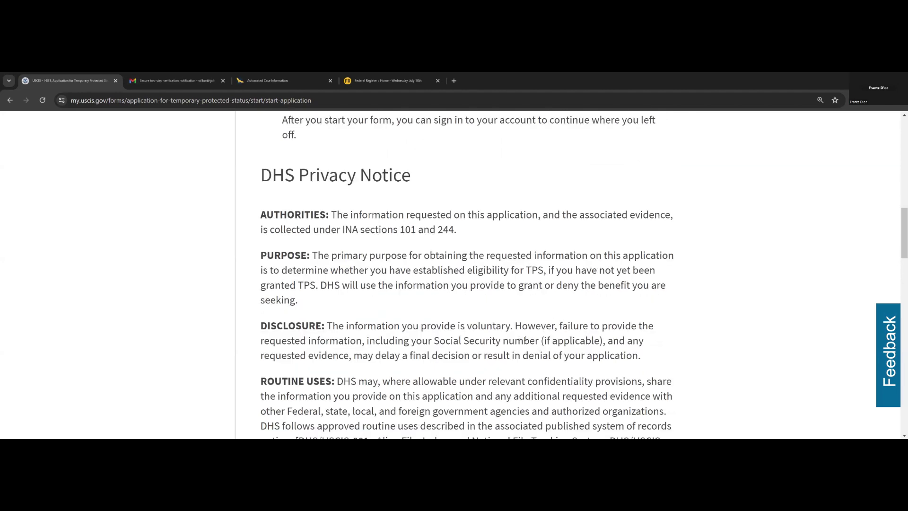
scroll(545, 344, "down", 10)
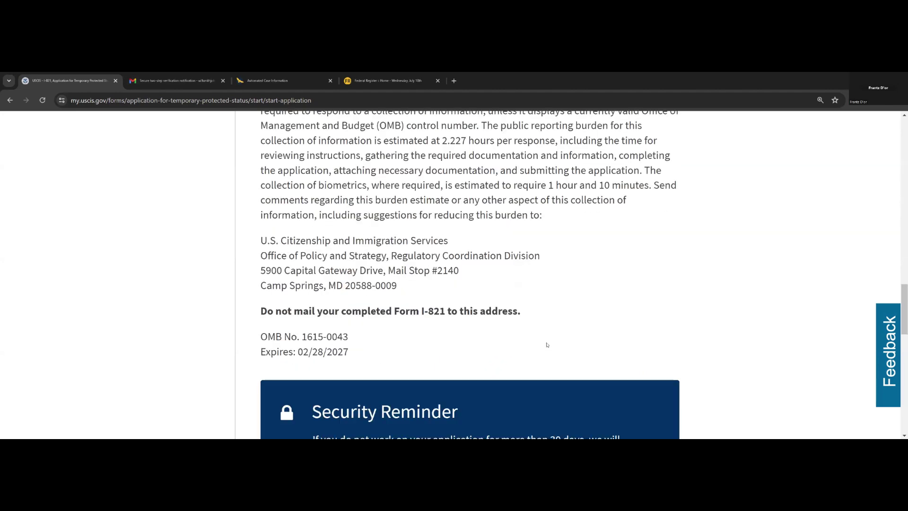
scroll(603, 304, "down", 5)
left_click(605, 304)
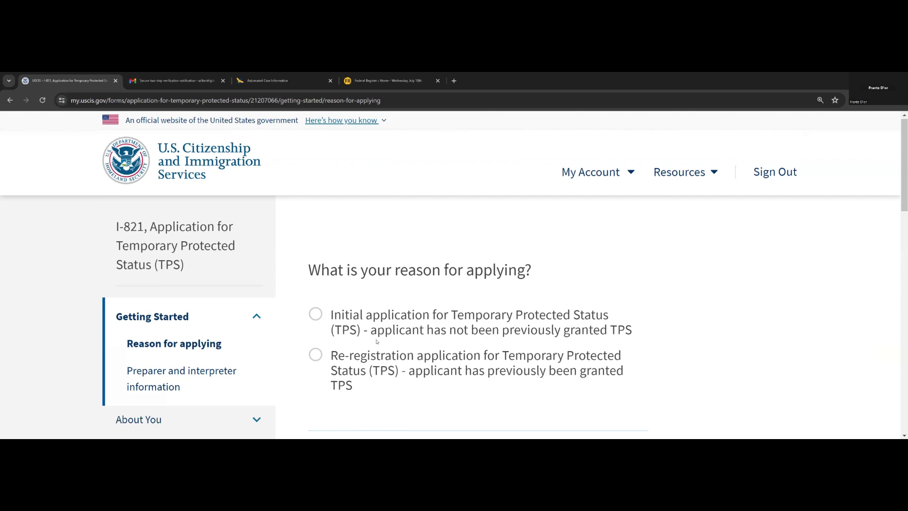
- Expand the About You part of the sidebar outline
scroll(376, 342, "down", 1)
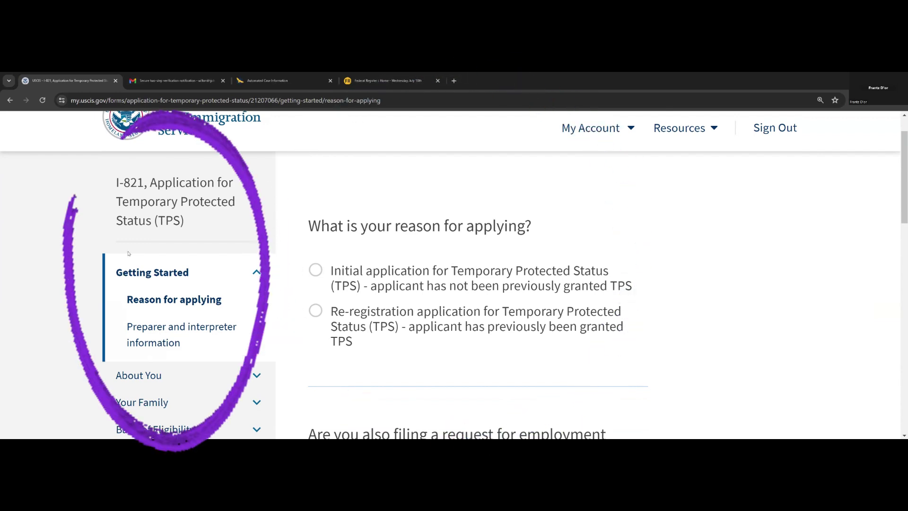
scroll(140, 331, "down", 1)
scroll(140, 320, "down", 1)
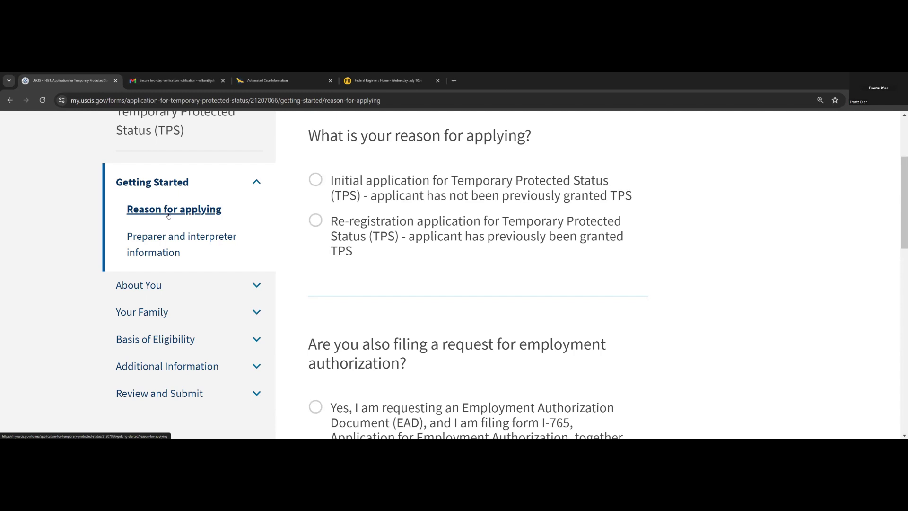
scroll(254, 198, "down", 2)
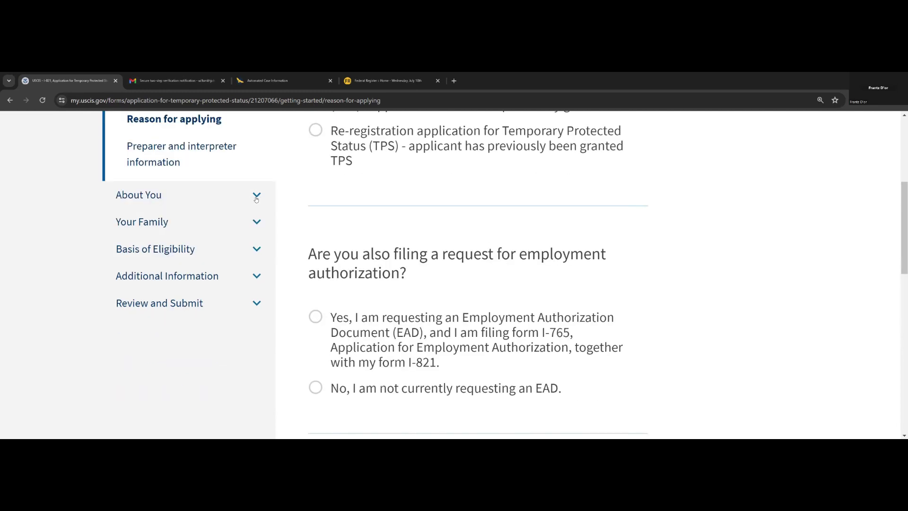
left_click(256, 198)
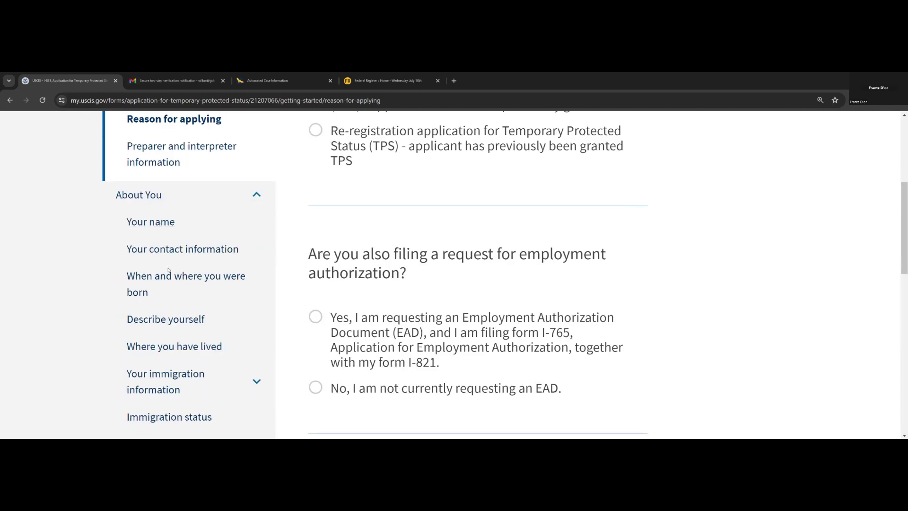
- Expand Your Family, Basis of Eligibility and Additional Information, then return to the top
scroll(170, 279, "down", 1)
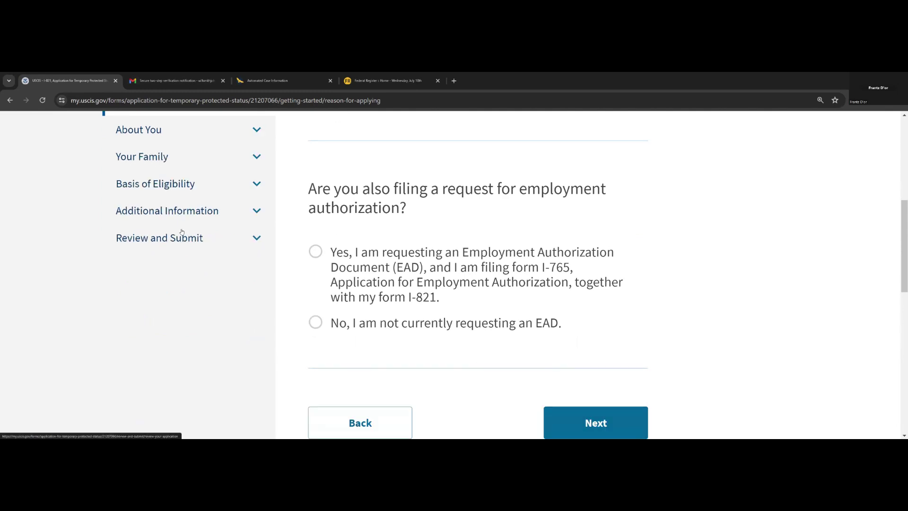
scroll(253, 251, "down", 4)
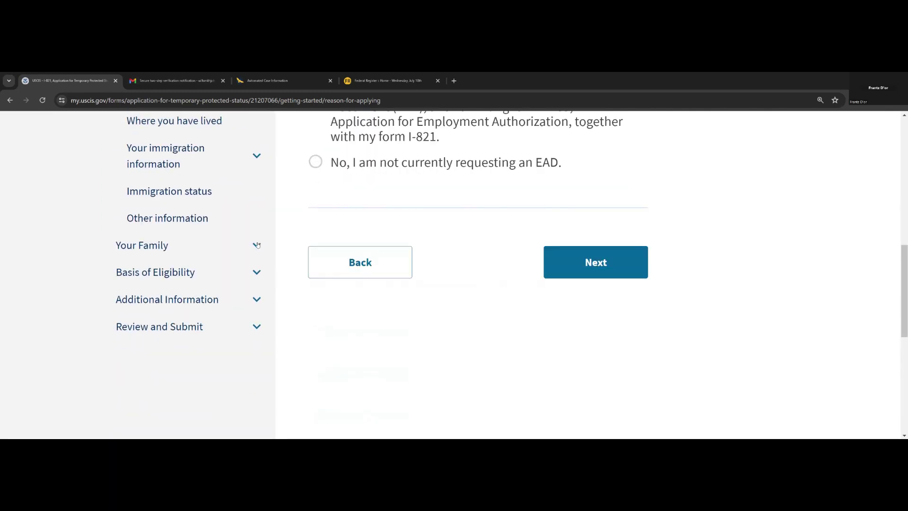
left_click(256, 244)
scroll(258, 224, "down", 2)
left_click(256, 209)
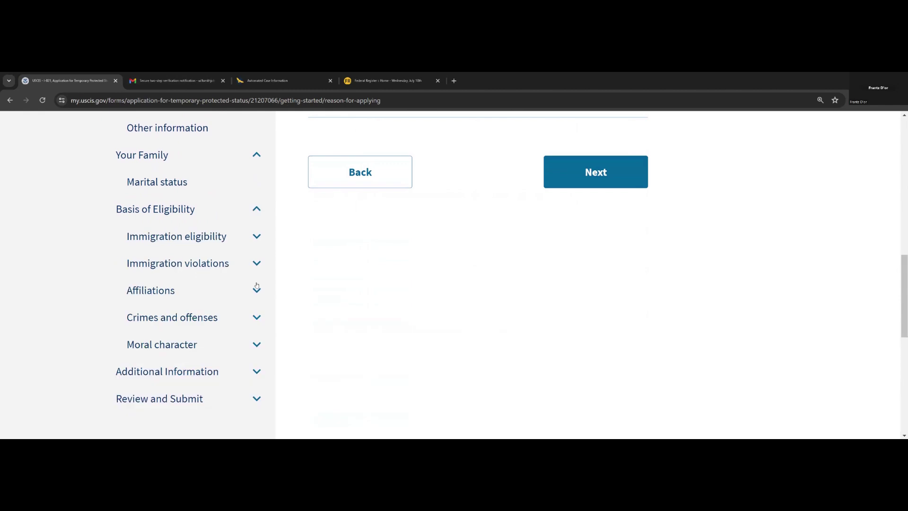
scroll(255, 272, "down", 3)
left_click(258, 240)
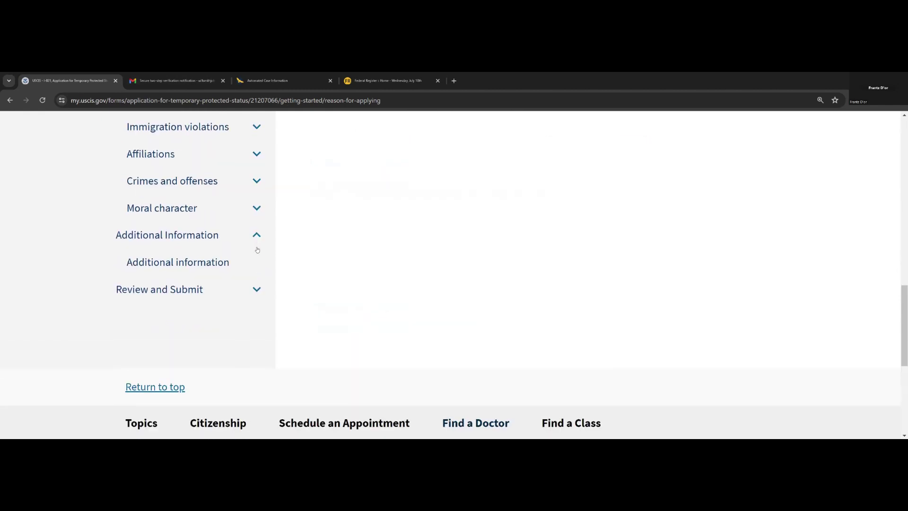
scroll(255, 246, "down", 1)
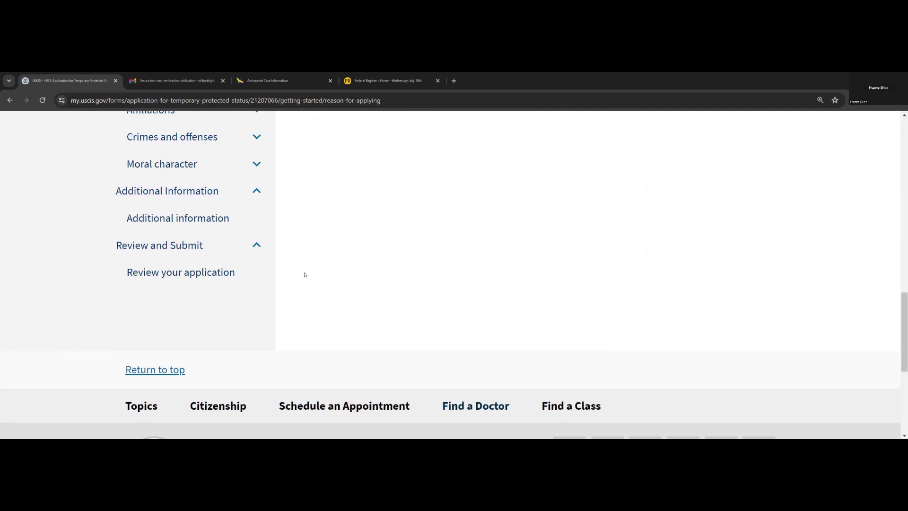
scroll(305, 274, "up", 15)
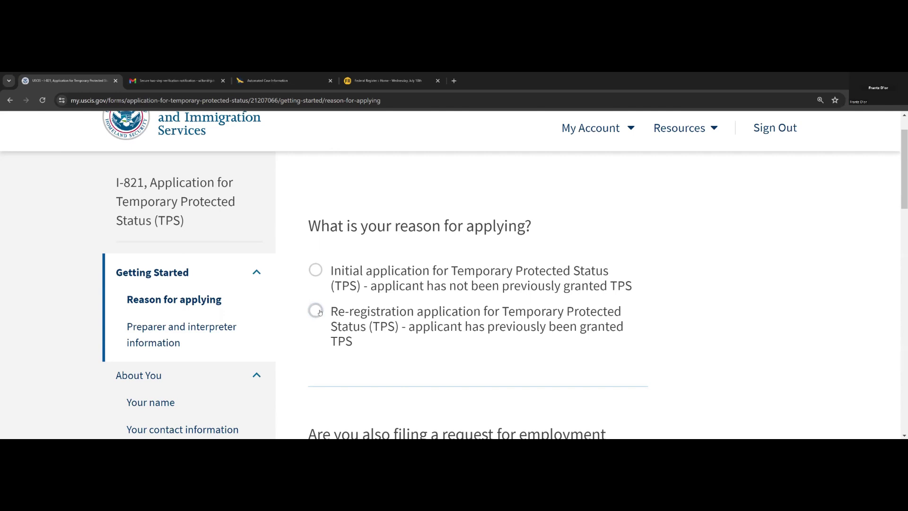
- Choose an initial TPS application for Haiti, decline requesting an EAD, and continue
scroll(318, 314, "down", 2)
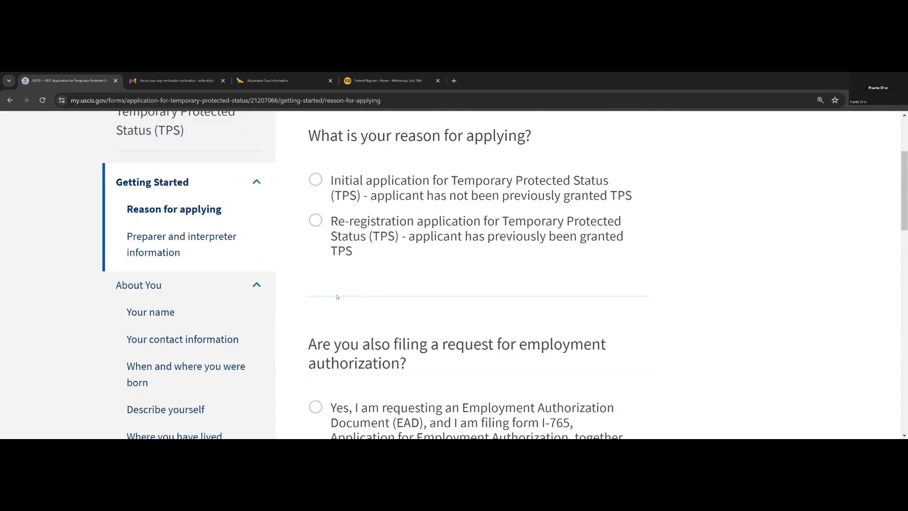
left_click(334, 199)
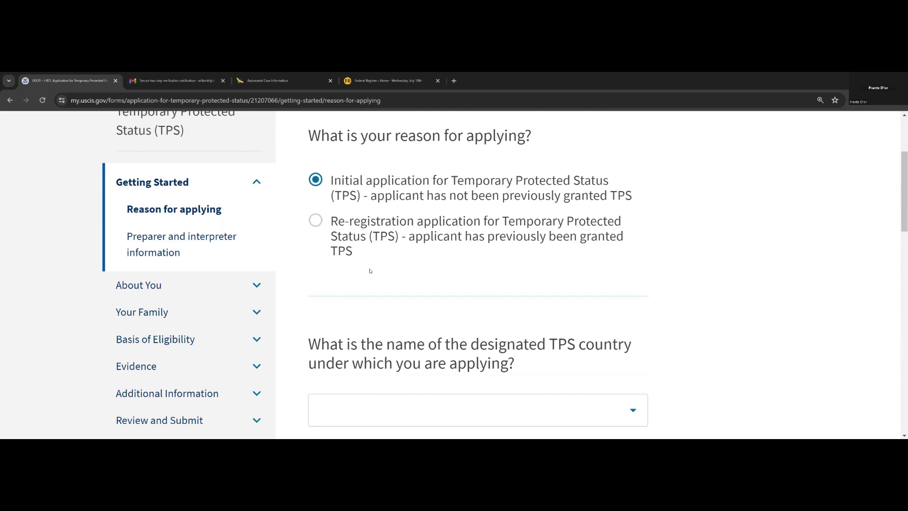
scroll(378, 274, "down", 1)
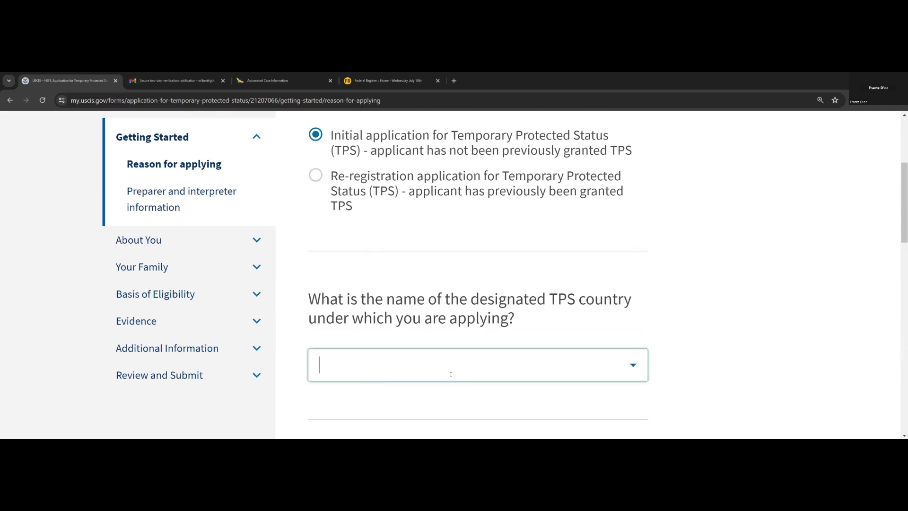
type("hait")
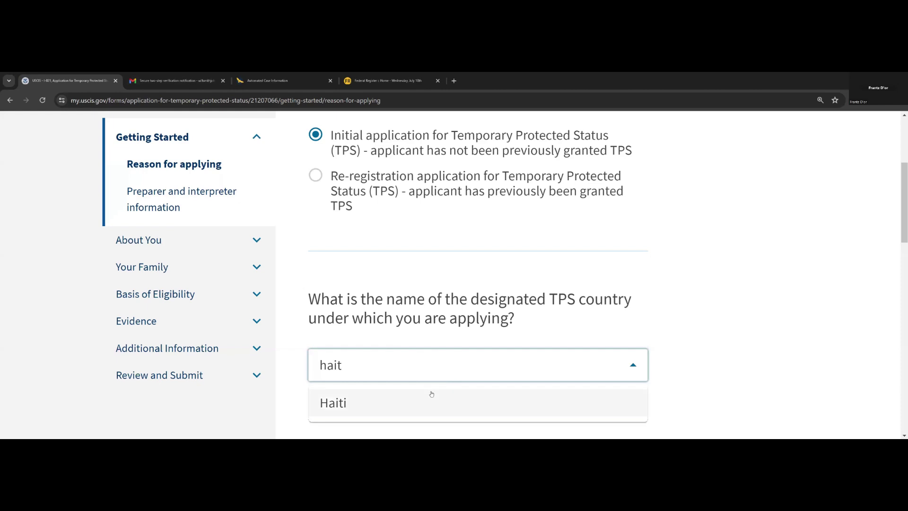
left_click(431, 397)
scroll(447, 284, "down", 5)
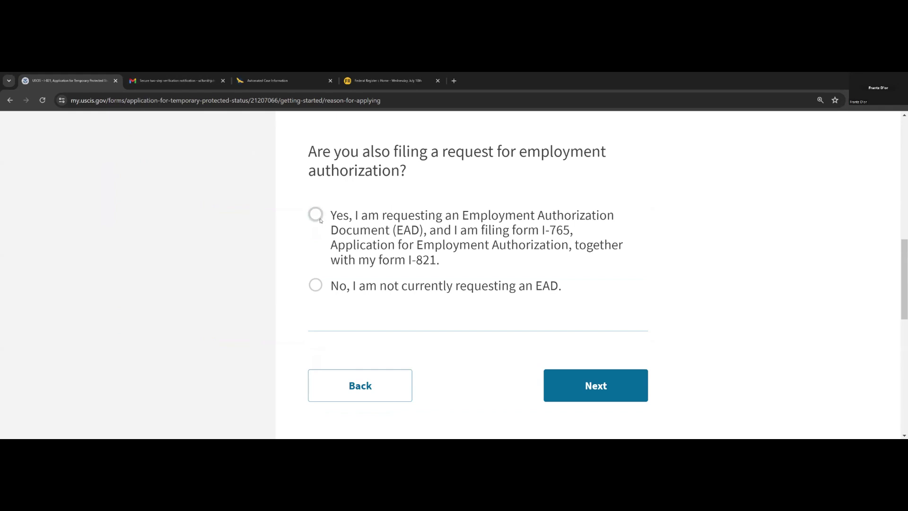
left_click(317, 288)
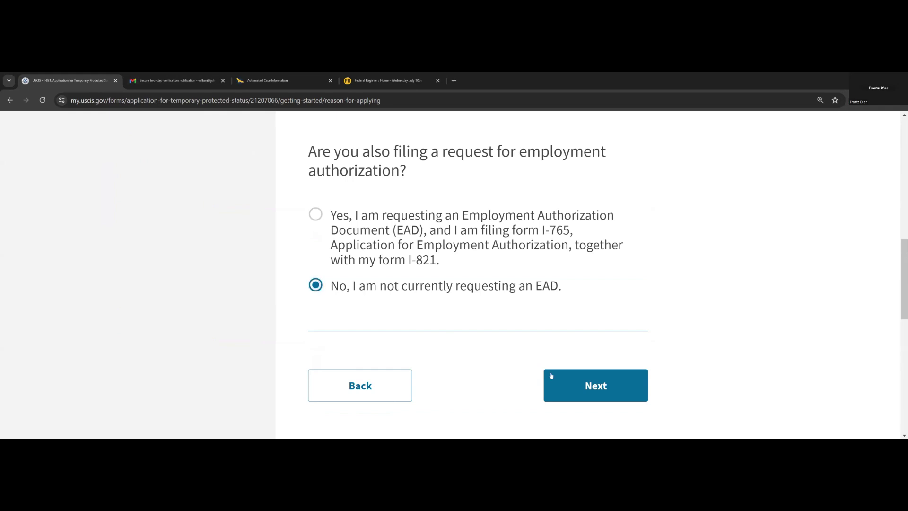
left_click(580, 386)
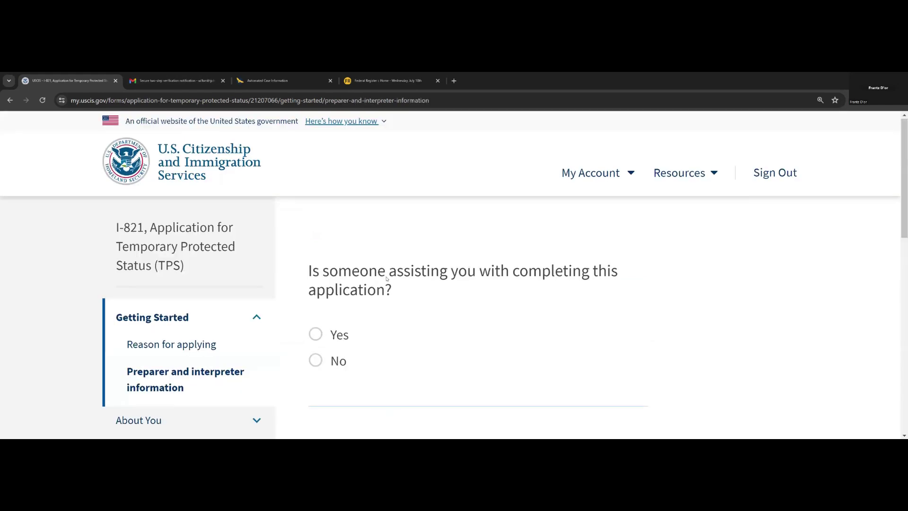
- Answer No to 'Is someone assisting you' and continue to the legal name page
scroll(385, 274, "down", 1)
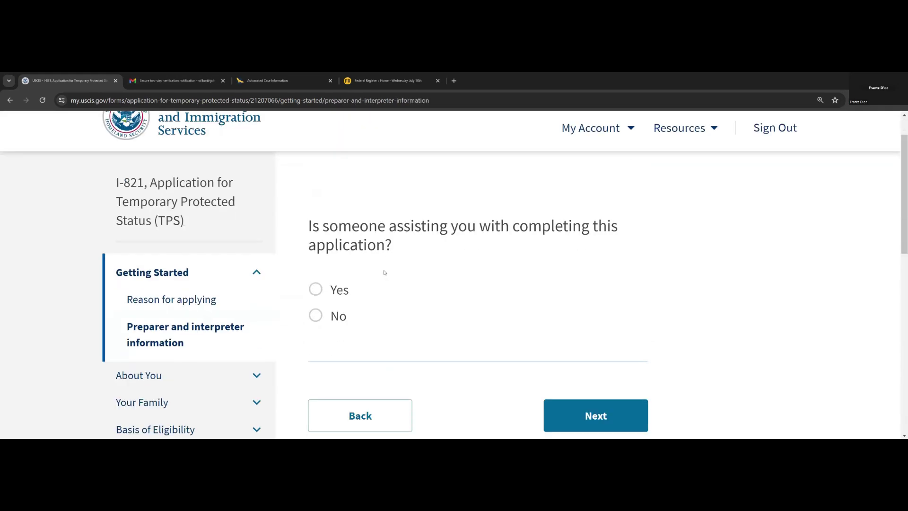
left_click(316, 317)
scroll(450, 375, "down", 2)
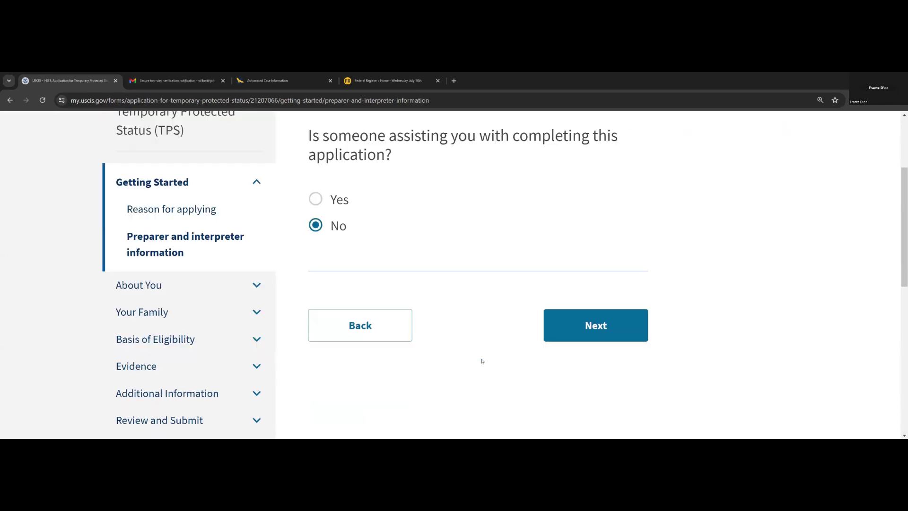
left_click(567, 341)
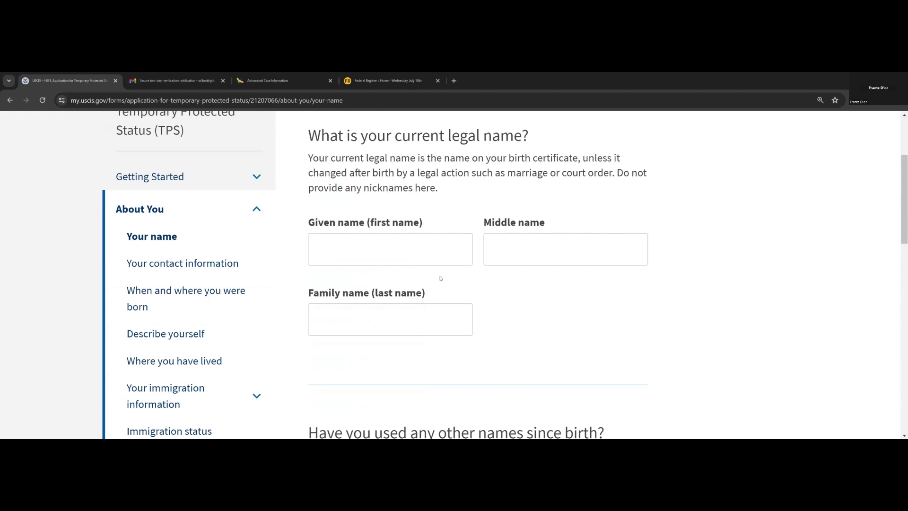
- Enter the applicant's given and family names, answer No to other names used, and continue
left_click(404, 256)
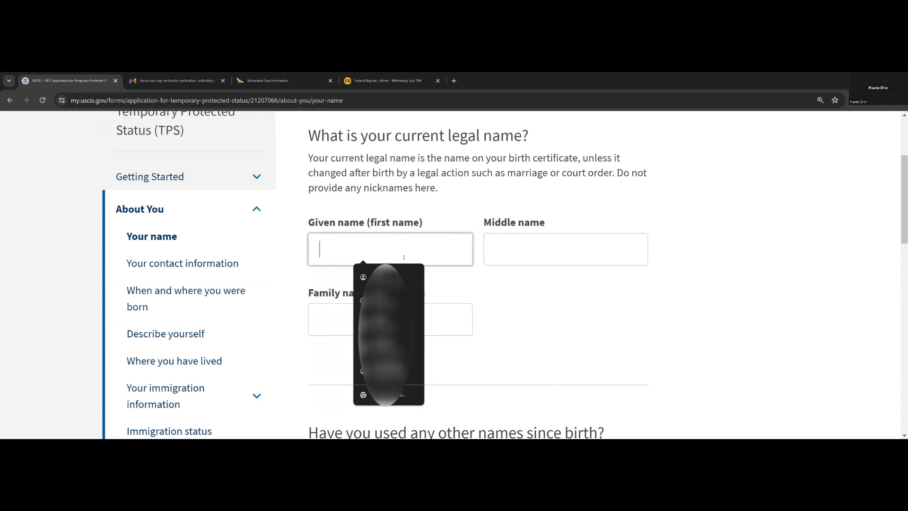
type("J")
type("nh")
key("BackSpace")
key("BackSpace")
key("BackSpace")
type("hn")
key("Tab")
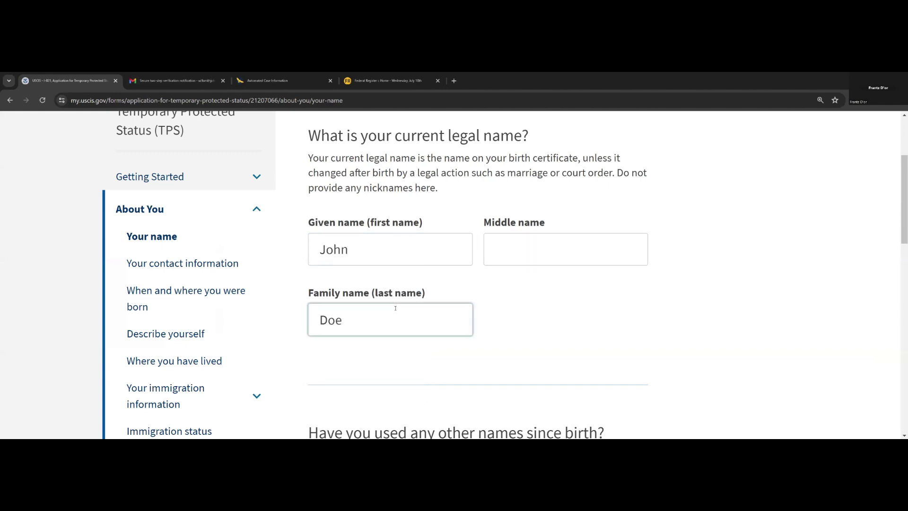
scroll(390, 312, "down", 4)
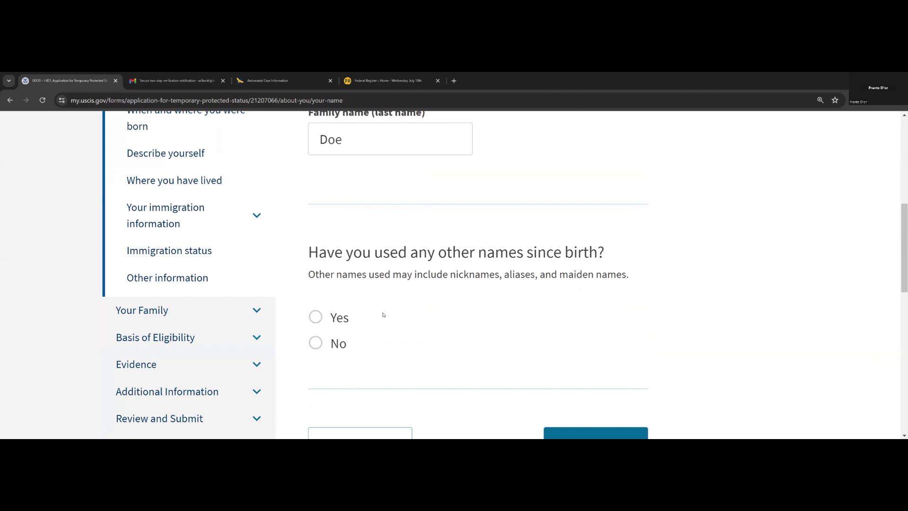
left_click(316, 343)
scroll(466, 373, "down", 2)
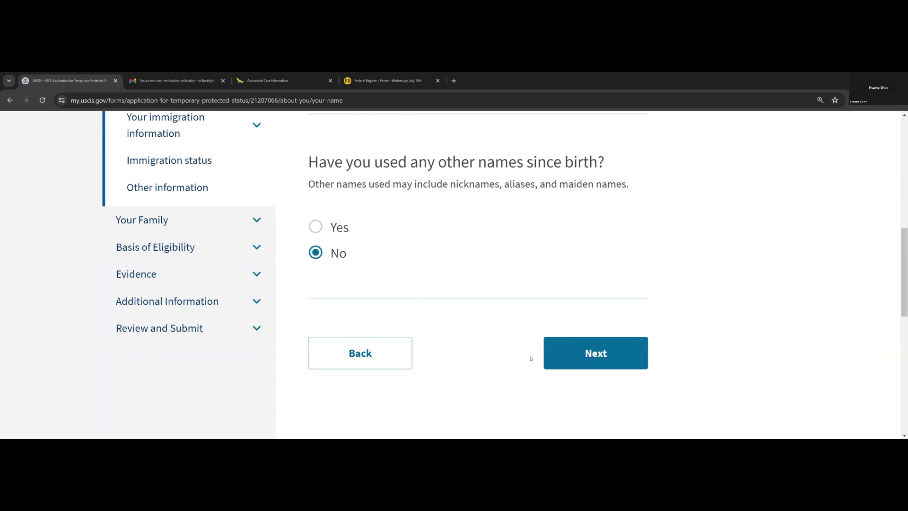
left_click(572, 353)
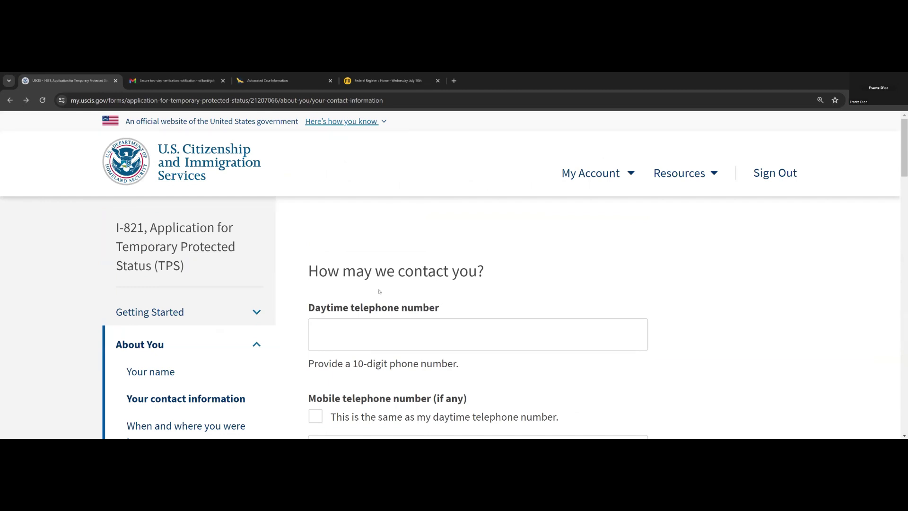
- Fill in the daytime telephone number and mark the mobile number as the same
left_click(370, 330)
scroll(371, 332, "down", 2)
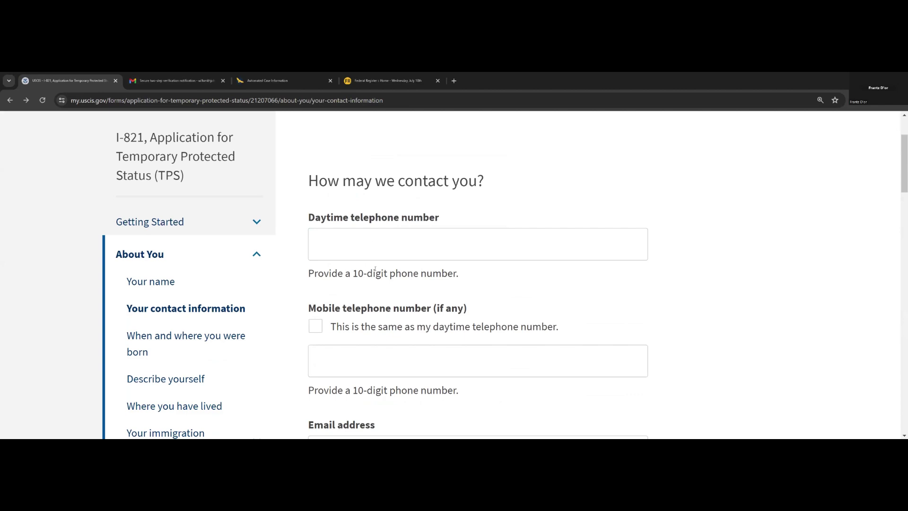
left_click(383, 244)
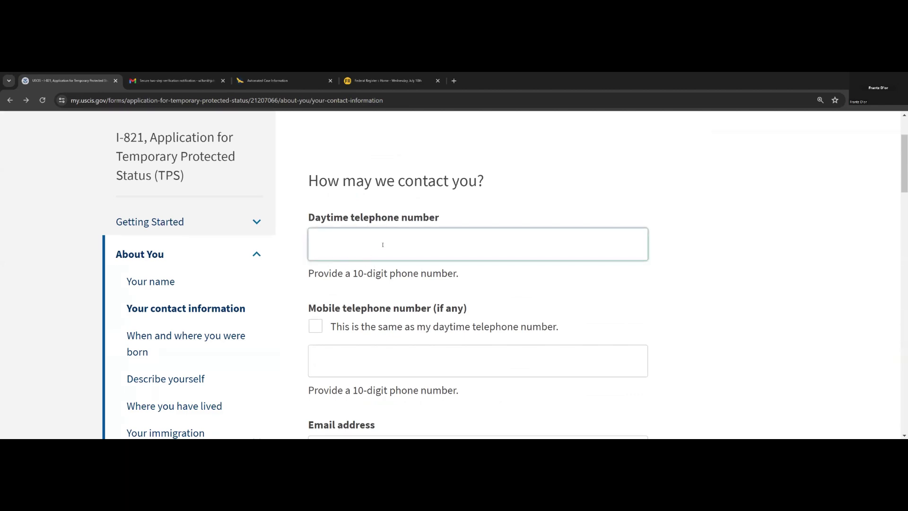
left_click(375, 371)
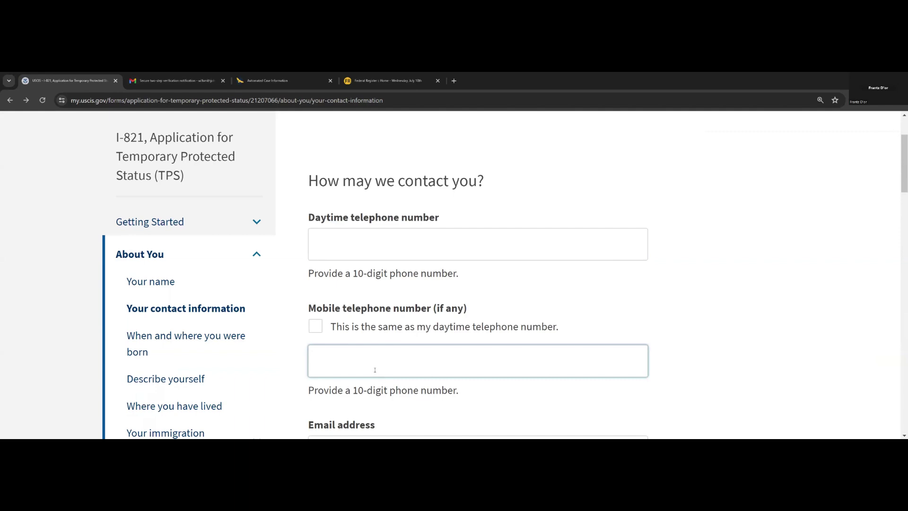
left_click(359, 248)
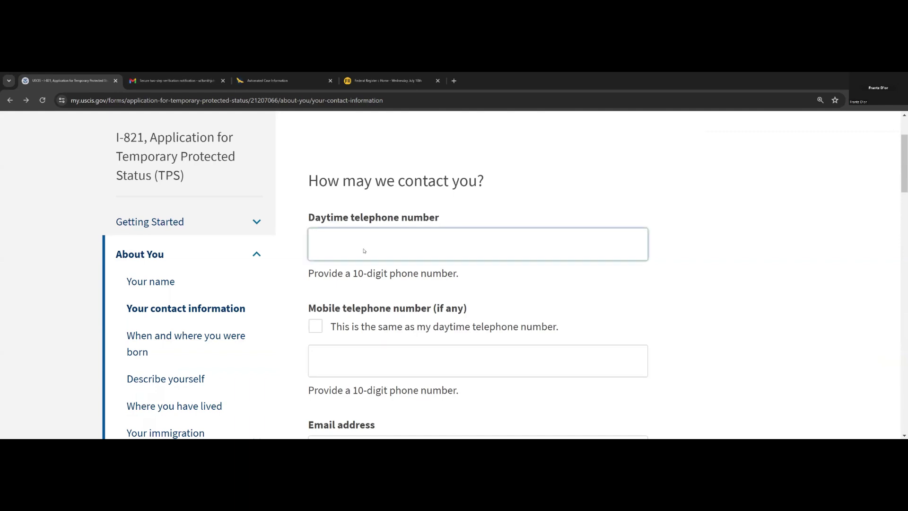
left_click(317, 330)
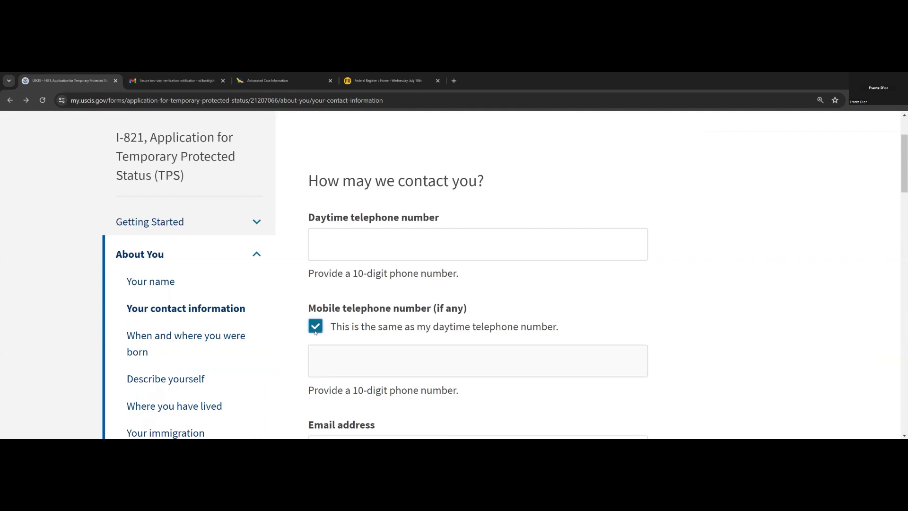
scroll(350, 330, "down", 2)
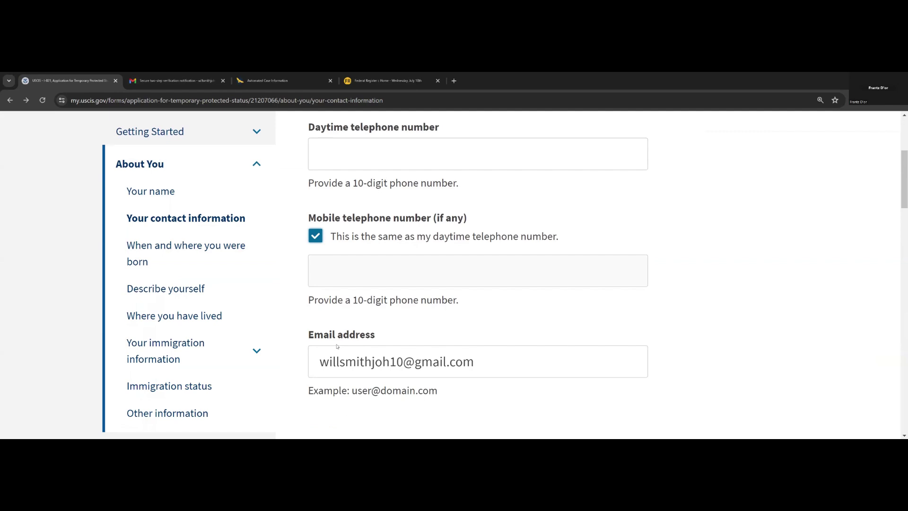
scroll(342, 344, "down", 4)
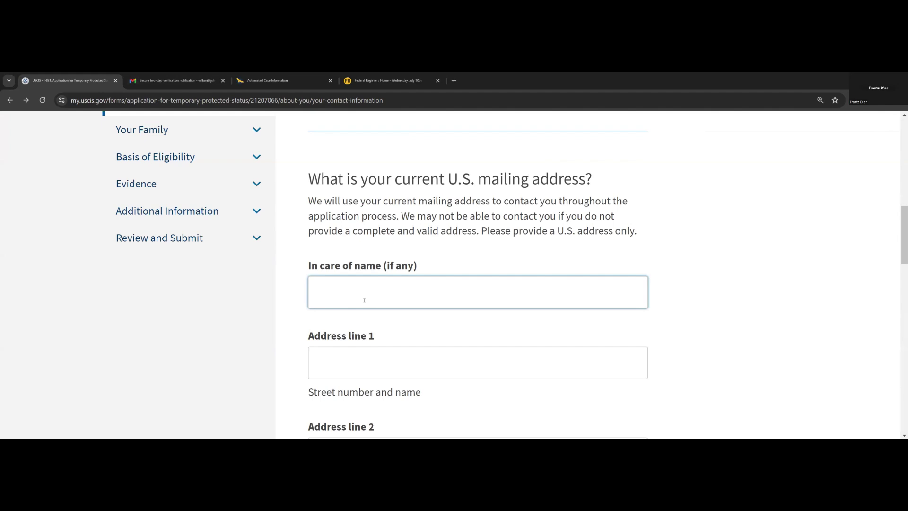
- Answer that the mailing address differs from the physical address and continue to the birth page
left_click(377, 348)
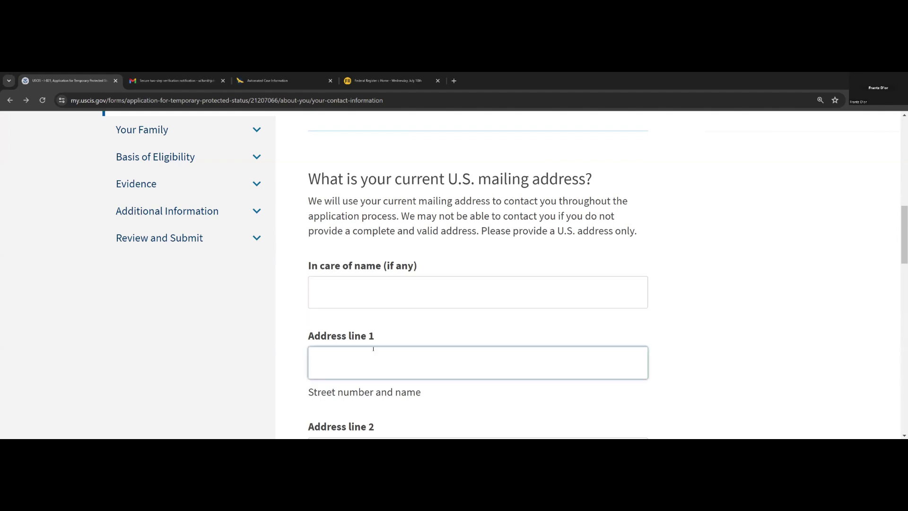
scroll(373, 349, "down", 9)
left_click(316, 352)
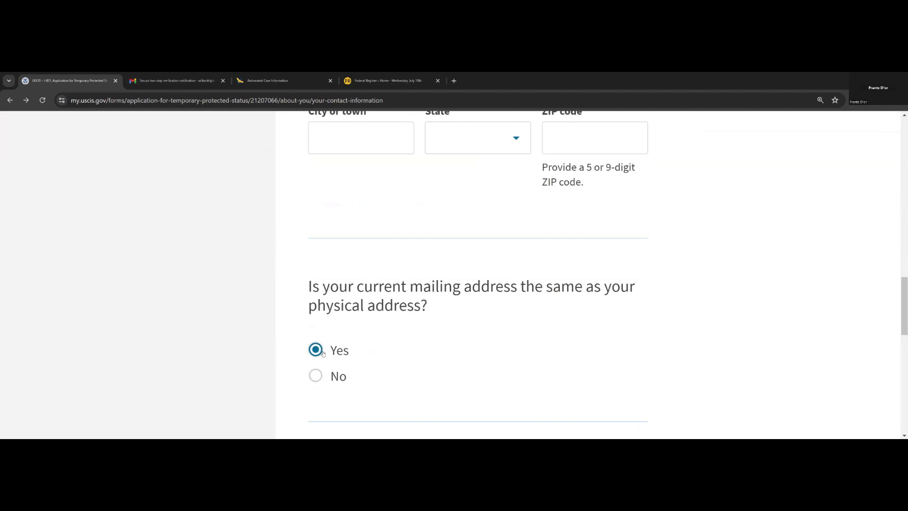
left_click(324, 374)
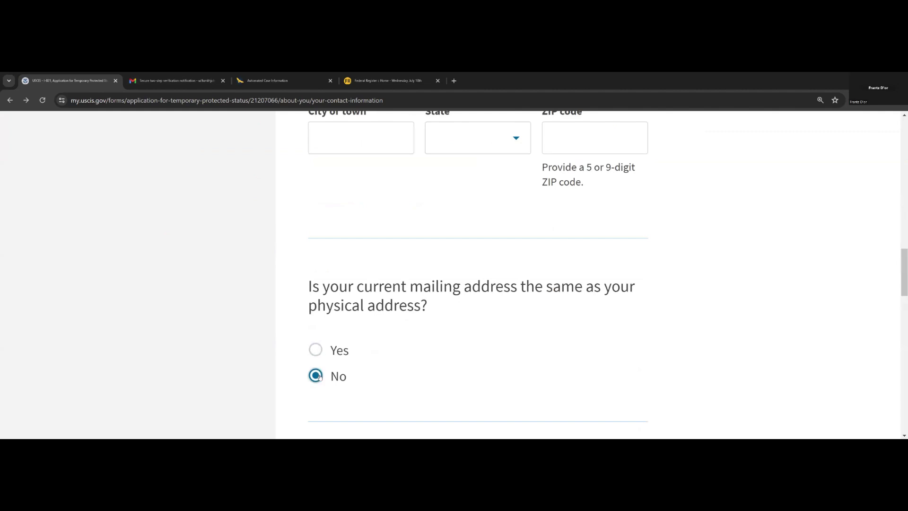
scroll(343, 354, "down", 5)
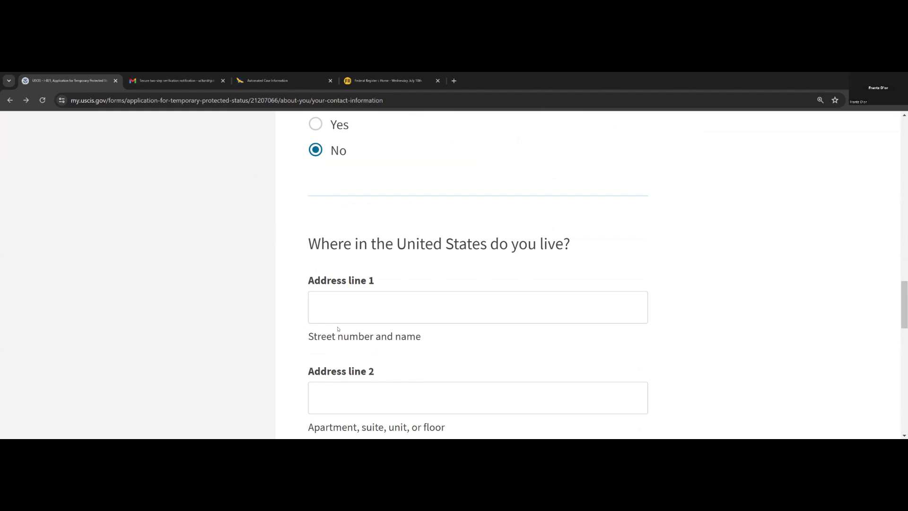
scroll(338, 328, "down", 14)
scroll(338, 324, "up", 3)
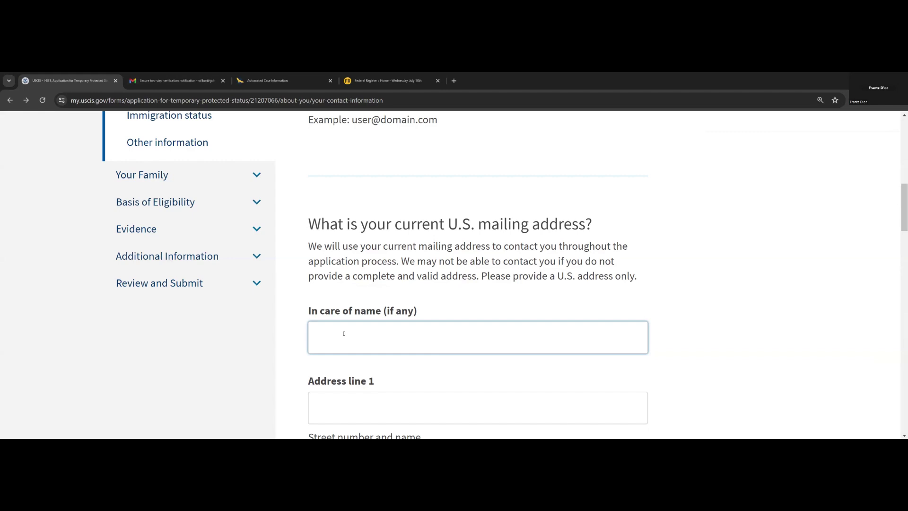
scroll(344, 334, "down", 10)
left_click(581, 375)
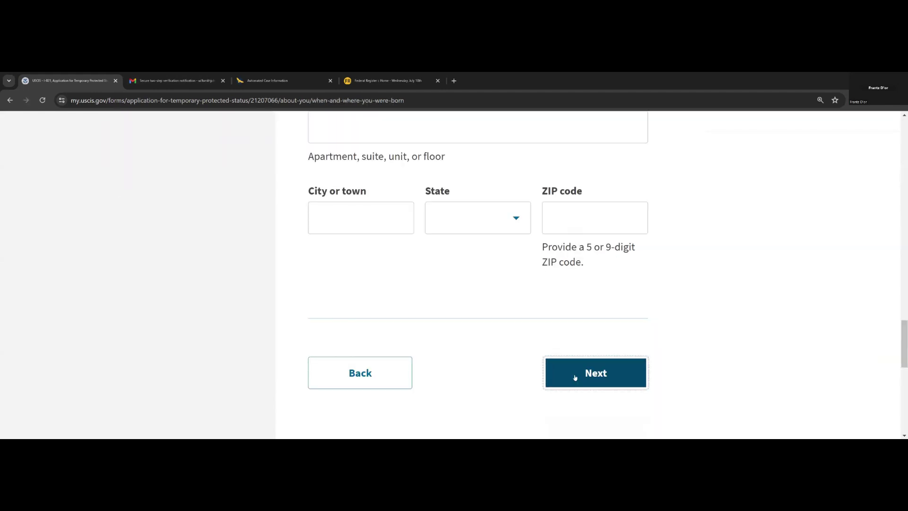
- Enter the applicant's date of birth
left_click(400, 317)
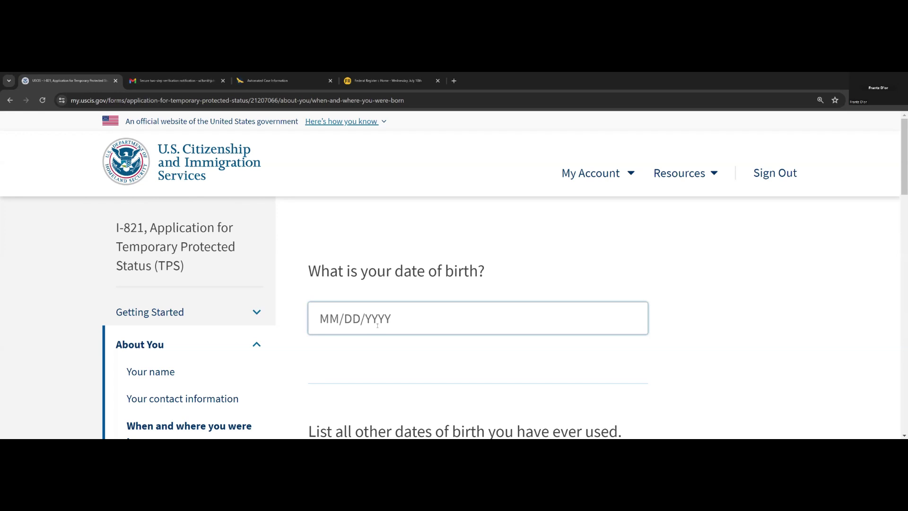
scroll(391, 329, "down", 4)
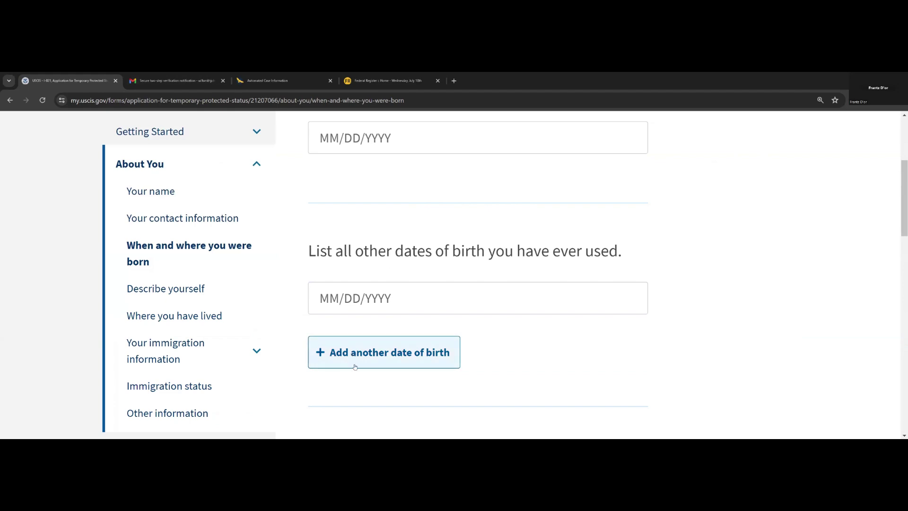
scroll(369, 350, "down", 2)
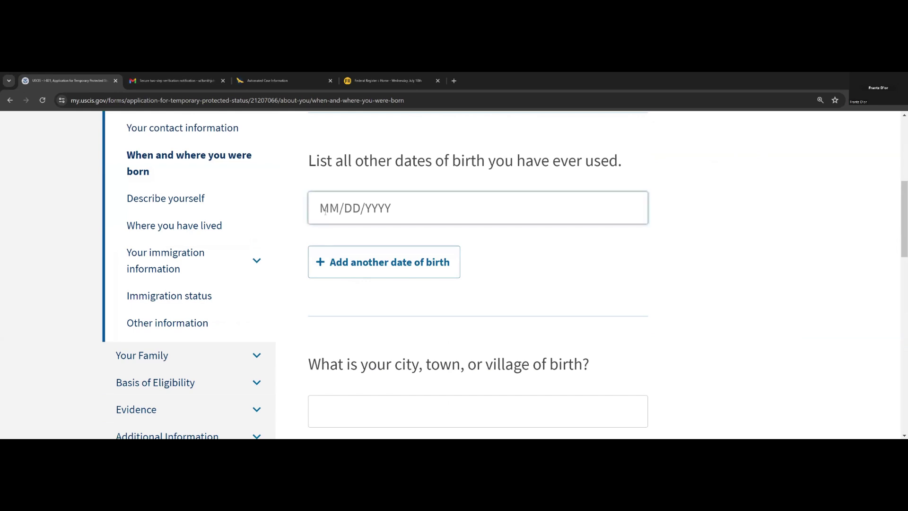
scroll(402, 277, "down", 3)
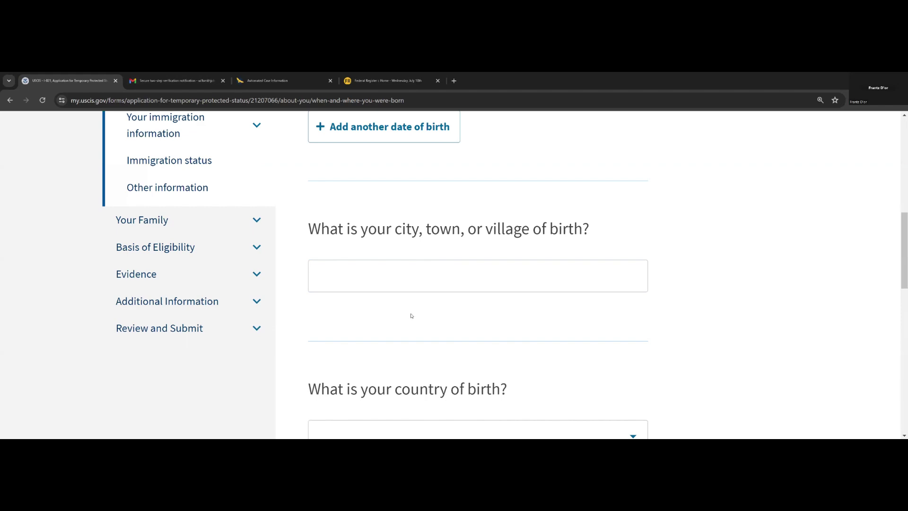
scroll(391, 297, "down", 3)
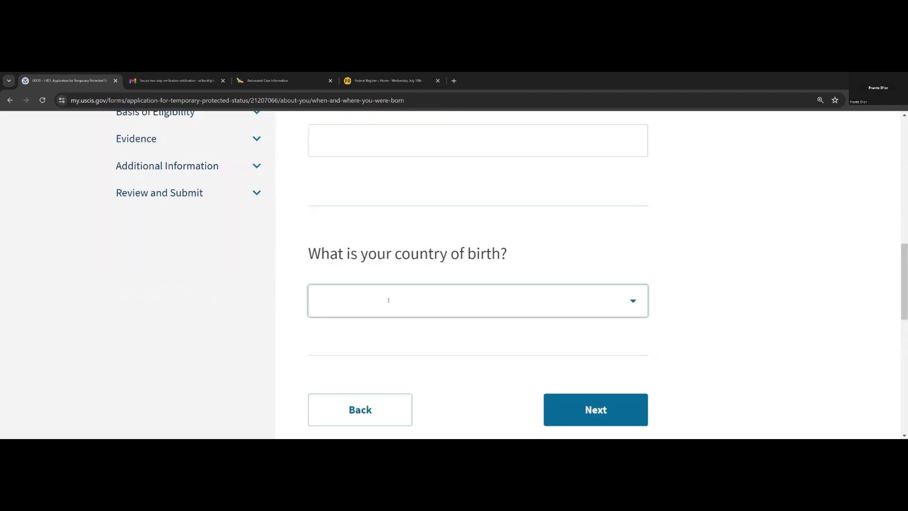
- Set the country of birth to Haiti and continue to the Describe yourself page
left_click(396, 303)
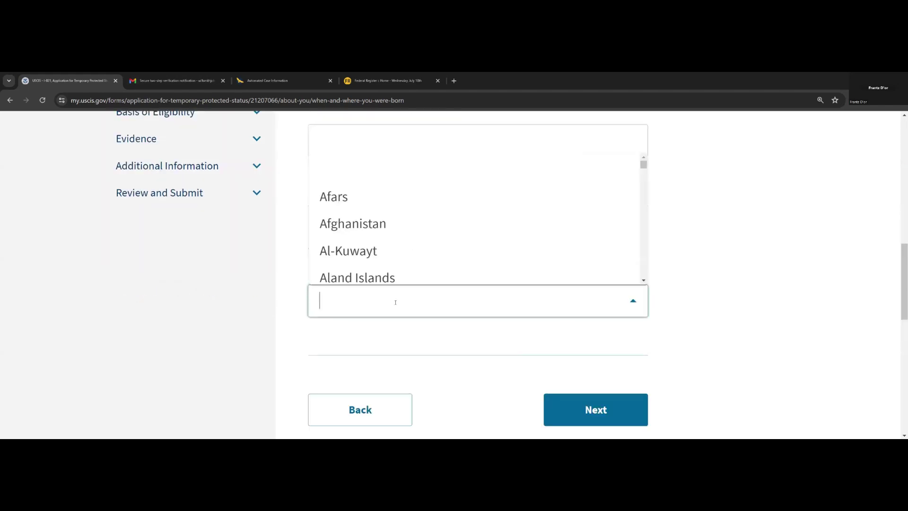
type("h")
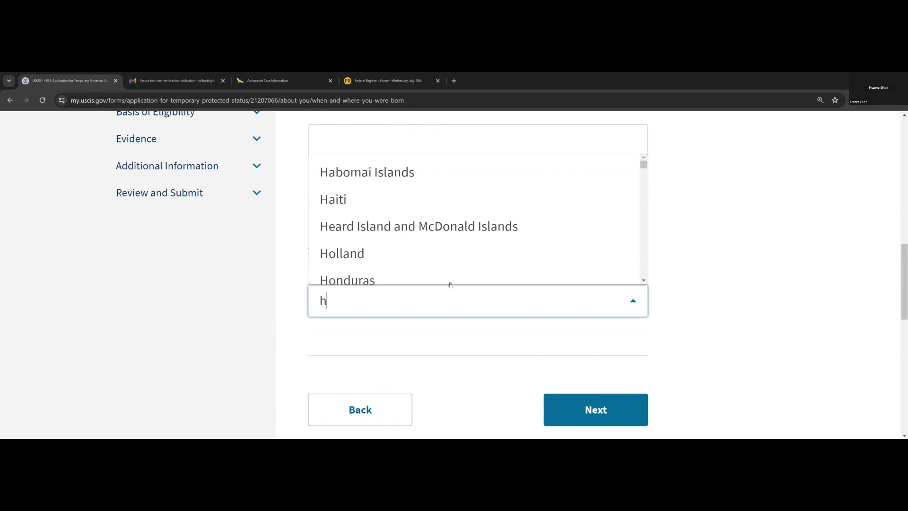
left_click(406, 199)
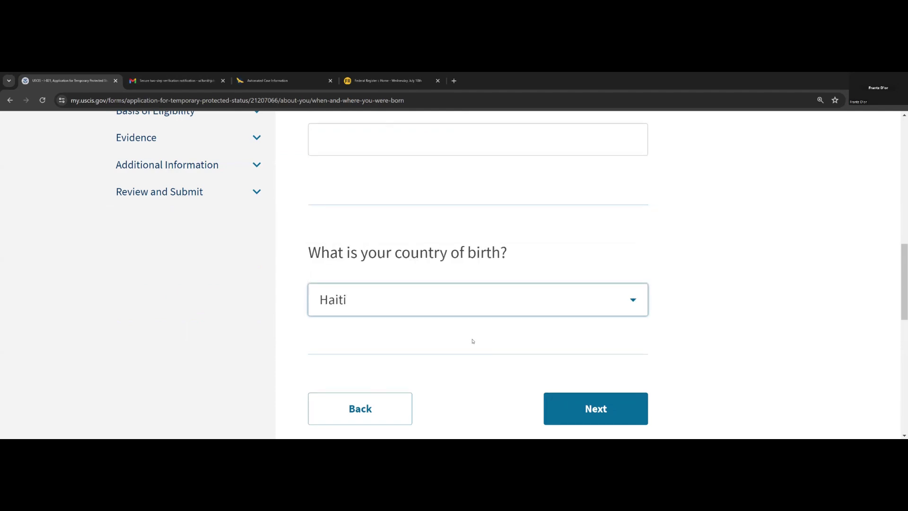
scroll(472, 341, "down", 2)
left_click(586, 328)
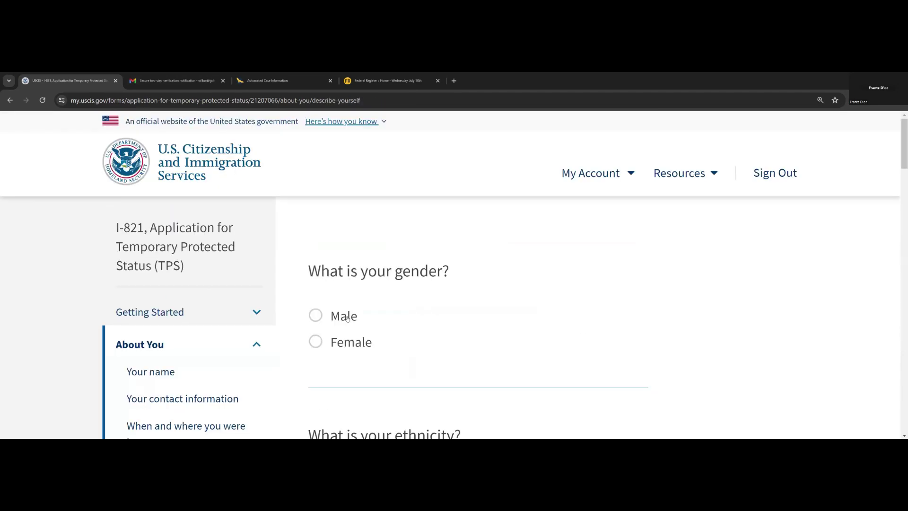
- Select Male, Not Hispanic or Latino, and Black or African American
scroll(545, 331, "down", 2)
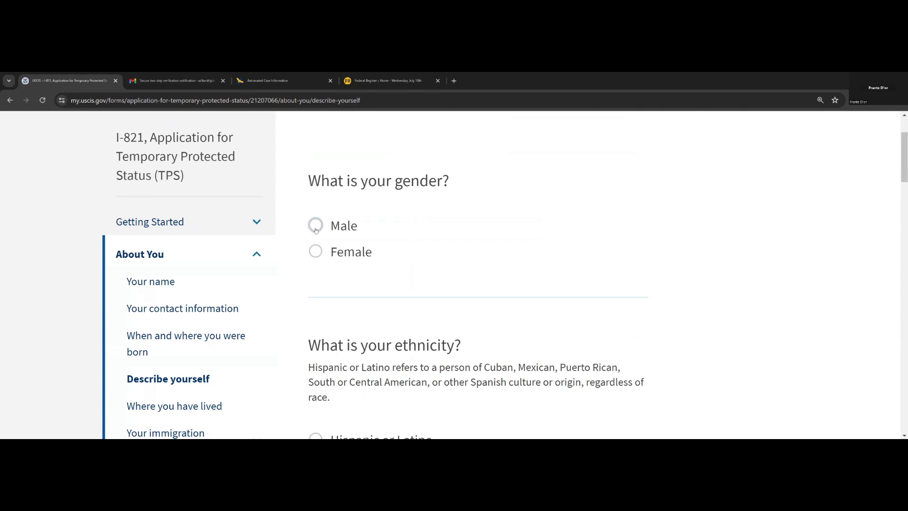
left_click(315, 226)
scroll(350, 267, "down", 2)
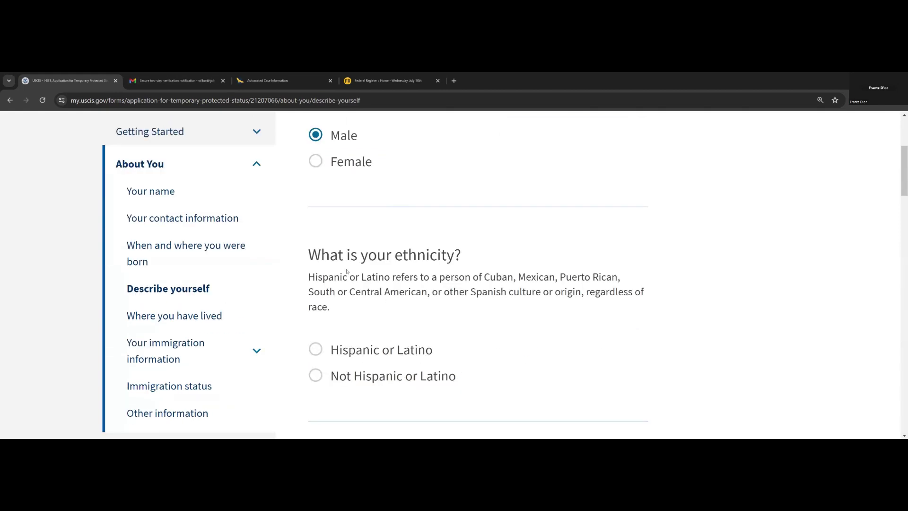
scroll(351, 270, "down", 2)
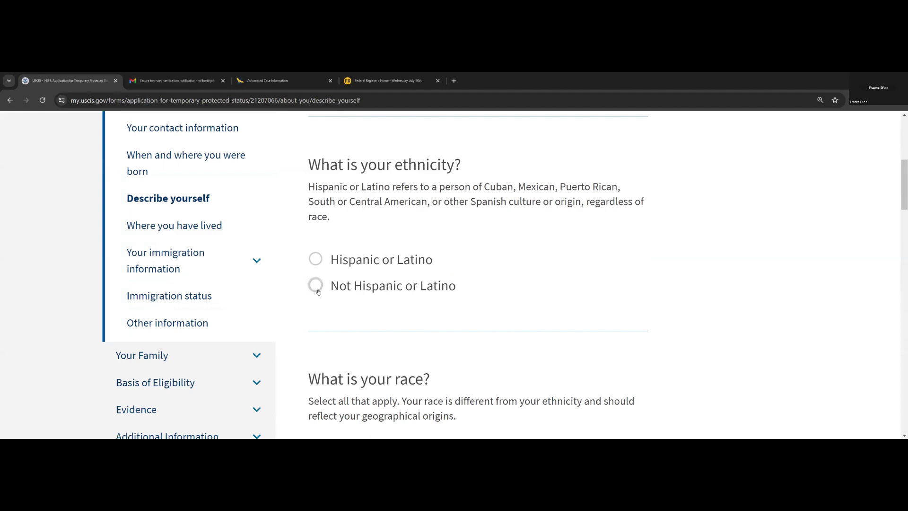
left_click(315, 286)
scroll(341, 306, "down", 3)
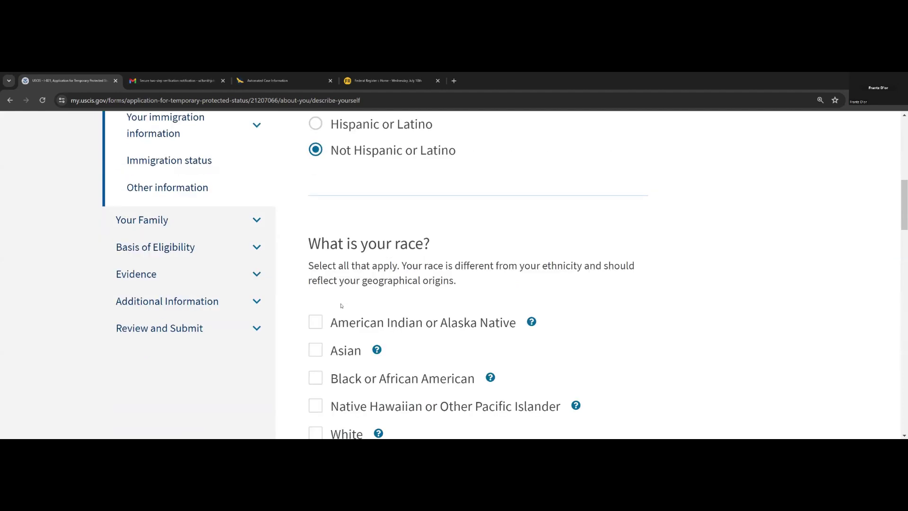
scroll(341, 306, "down", 2)
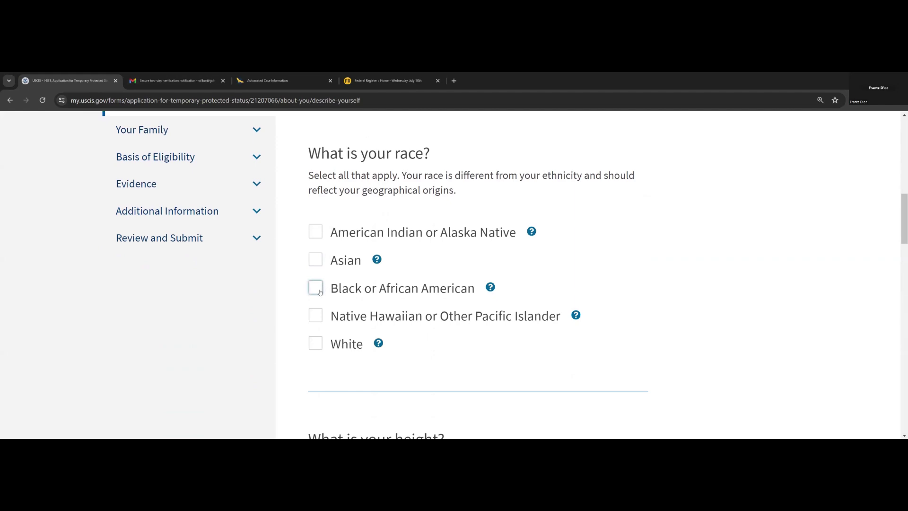
left_click(320, 292)
scroll(339, 233, "down", 6)
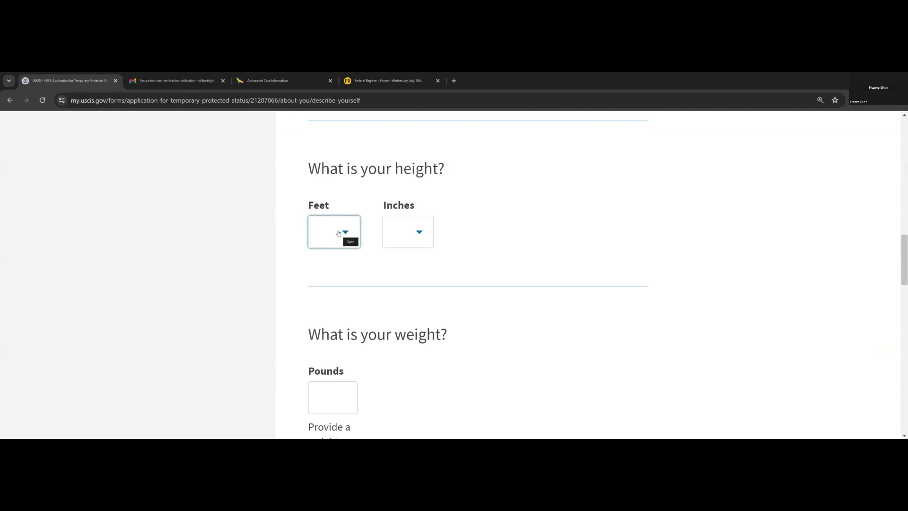
- Set height to 5 ft 2 in and weight to 185 pounds
left_click(338, 232)
scroll(326, 317, "down", 2)
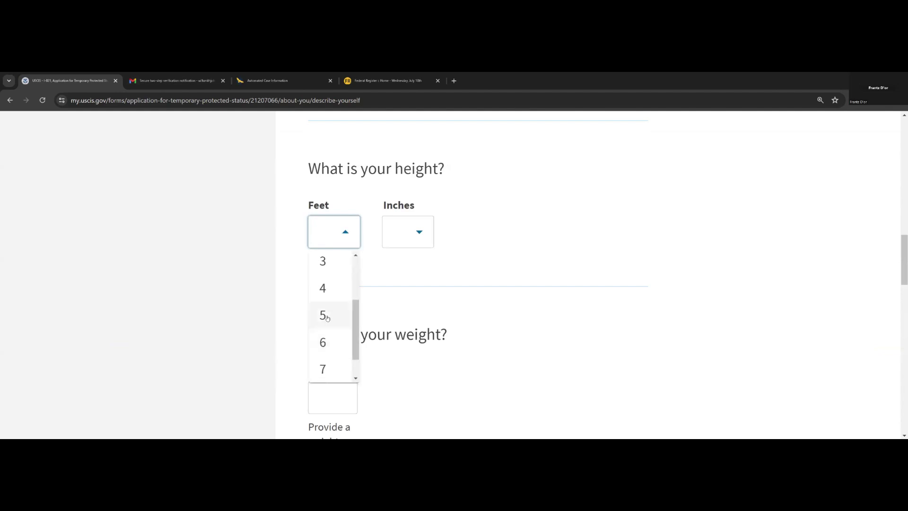
left_click(322, 315)
left_click(415, 231)
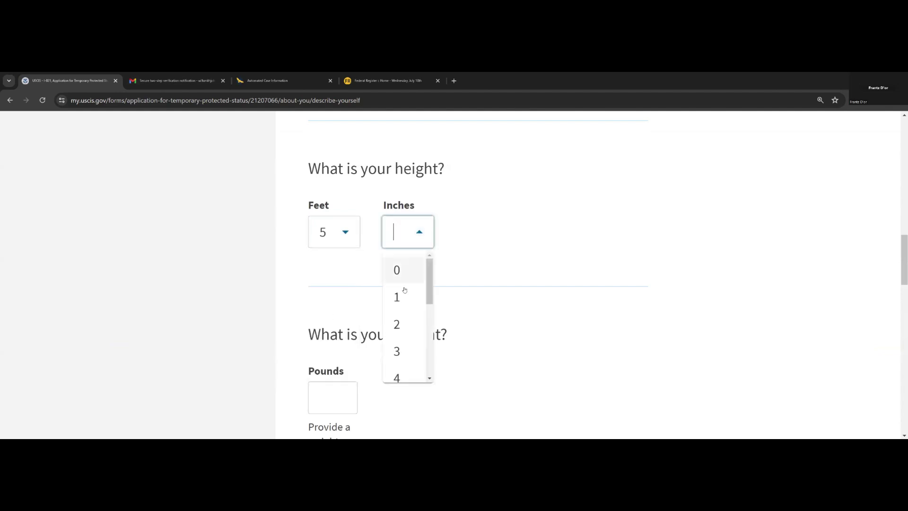
left_click(400, 323)
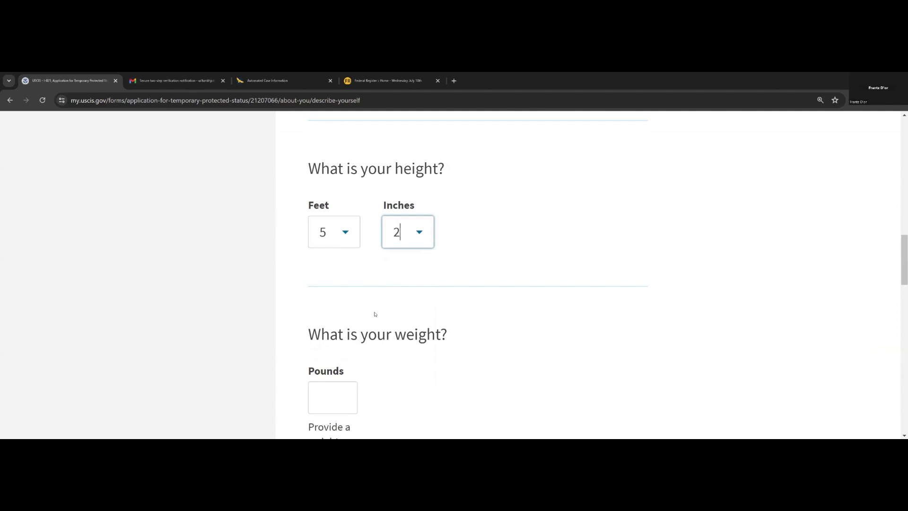
scroll(374, 314, "down", 2)
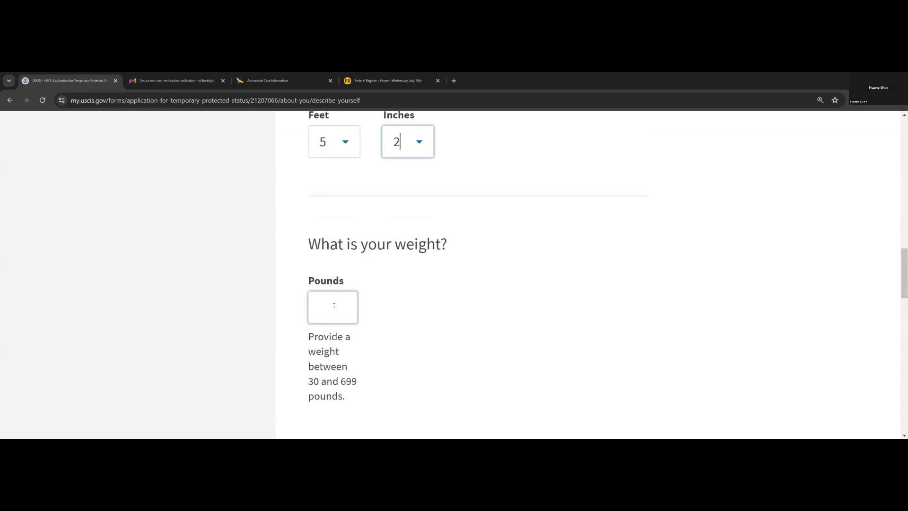
left_click(333, 306)
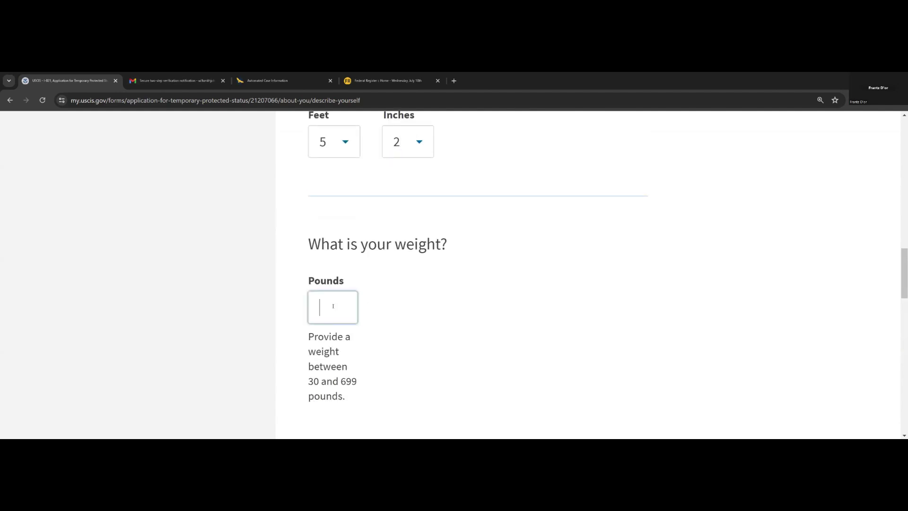
type("185")
- Choose Brown eyes and Black hair, then continue to the where-you-have-lived page
scroll(398, 313, "down", 4)
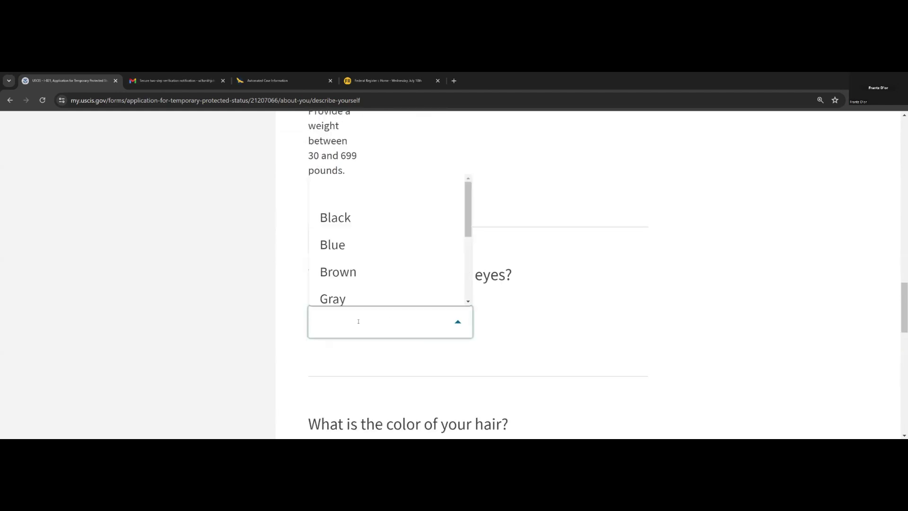
left_click(348, 277)
scroll(395, 359, "down", 3)
left_click(391, 324)
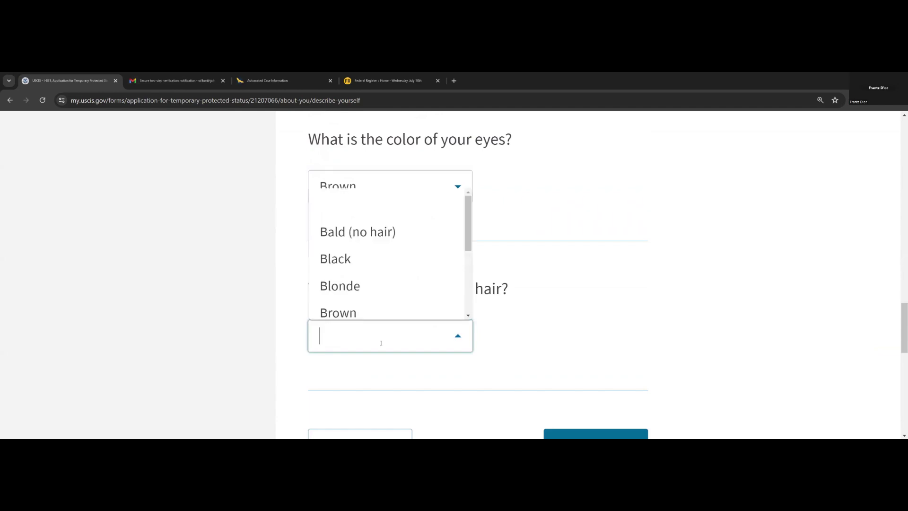
left_click(334, 258)
scroll(536, 368, "down", 4)
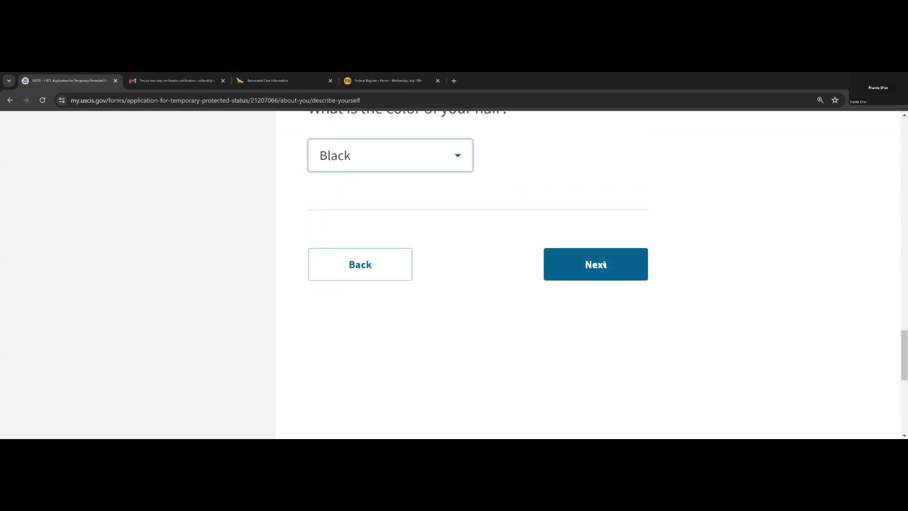
left_click(561, 273)
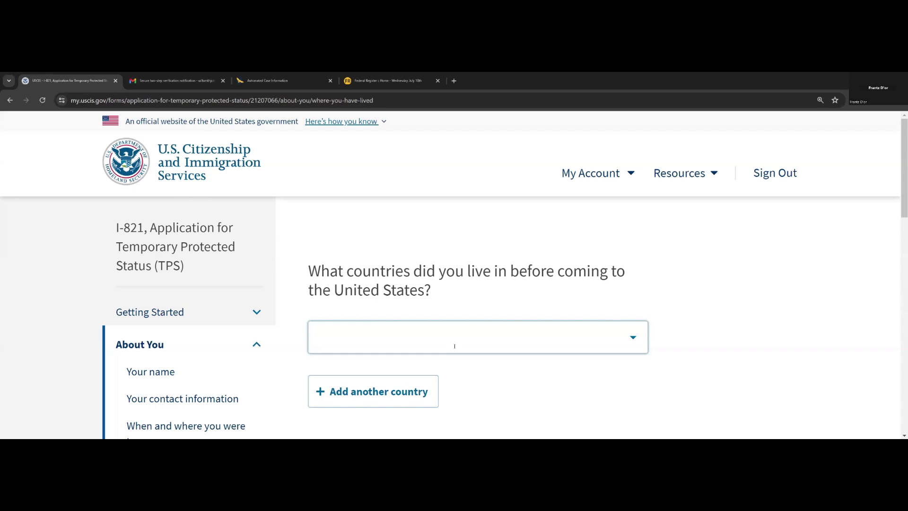
- Filter the first previously-lived-in country field by typing 'dom'
left_click(634, 339)
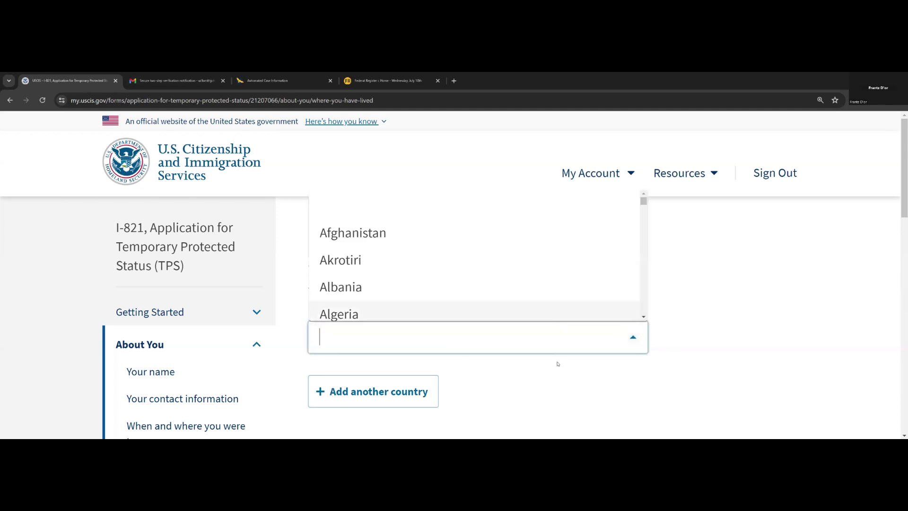
left_click(334, 342)
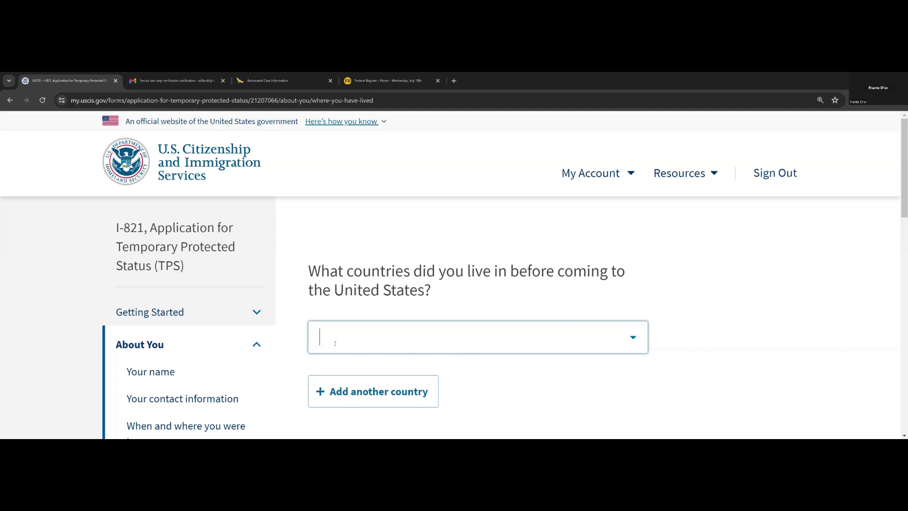
type("d")
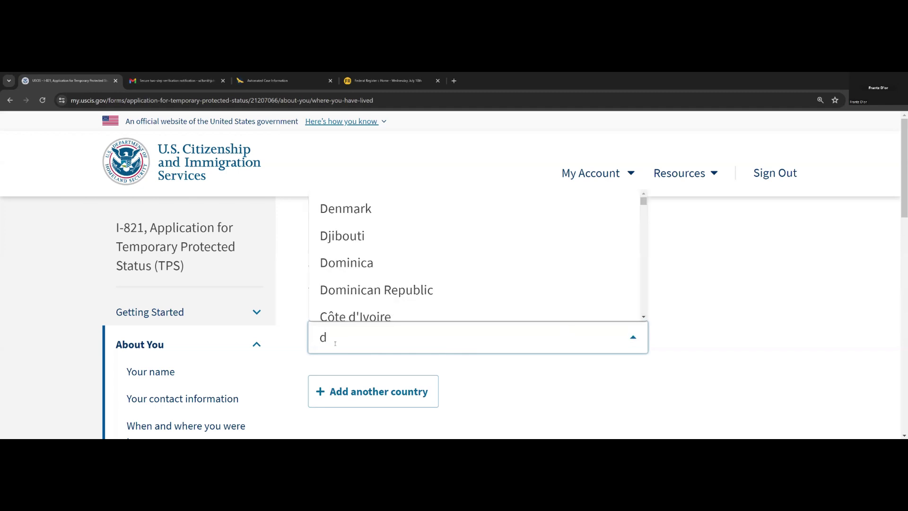
type("om")
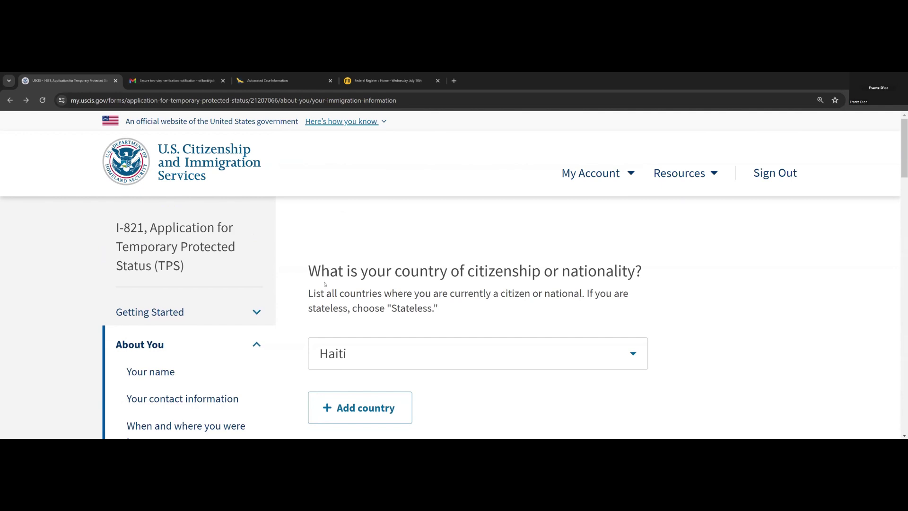
scroll(488, 384, "down", 5)
scroll(435, 308, "up", 2)
left_click(393, 217)
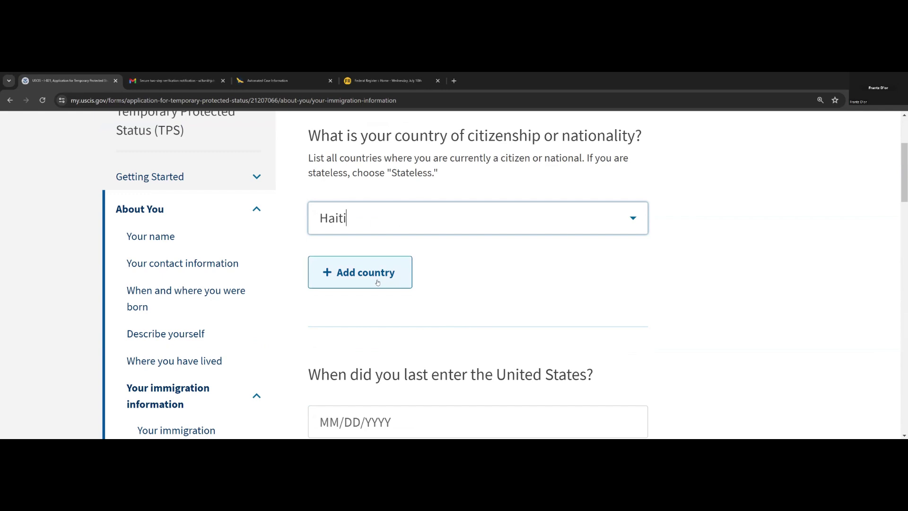
scroll(427, 315, "down", 2)
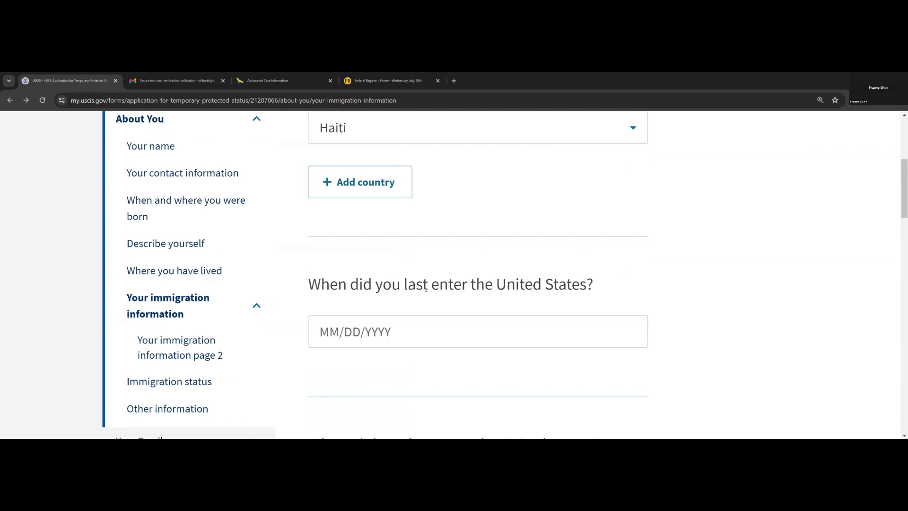
left_click_drag(427, 286, 404, 285)
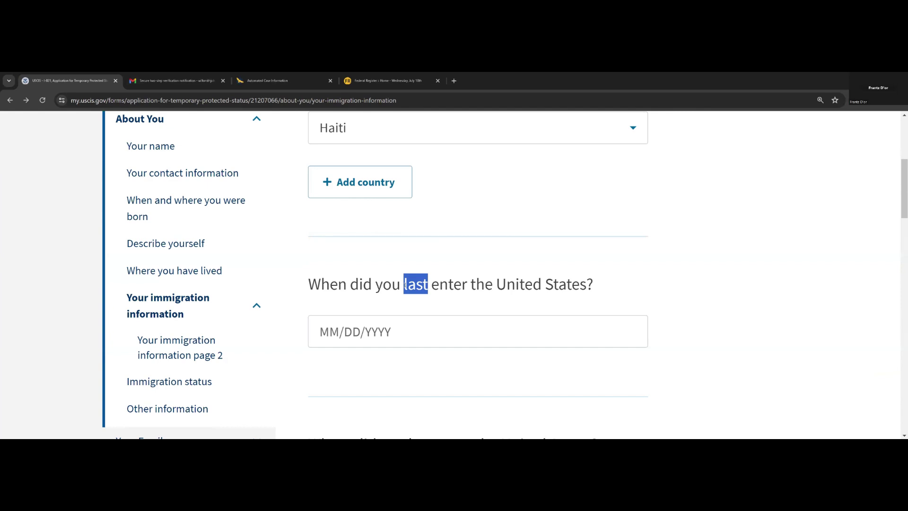
left_click_drag(405, 283, 405, 284)
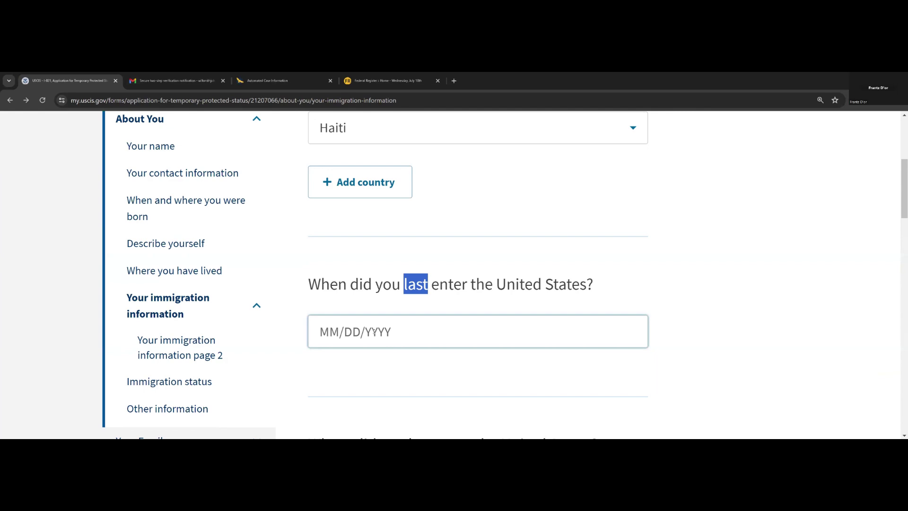
scroll(359, 322, "down", 2)
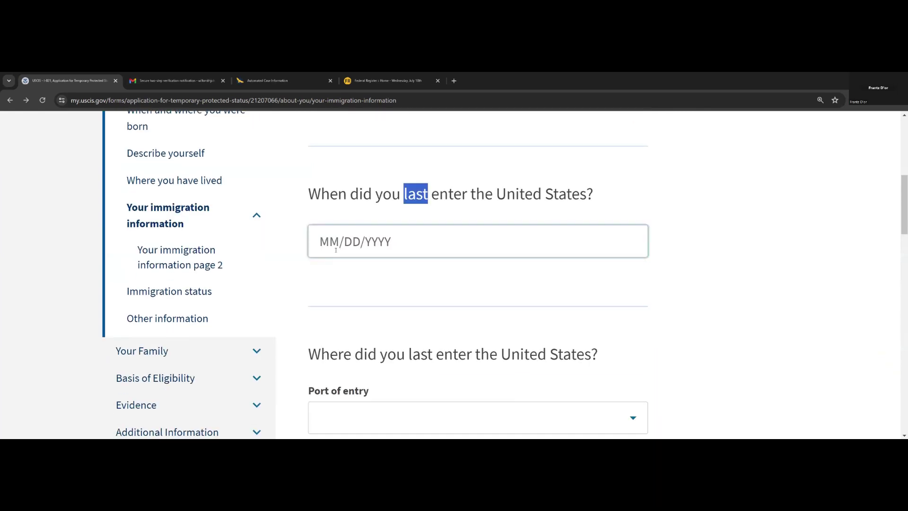
scroll(368, 278, "down", 3)
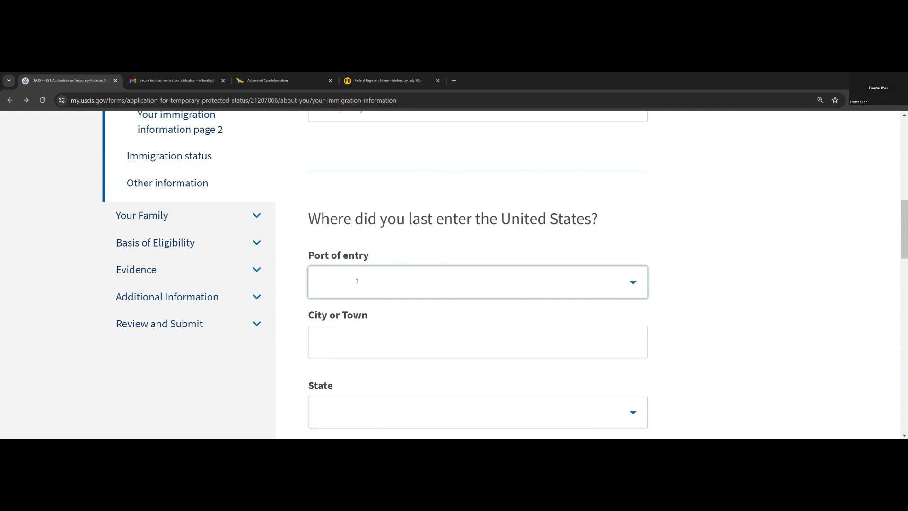
left_click(357, 282)
type("el")
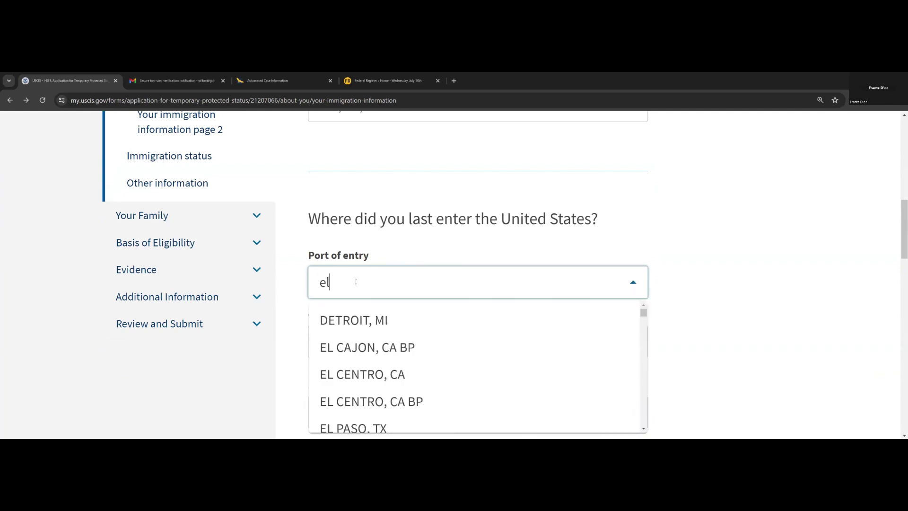
scroll(354, 354, "down", 2)
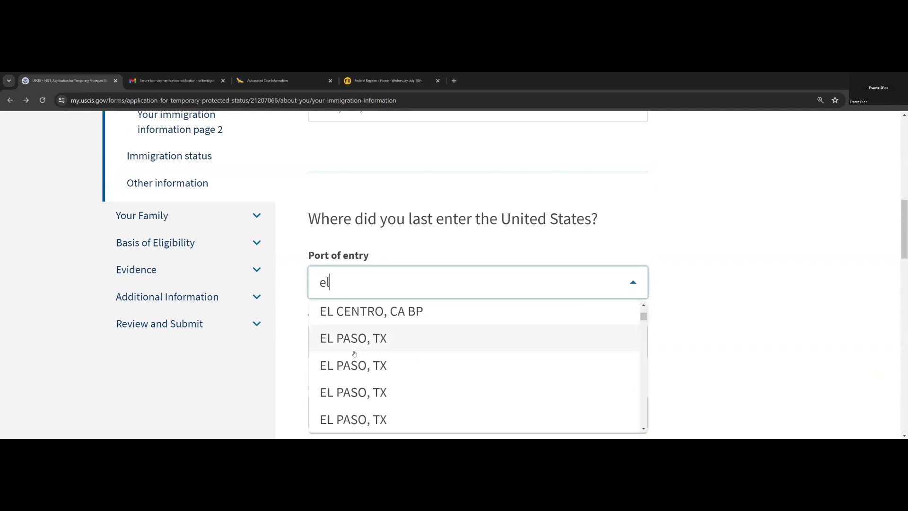
left_click(371, 250)
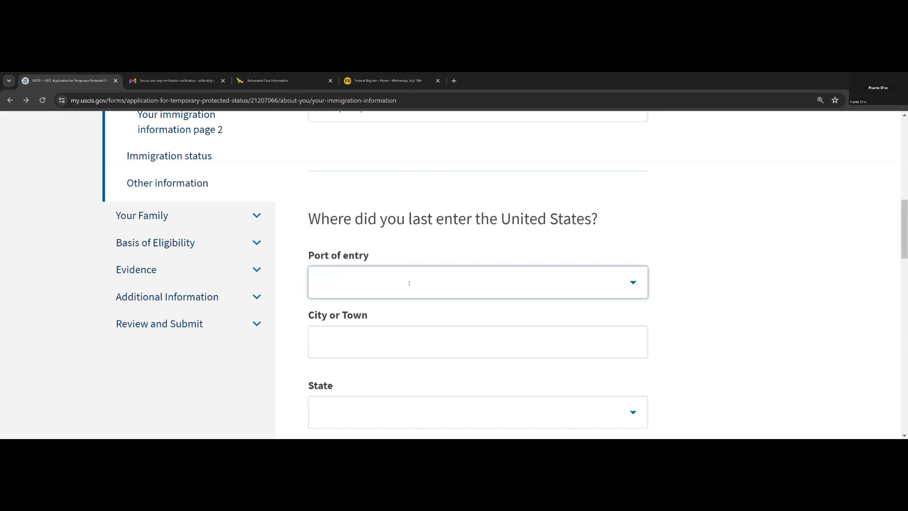
scroll(409, 283, "down", 2)
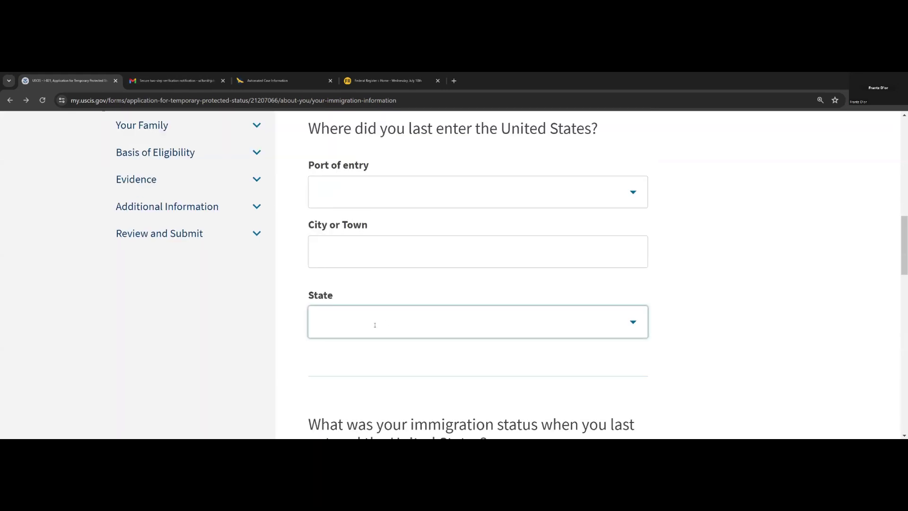
scroll(400, 348, "up", 2)
scroll(403, 346, "down", 2)
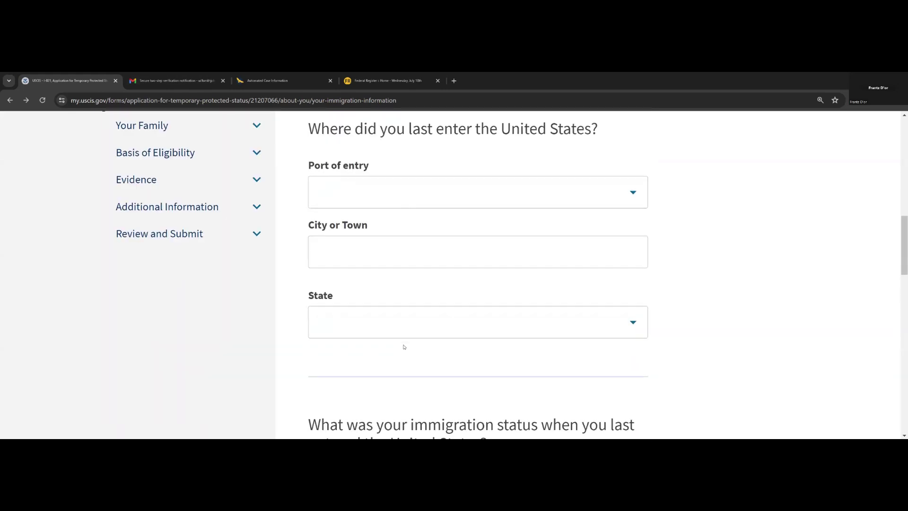
scroll(404, 346, "up", 2)
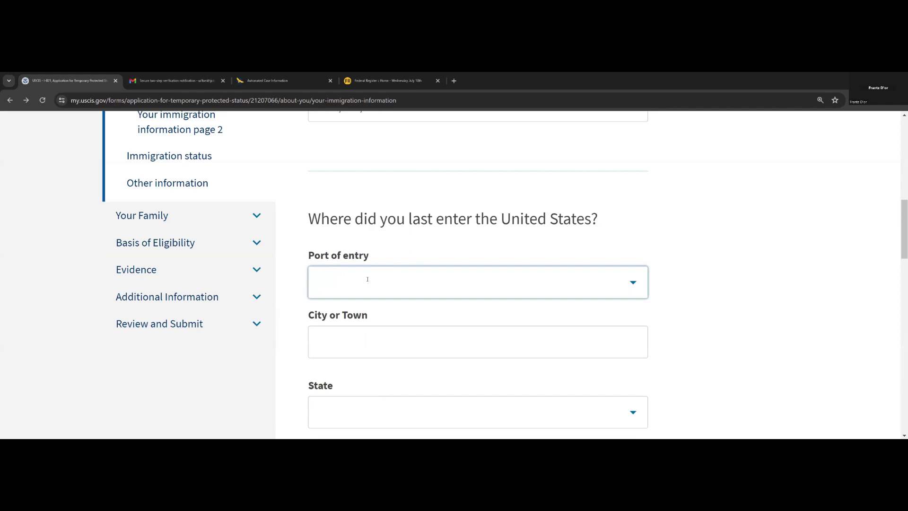
scroll(368, 321, "down", 6)
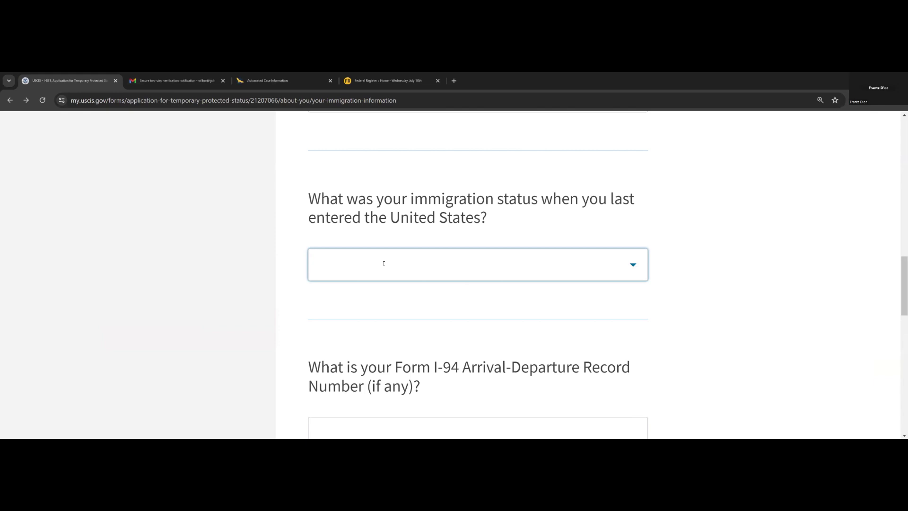
left_click(384, 264)
type("h")
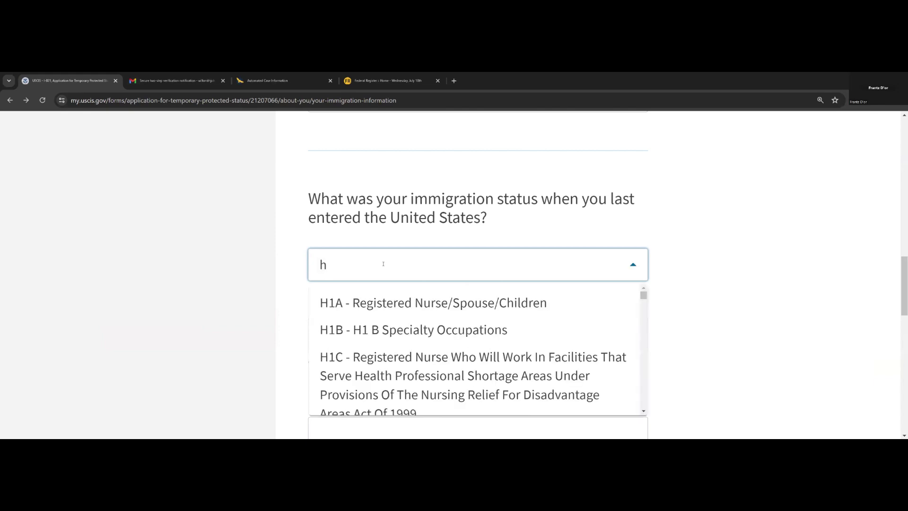
type("hp")
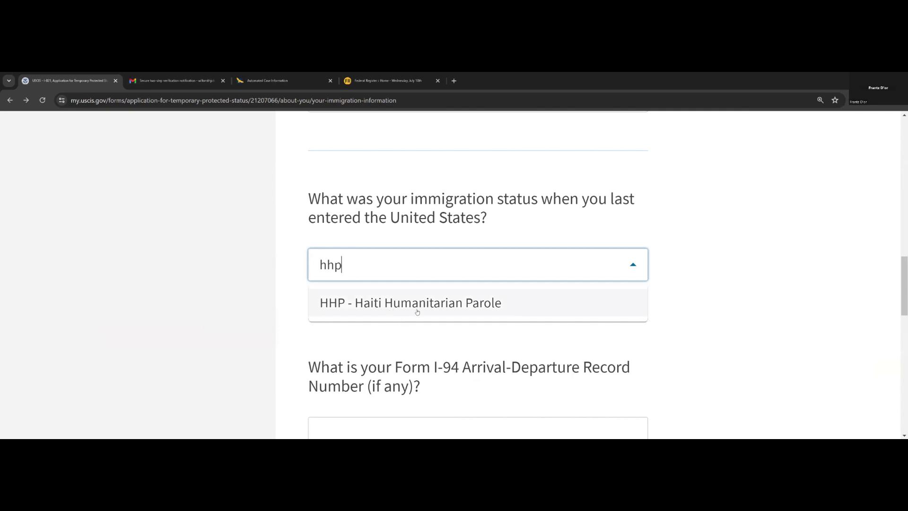
key("BackSpace")
key("BackSpace")
key("BackSpace")
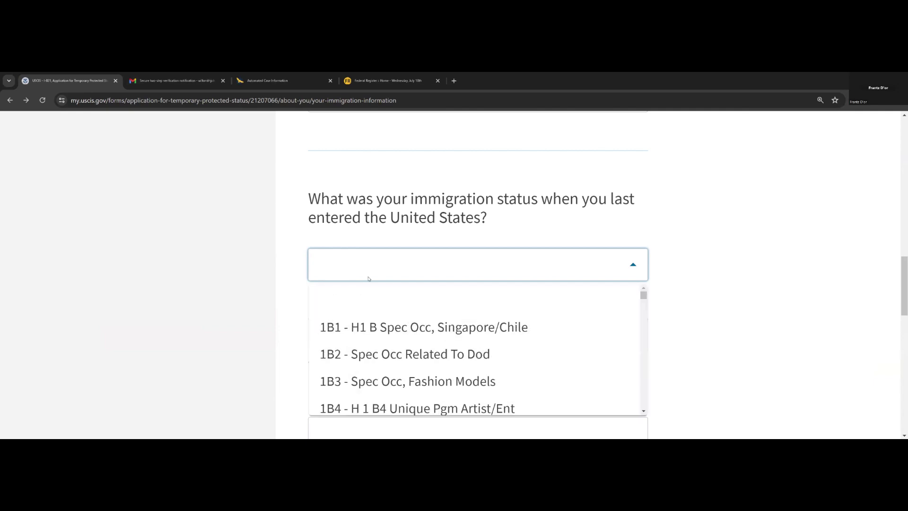
type("dt")
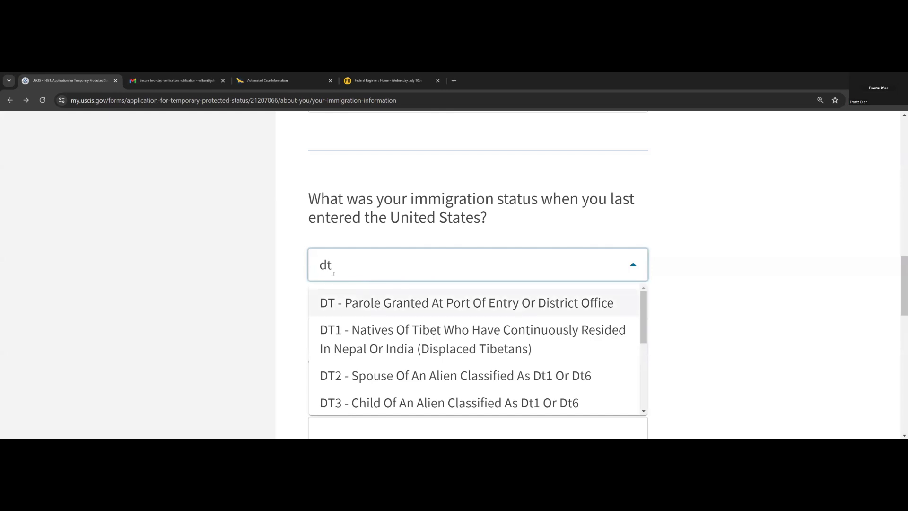
scroll(365, 284, "down", 3)
left_click(408, 298)
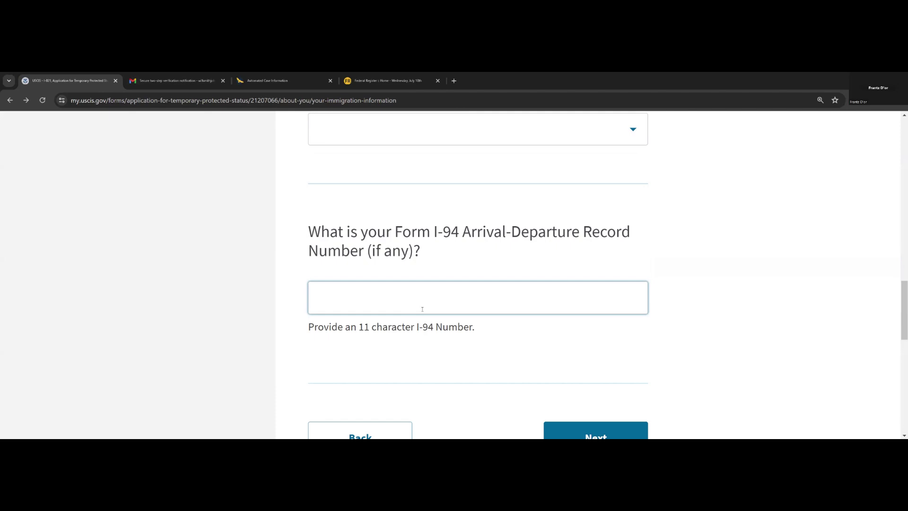
scroll(437, 309, "down", 2)
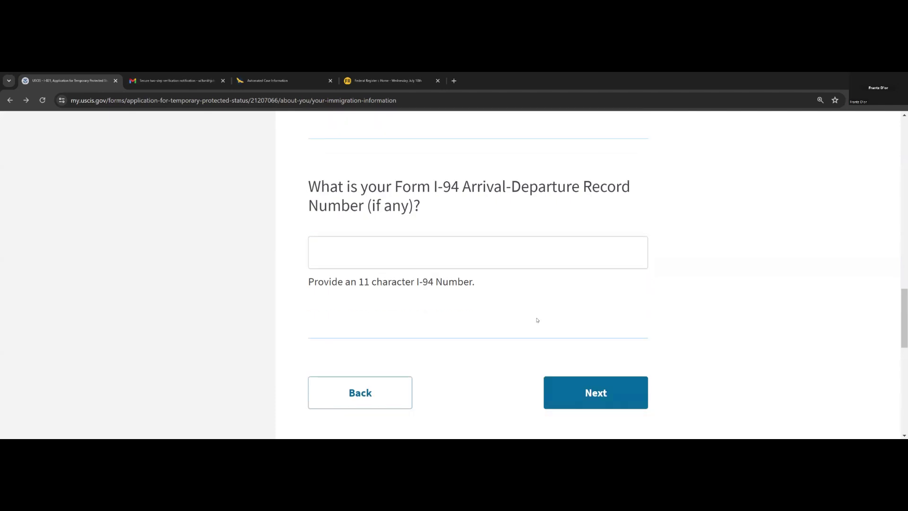
- Continue to the next immigration information page and scroll to the passport country field
left_click(587, 357)
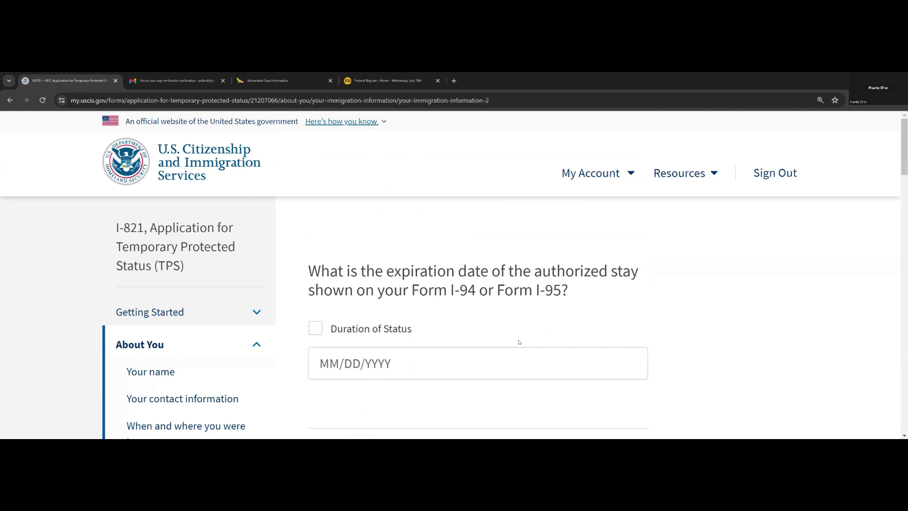
scroll(446, 276, "down", 2)
scroll(426, 312, "down", 3)
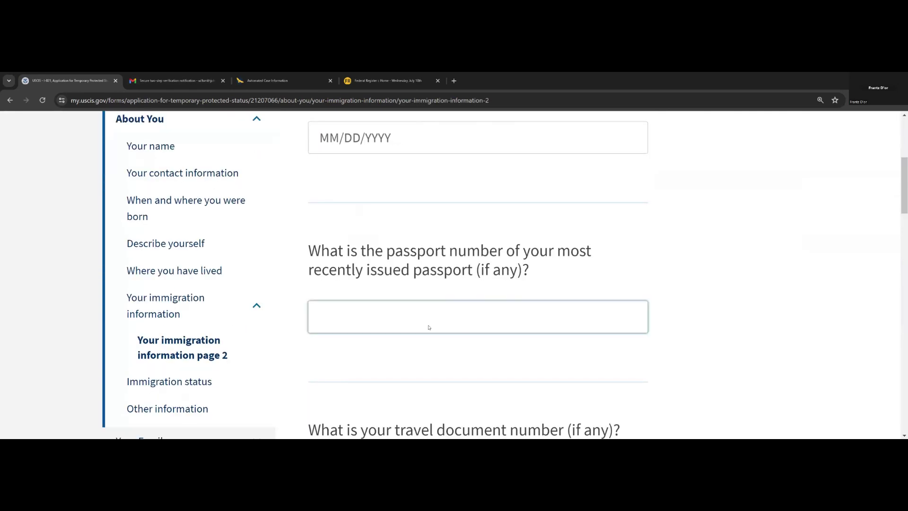
scroll(487, 334, "down", 4)
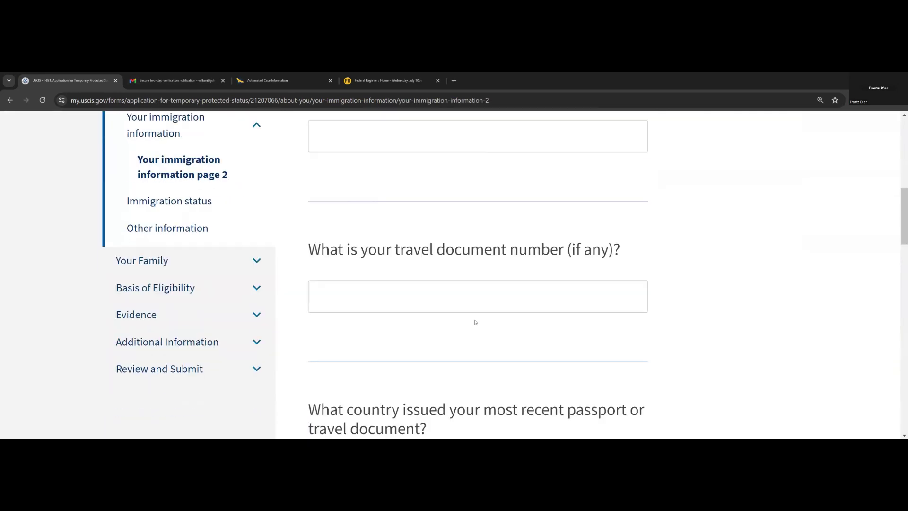
scroll(467, 298, "down", 2)
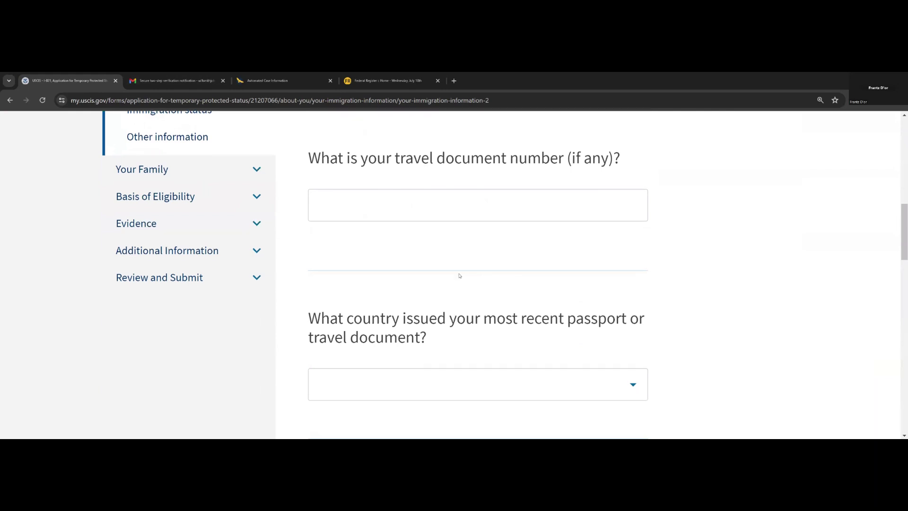
scroll(462, 276, "down", 2)
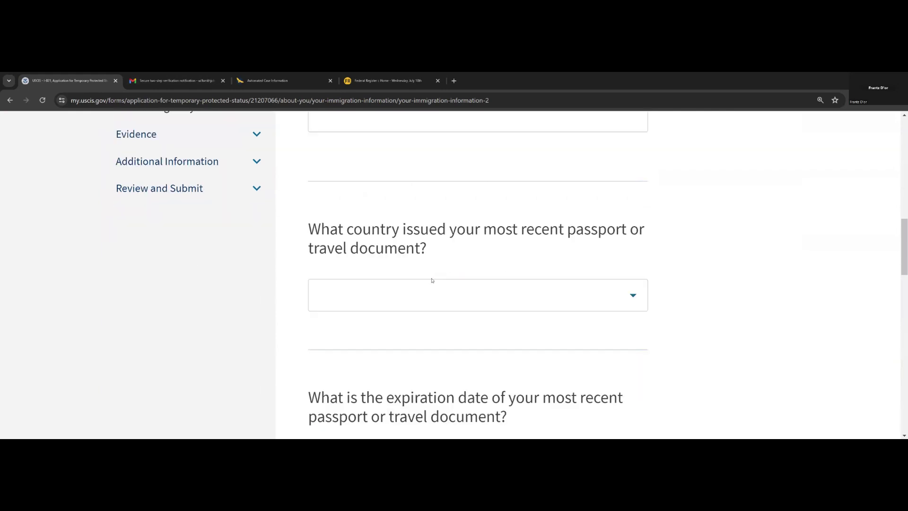
- Pick Haiti as the passport-issuing country by typing 'hai', then submit the page
left_click(447, 300)
type("hai")
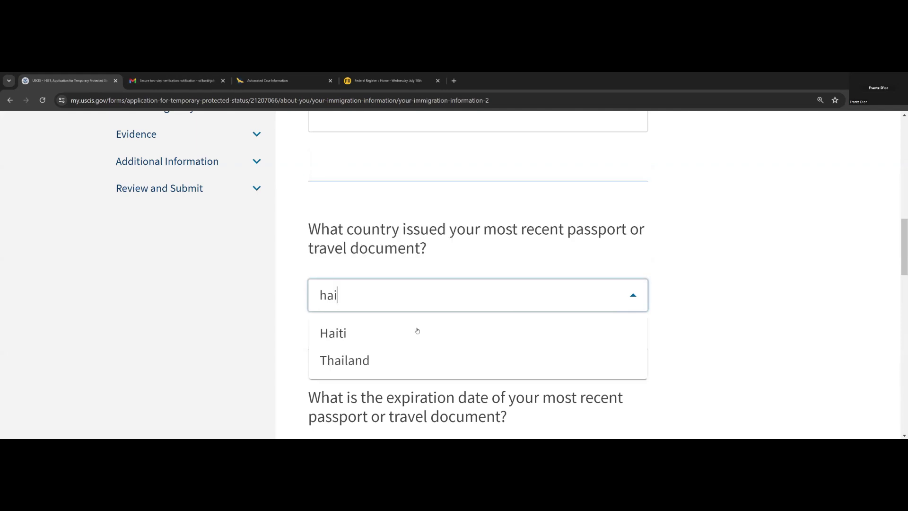
left_click(417, 330)
scroll(416, 335, "down", 3)
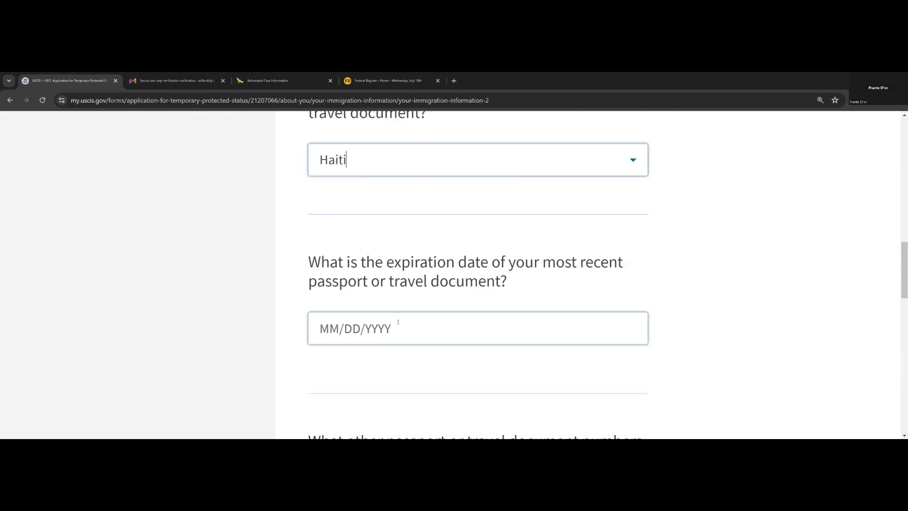
scroll(437, 321, "down", 5)
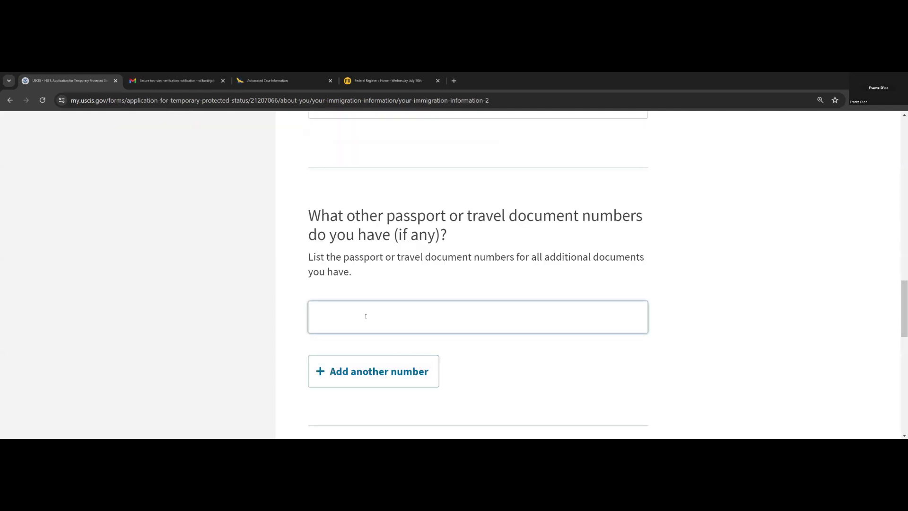
key("Return")
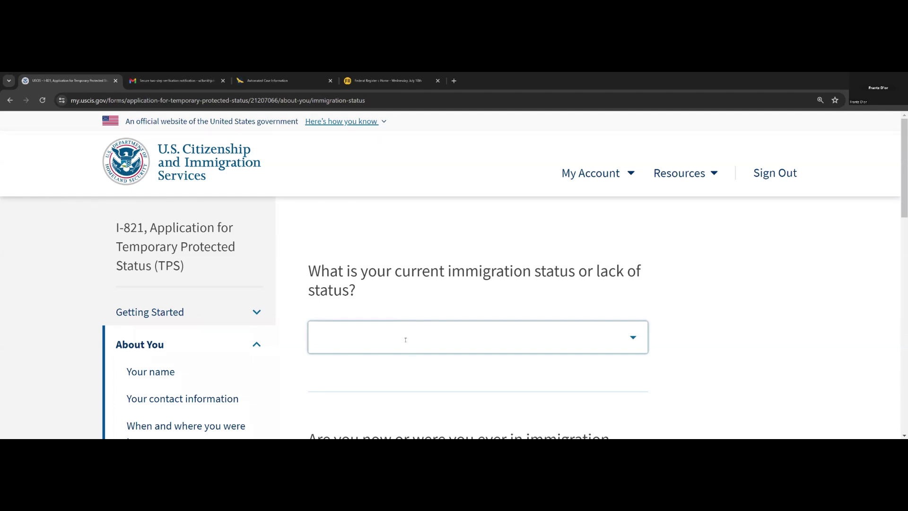
- Answer Yes to 'Are you now or were you ever in immigration proceedings?'
scroll(405, 340, "down", 4)
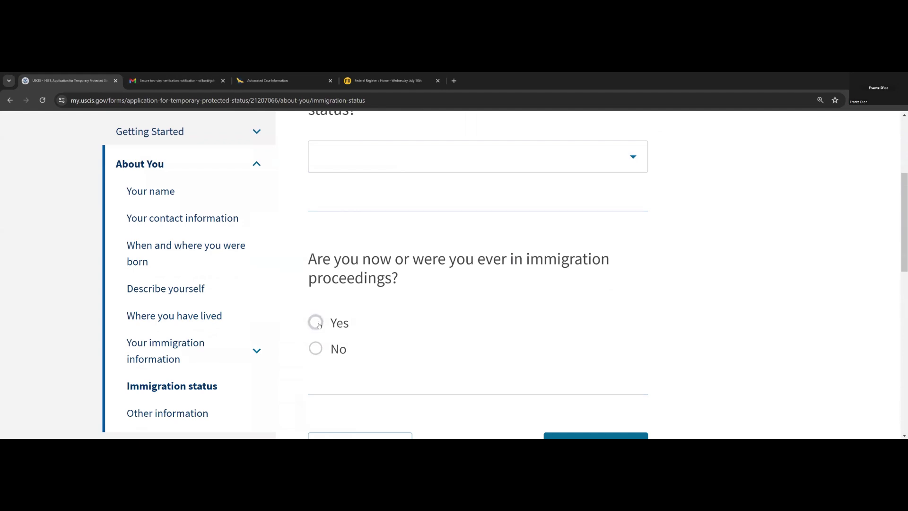
left_click(319, 324)
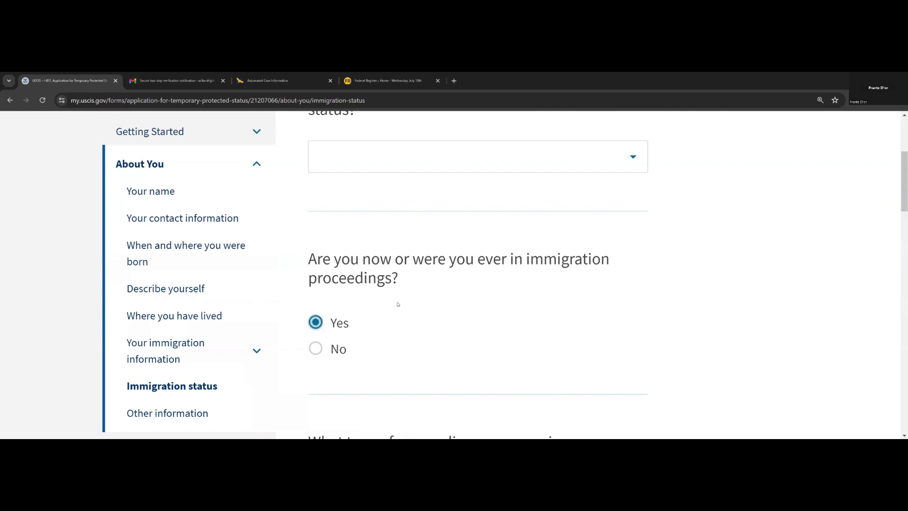
scroll(397, 302, "down", 4)
scroll(348, 324, "down", 3)
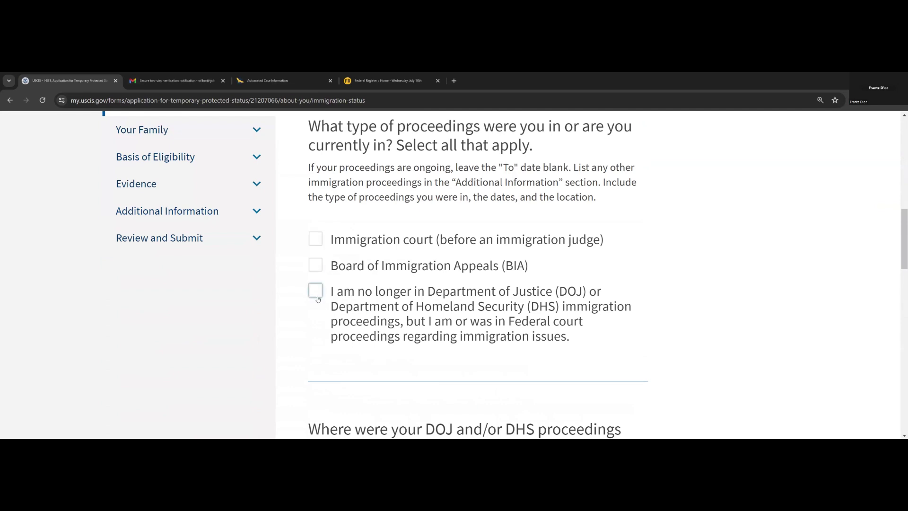
- Switch the immigration proceedings answer from Yes to No
scroll(317, 299, "down", 3)
scroll(371, 324, "down", 3)
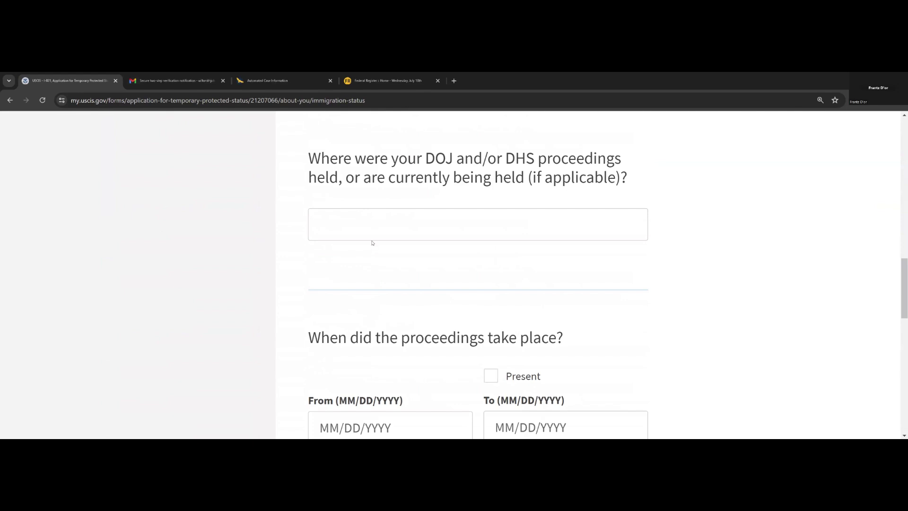
scroll(385, 253, "down", 3)
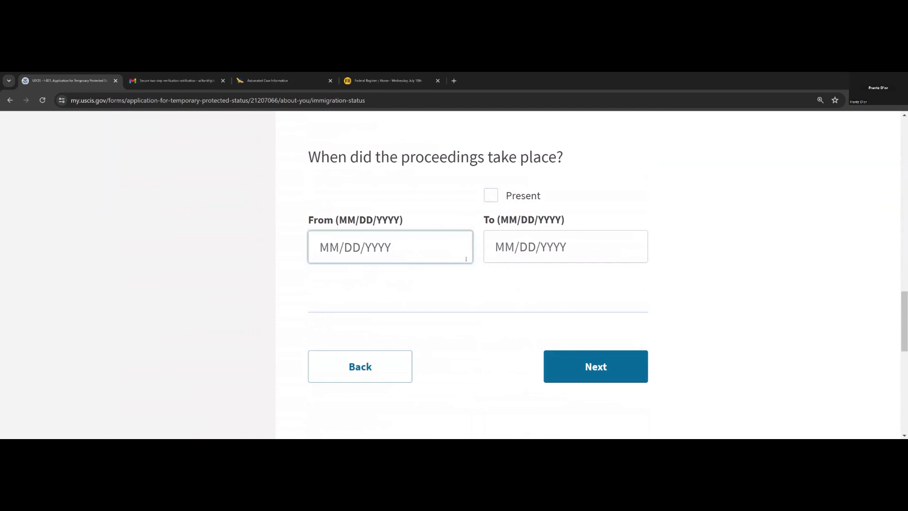
scroll(361, 245, "up", 10)
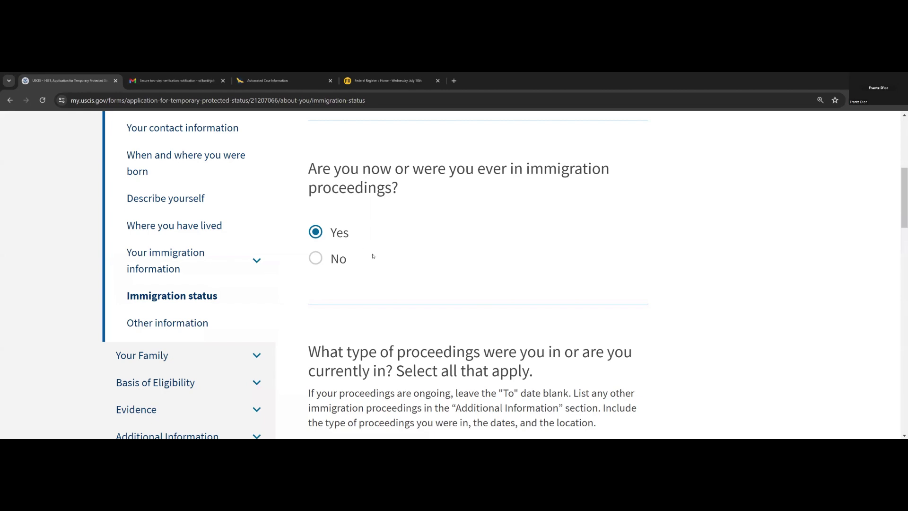
scroll(372, 254, "up", 4)
scroll(372, 255, "down", 4)
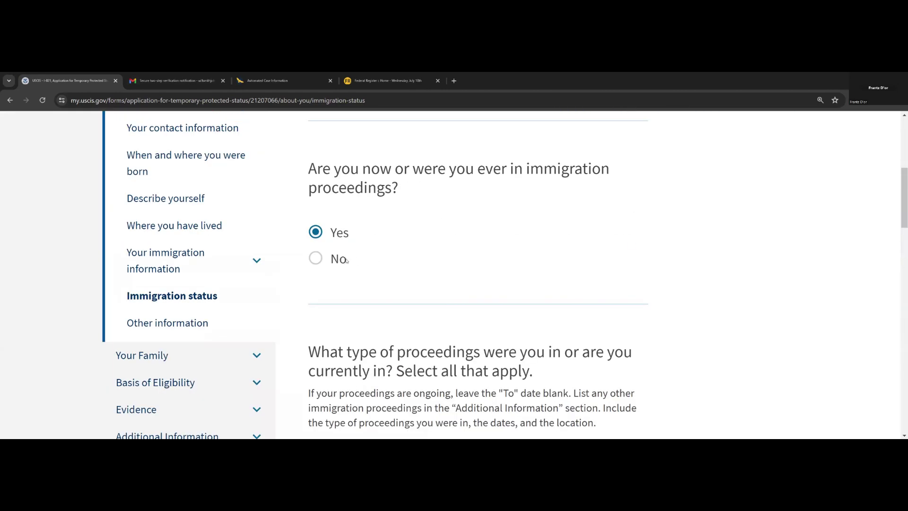
left_click(314, 262)
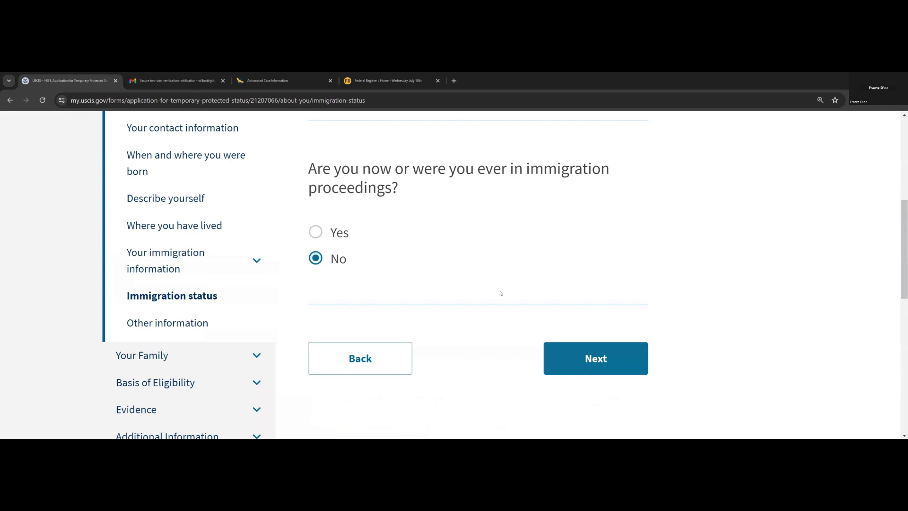
- On the Other information page, tick 'I do not have or know my U.S. Social Security number' and continue
left_click(574, 361)
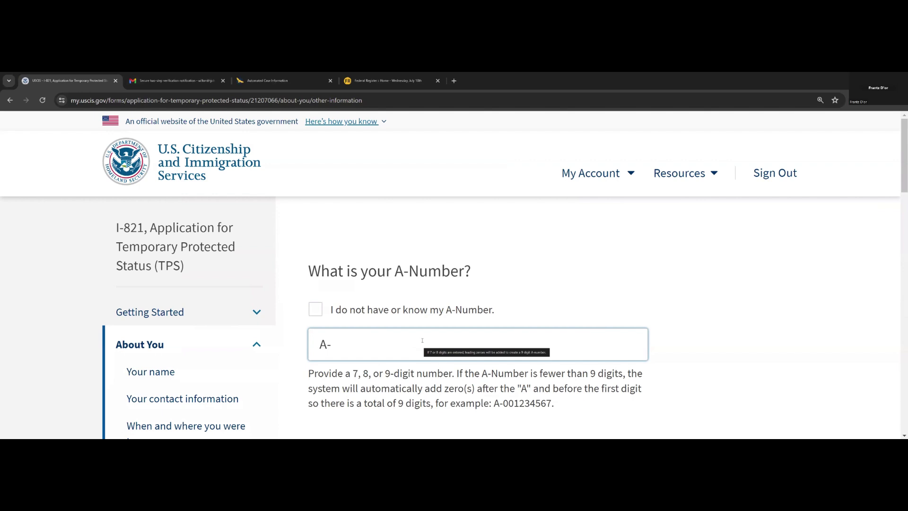
scroll(422, 340, "down", 5)
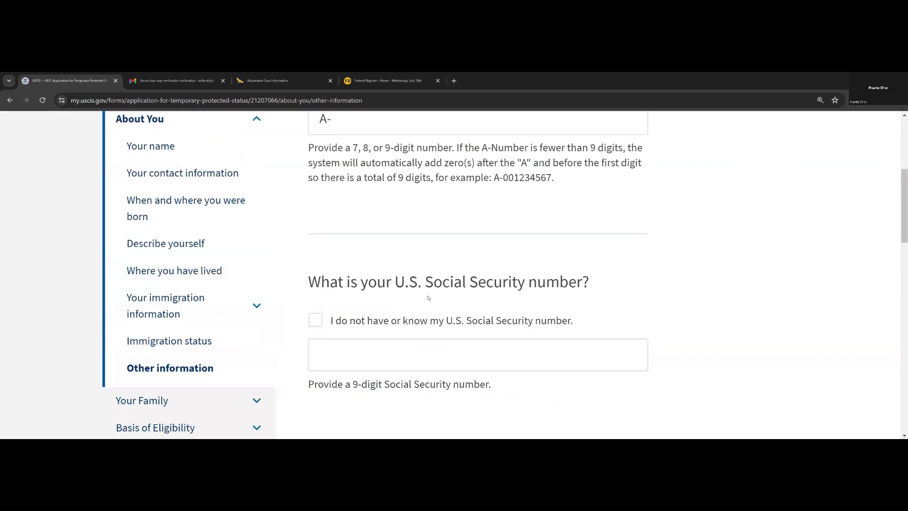
left_click(435, 354)
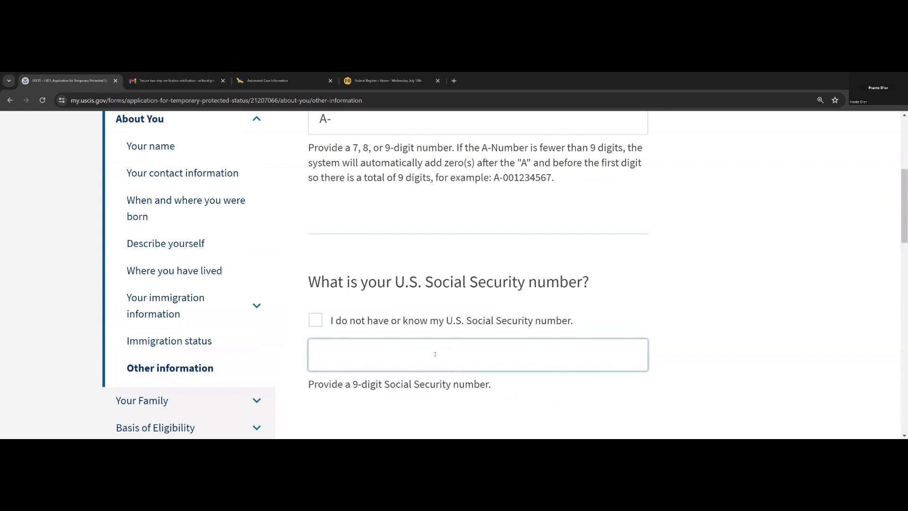
left_click(399, 313)
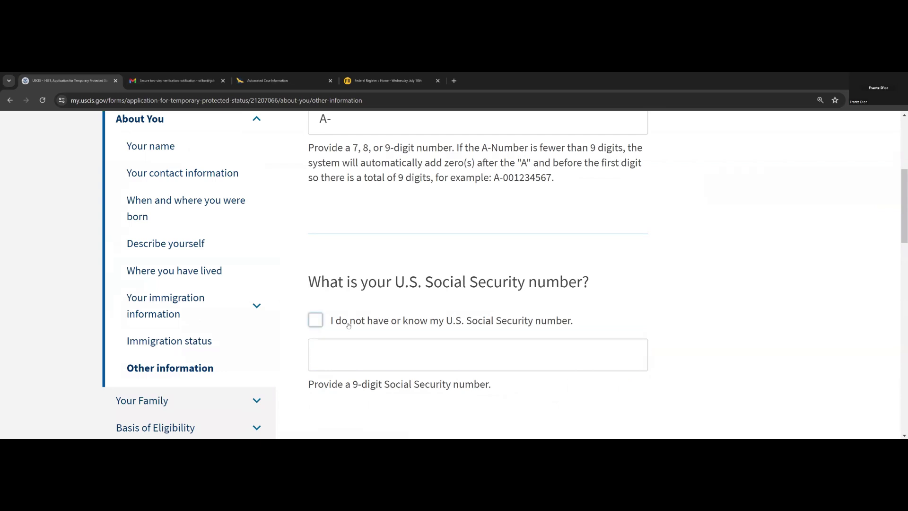
left_click(315, 324)
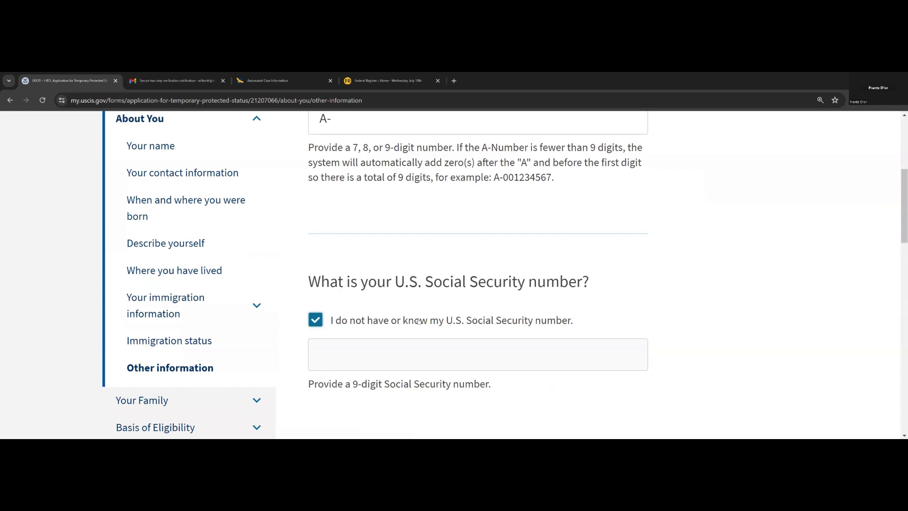
scroll(426, 323, "down", 2)
scroll(425, 323, "down", 6)
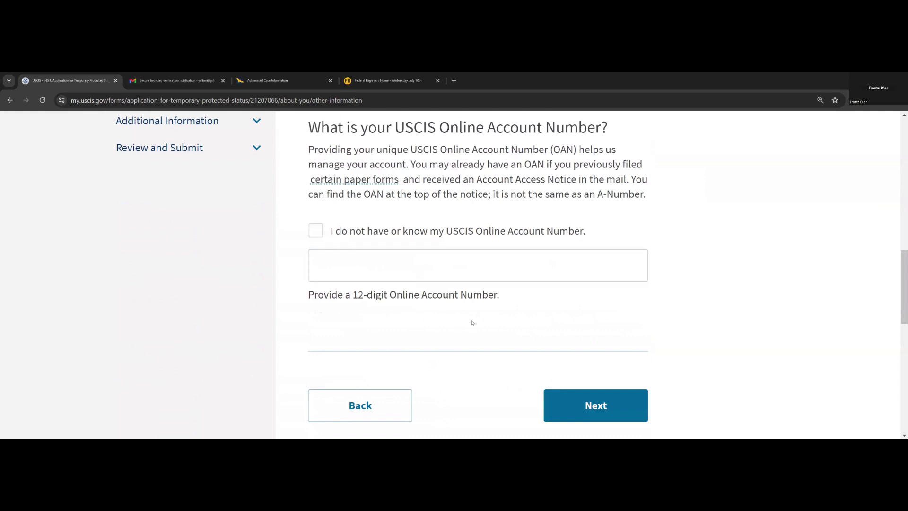
scroll(520, 331, "down", 3)
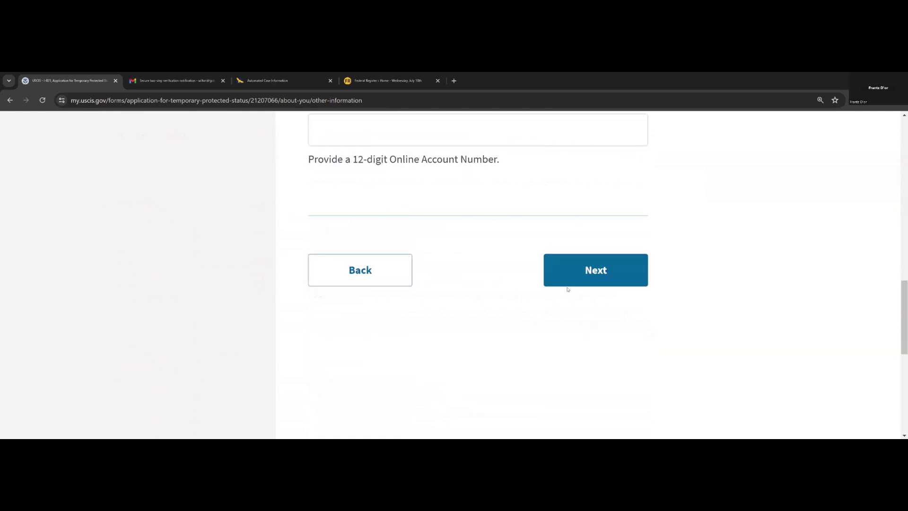
left_click(569, 284)
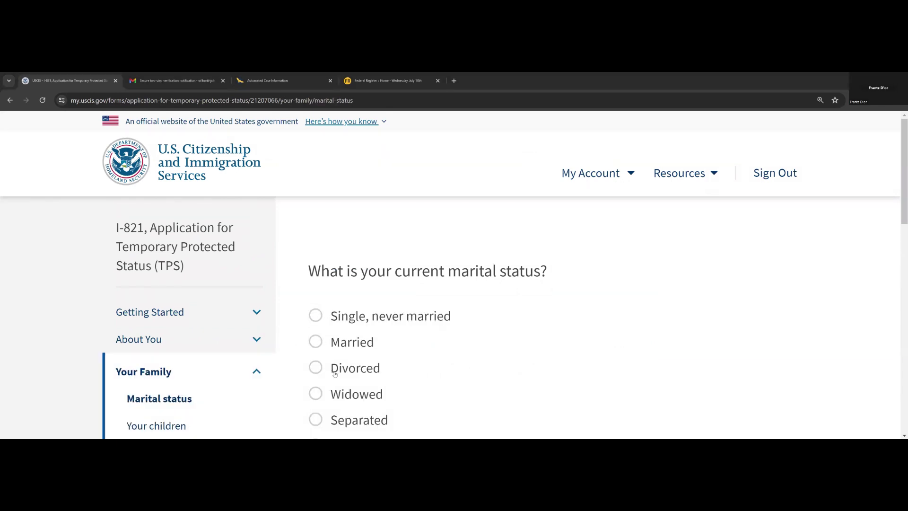
- Choose 'Single, never married' as marital status and continue to Your children
scroll(324, 372, "down", 2)
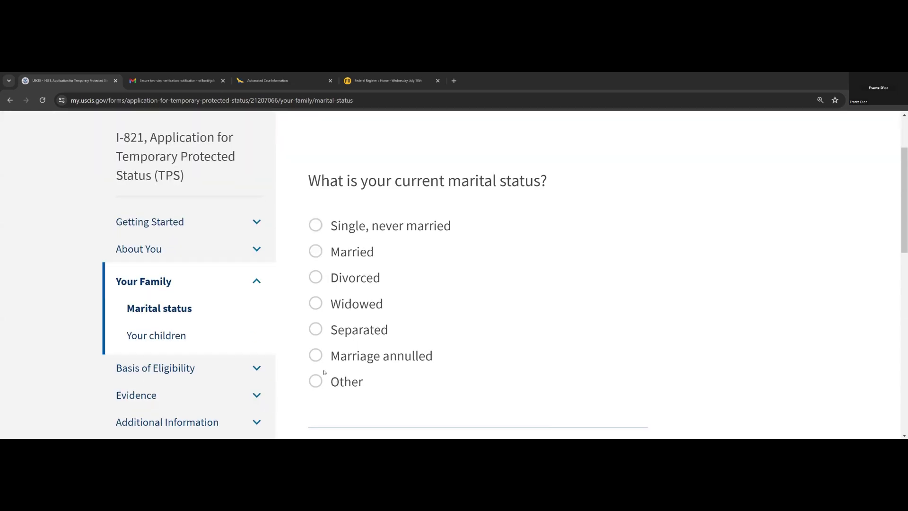
left_click(317, 227)
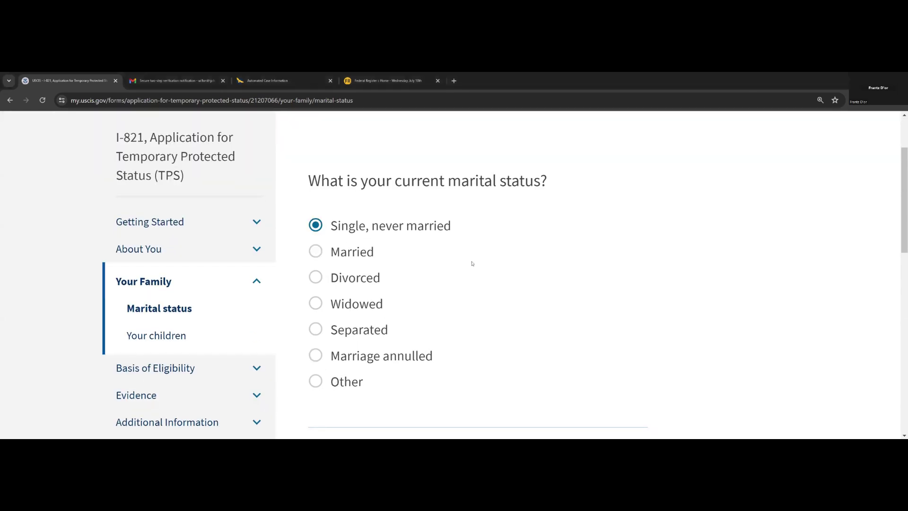
scroll(482, 301, "down", 4)
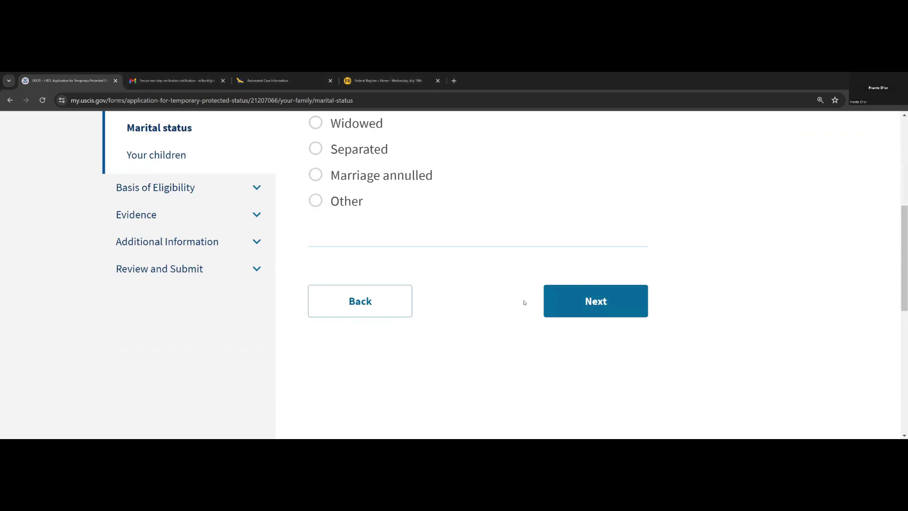
left_click(573, 300)
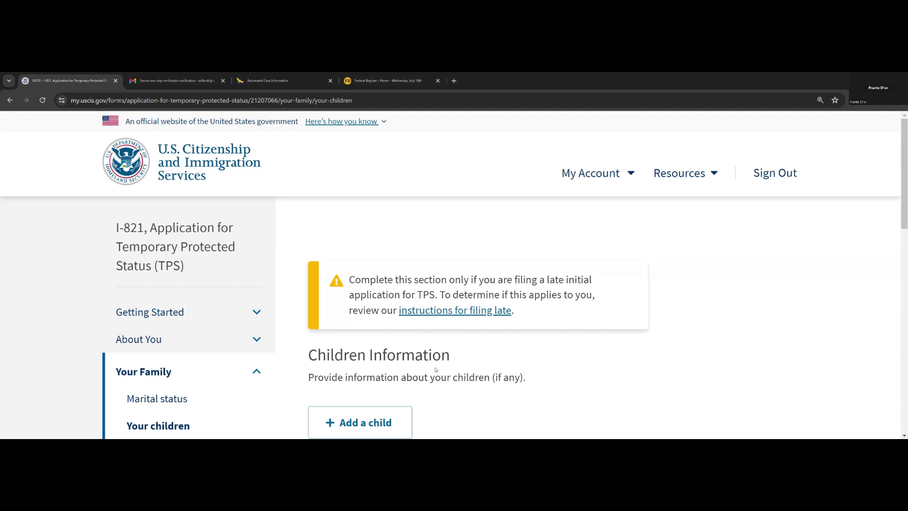
- Skip adding any children and continue to the Immigration eligibility page
scroll(456, 326, "down", 2)
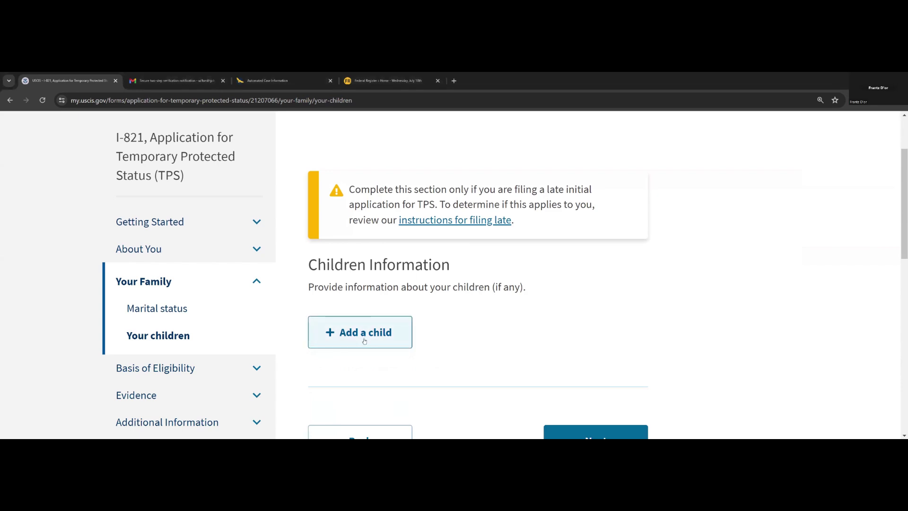
scroll(544, 373, "down", 2)
left_click(581, 358)
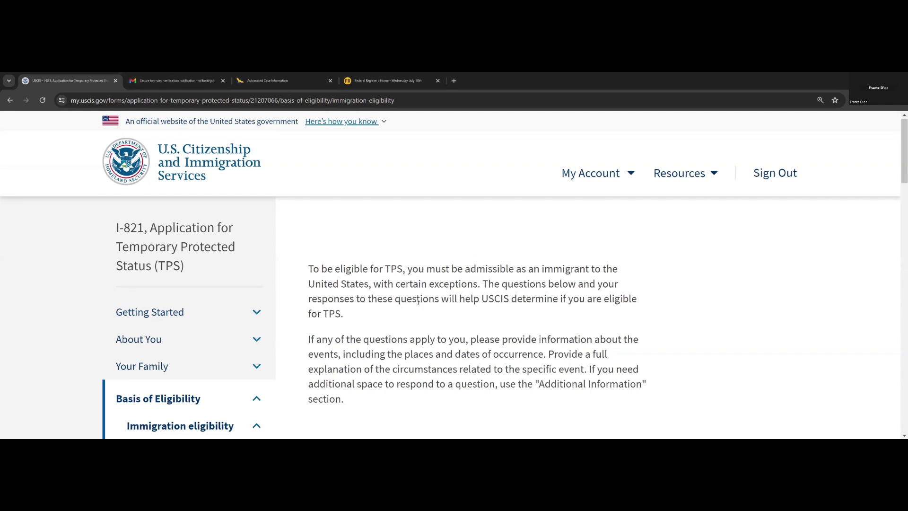
- Answer No to the guardian, communicable disease and physical or mental disorder questions, then continue
scroll(412, 307, "down", 7)
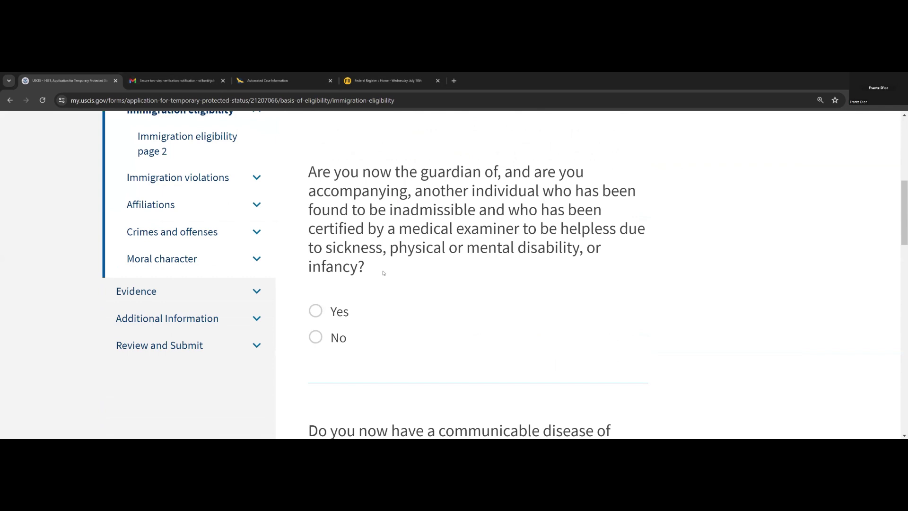
left_click(338, 337)
scroll(328, 333, "down", 4)
left_click(327, 336)
scroll(391, 345, "down", 5)
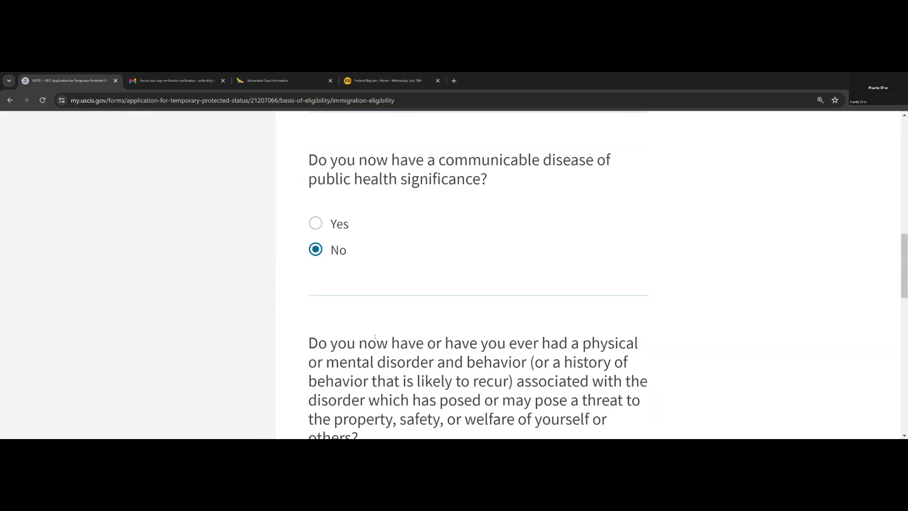
left_click(319, 335)
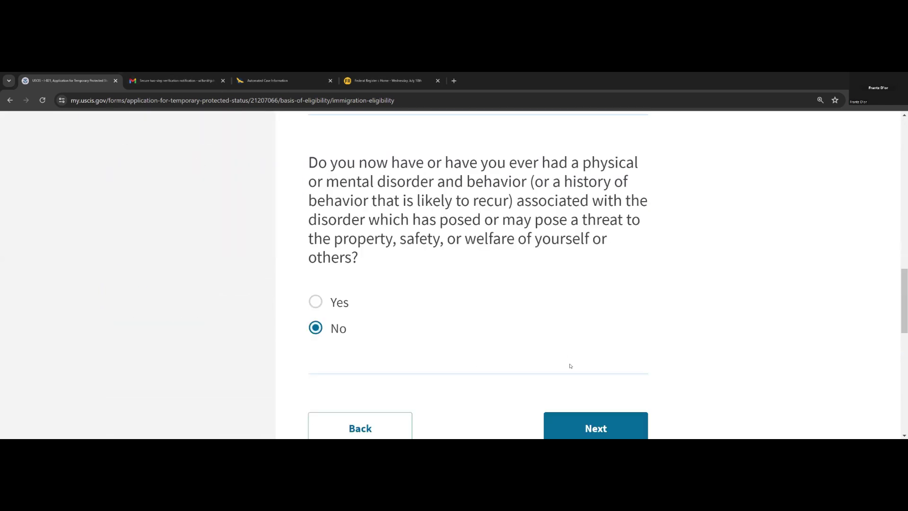
scroll(572, 367, "down", 1)
left_click(575, 381)
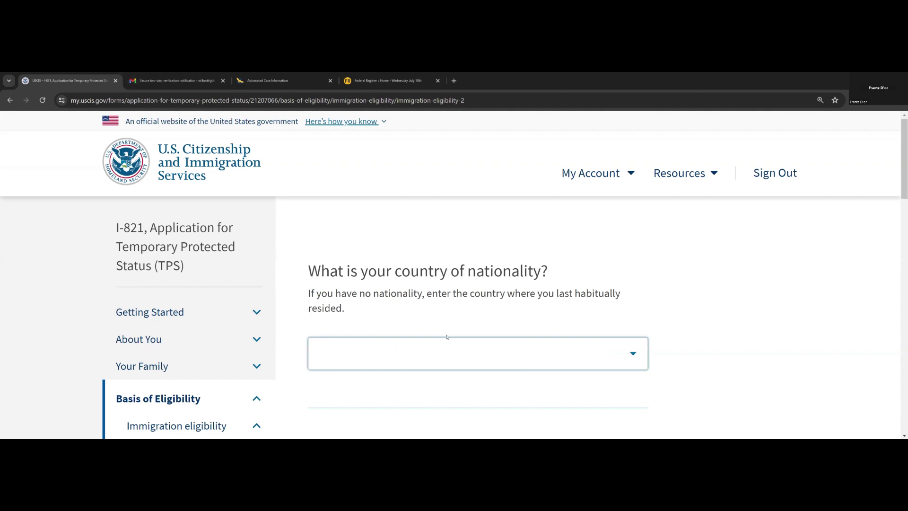
- Select Haiti as the country of nationality
left_click(441, 358)
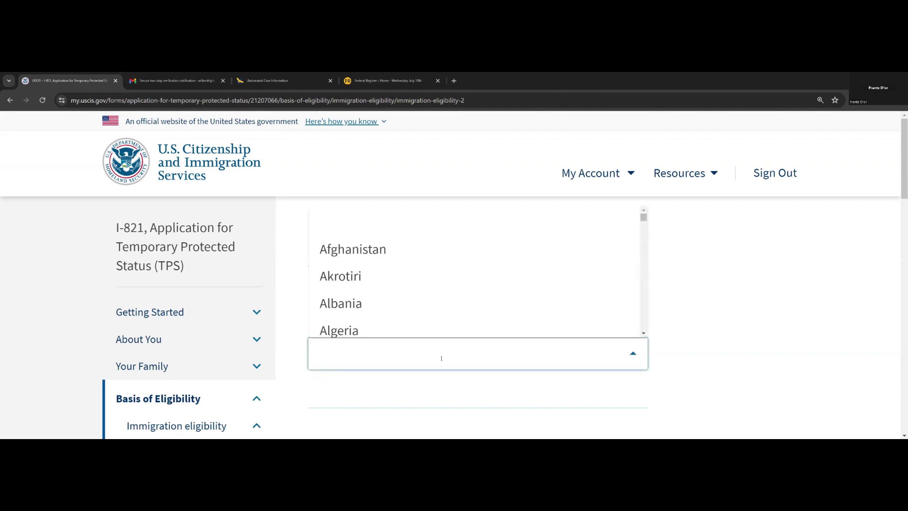
type("hai")
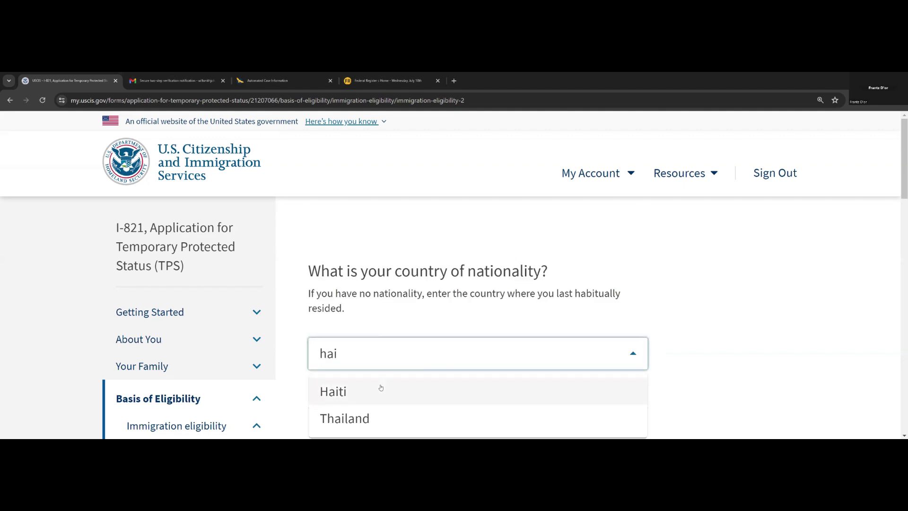
left_click(378, 388)
- Answer Yes to having entered another country before the United States and continue
scroll(428, 316, "down", 5)
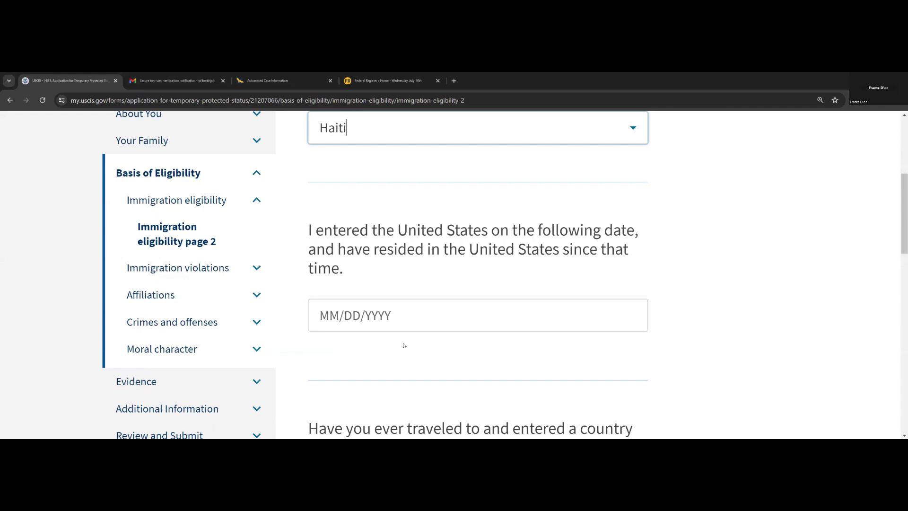
scroll(357, 322, "down", 3)
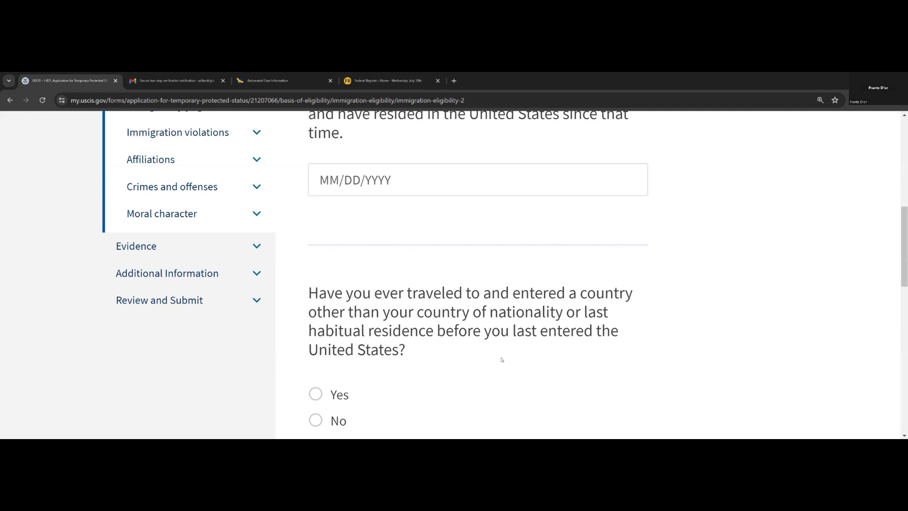
scroll(319, 307, "down", 2)
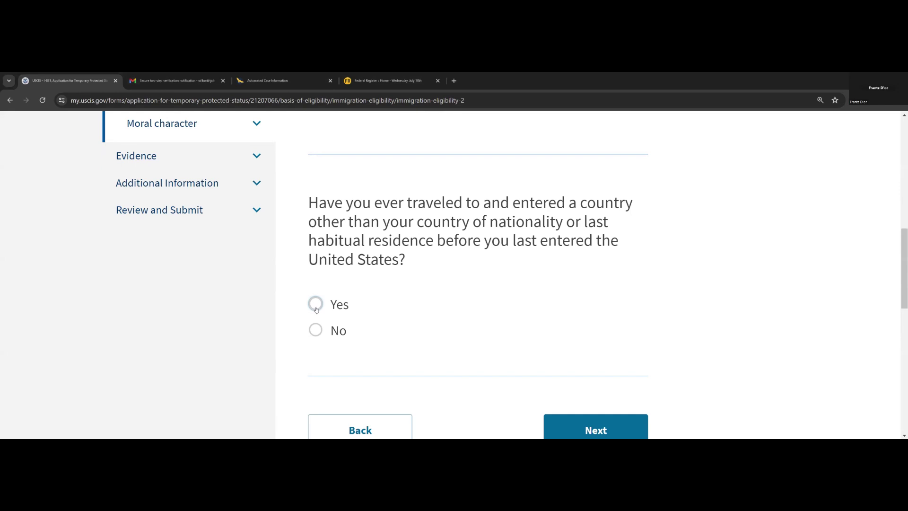
left_click(316, 305)
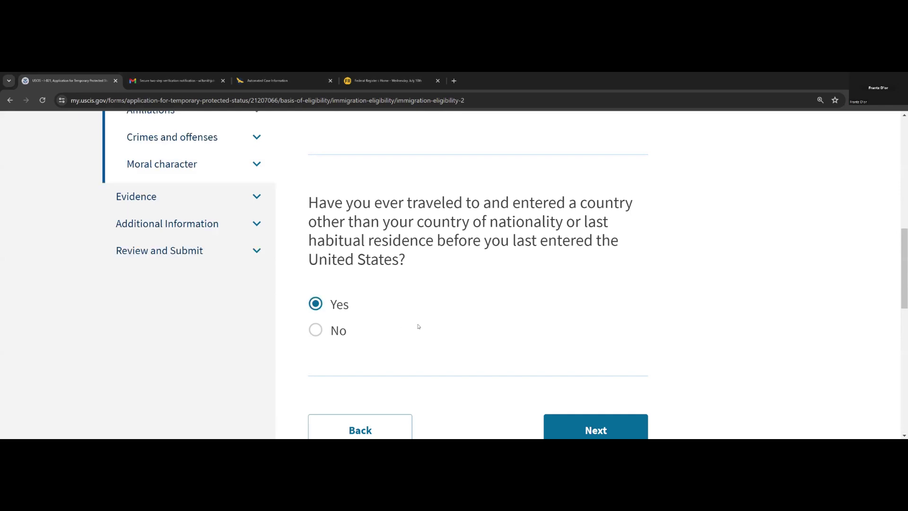
scroll(419, 325, "down", 2)
left_click(595, 350)
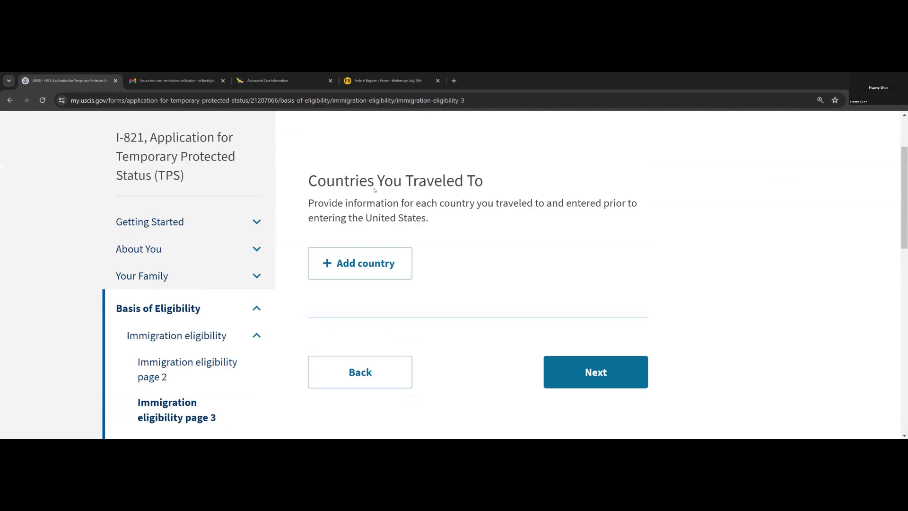
- Start a traveled-to country entry, look over its country, date and status fields, then cancel it
left_click(350, 273)
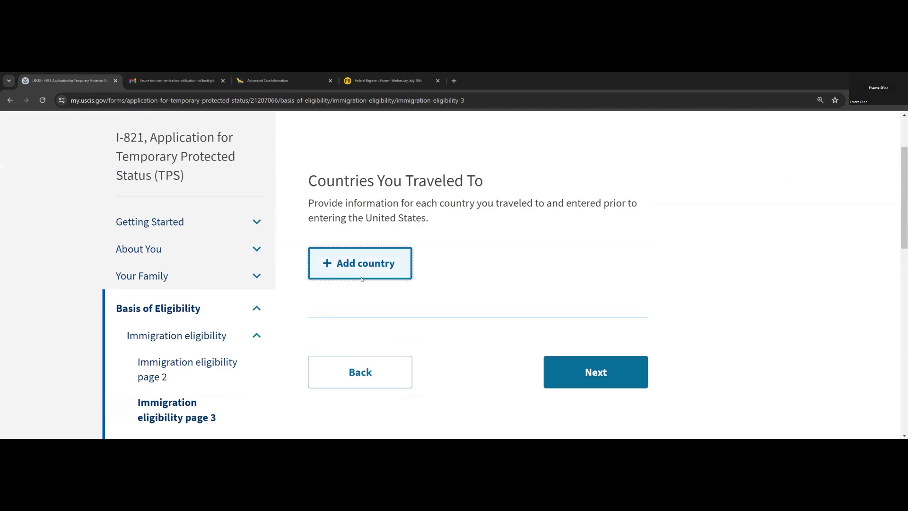
left_click(436, 203)
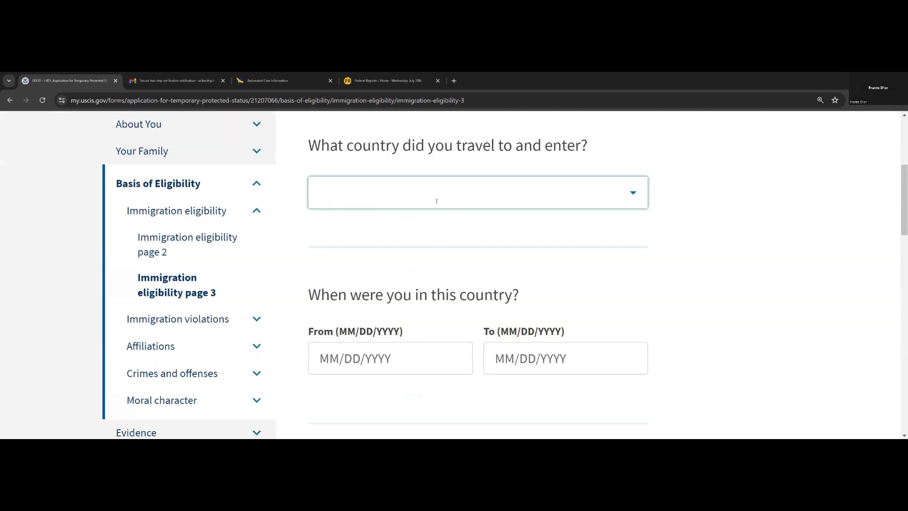
left_click(419, 199)
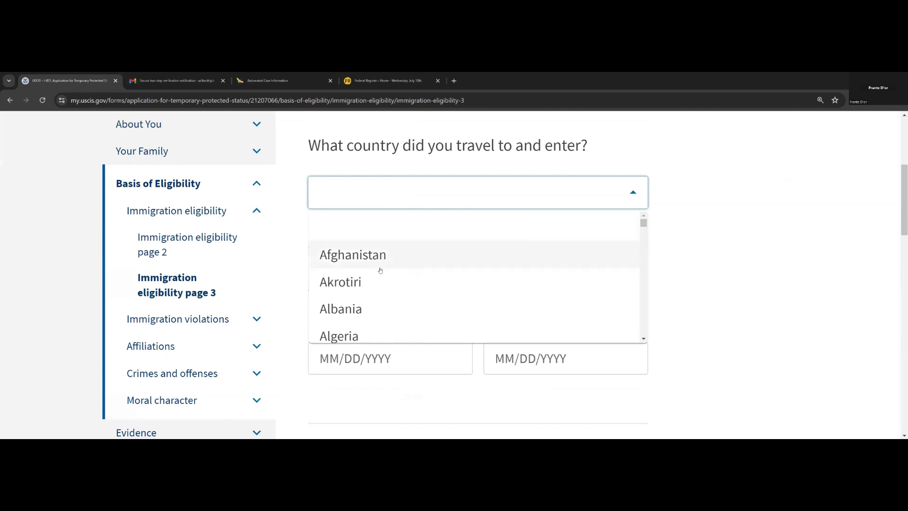
left_click(304, 276)
left_click(366, 354)
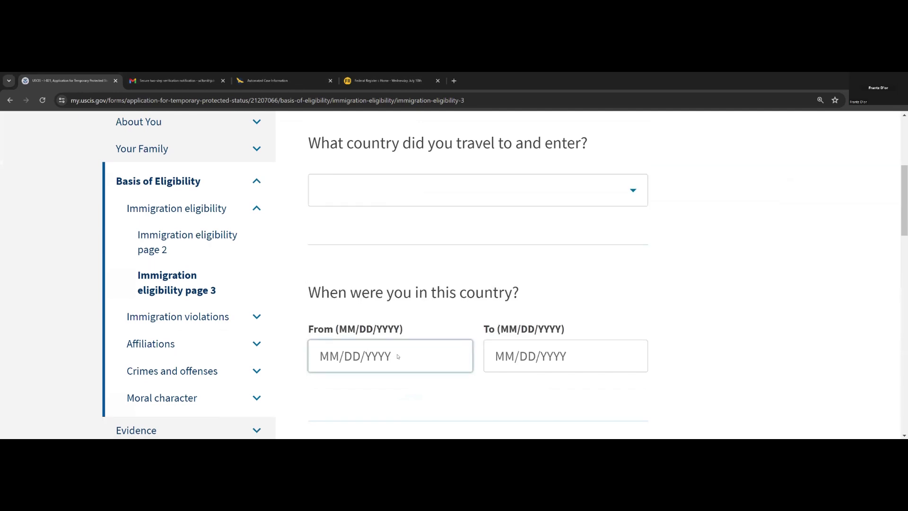
scroll(402, 350, "down", 3)
left_click(405, 342)
scroll(379, 321, "down", 1)
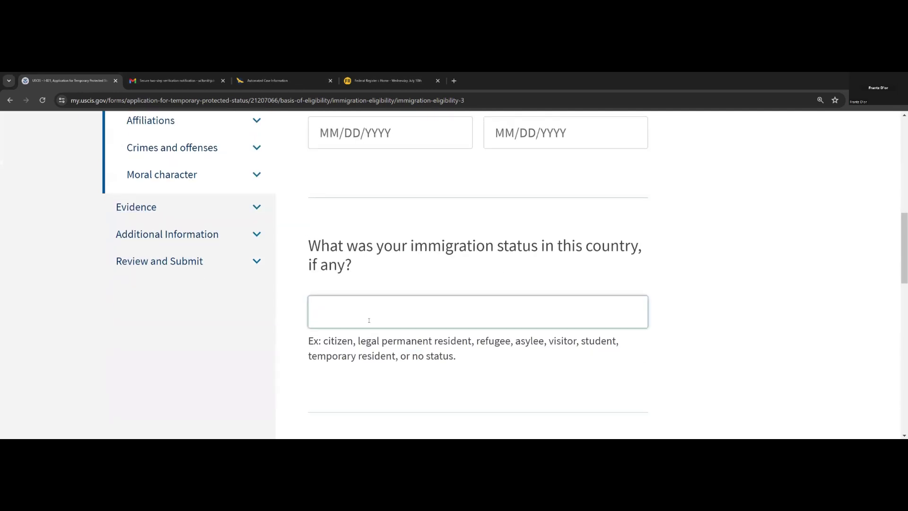
scroll(369, 320, "down", 1)
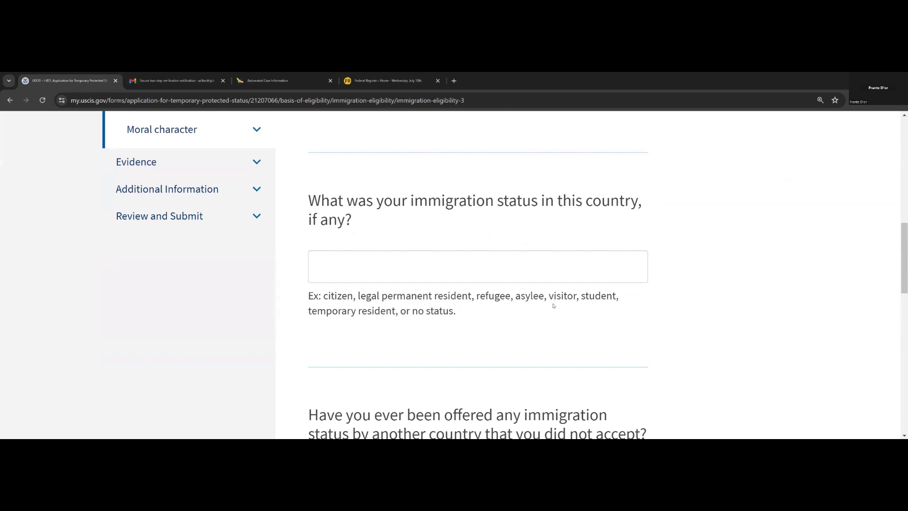
scroll(416, 329, "down", 3)
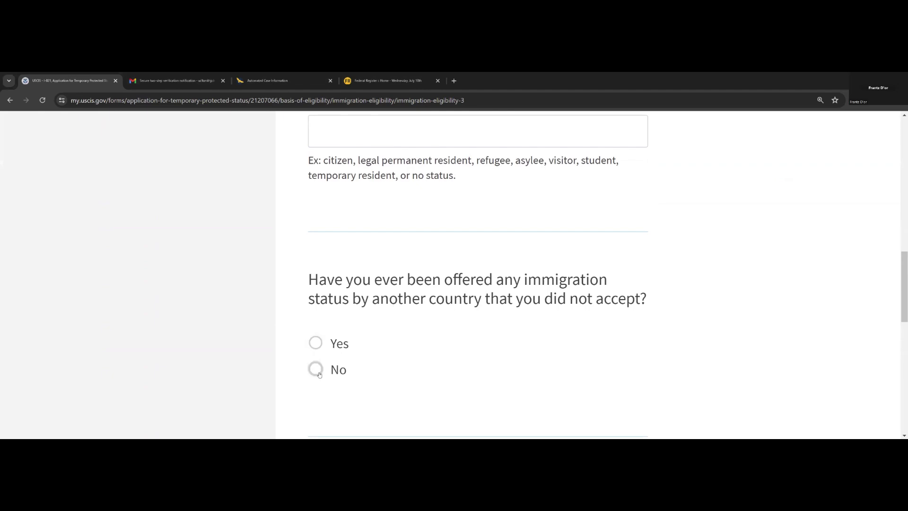
scroll(360, 365, "down", 3)
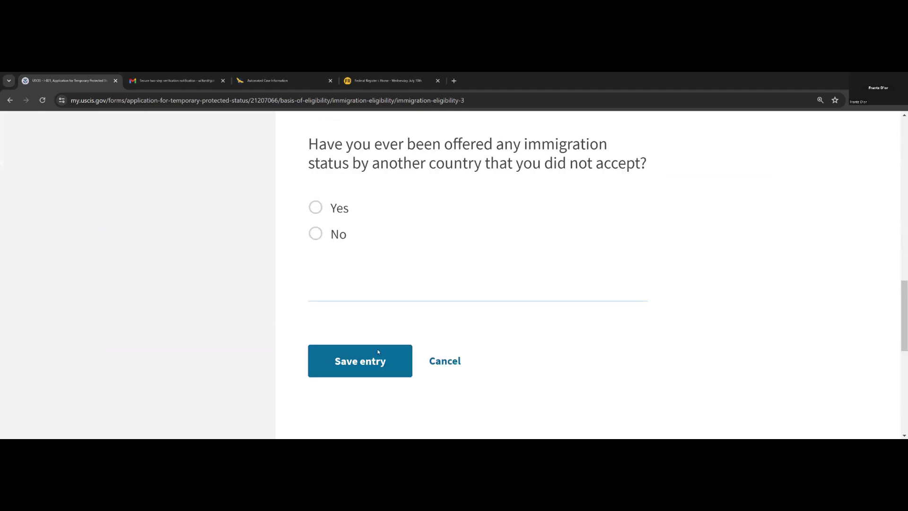
left_click(441, 363)
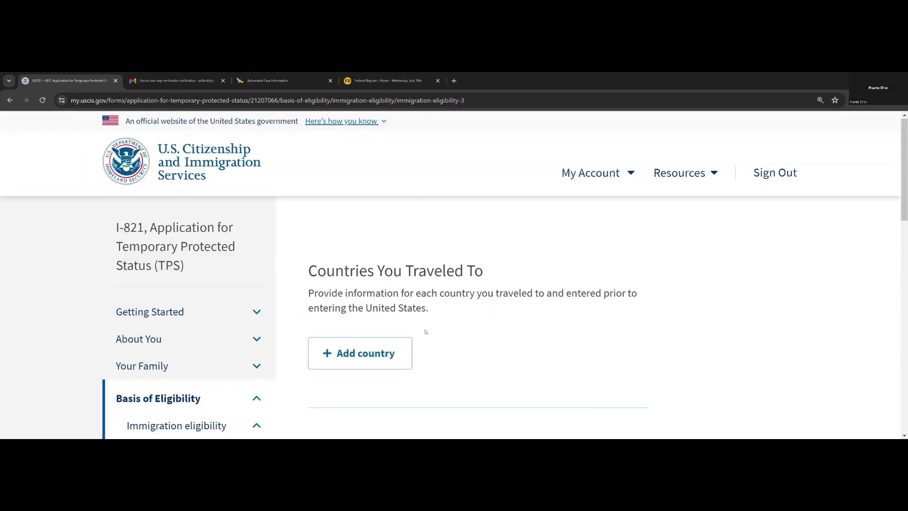
- Go back, change the prior-travel answer to No, and continue to Immigration violations
scroll(401, 312, "down", 4)
left_click(364, 294)
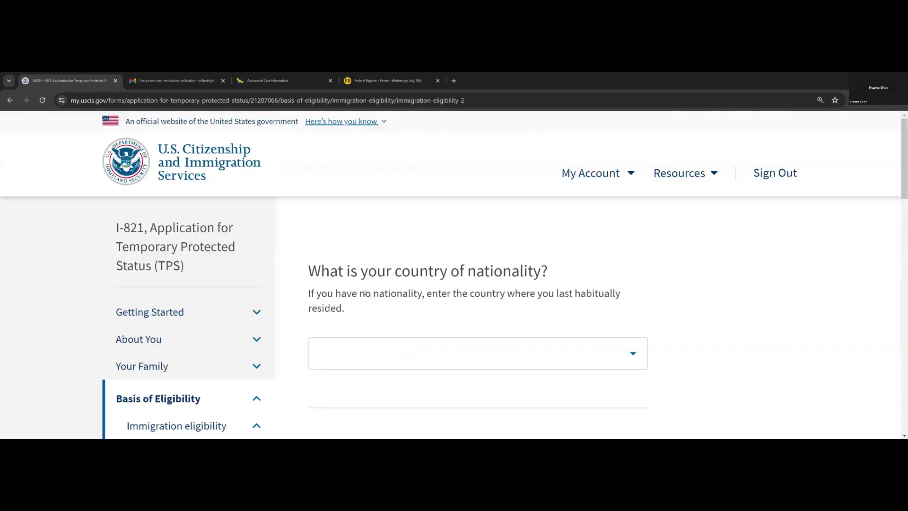
scroll(410, 331, "down", 10)
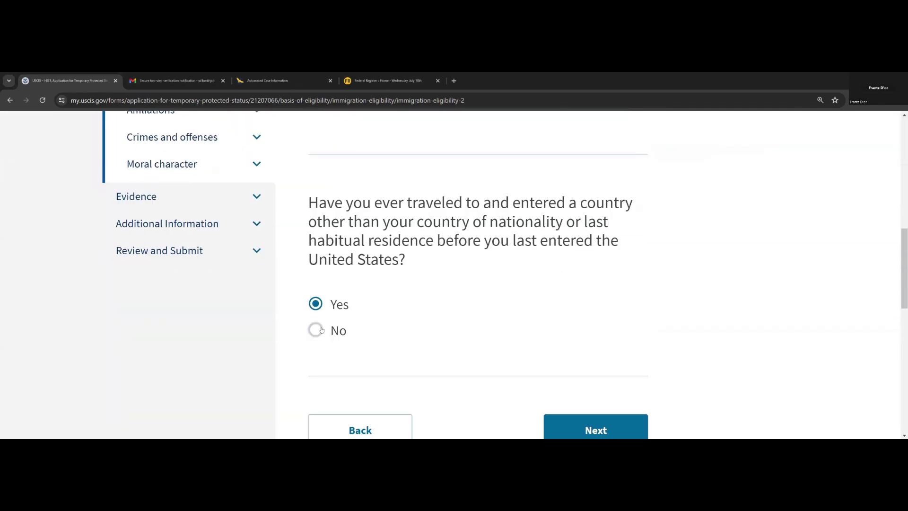
left_click(331, 330)
scroll(586, 293, "down", 3)
left_click(579, 295)
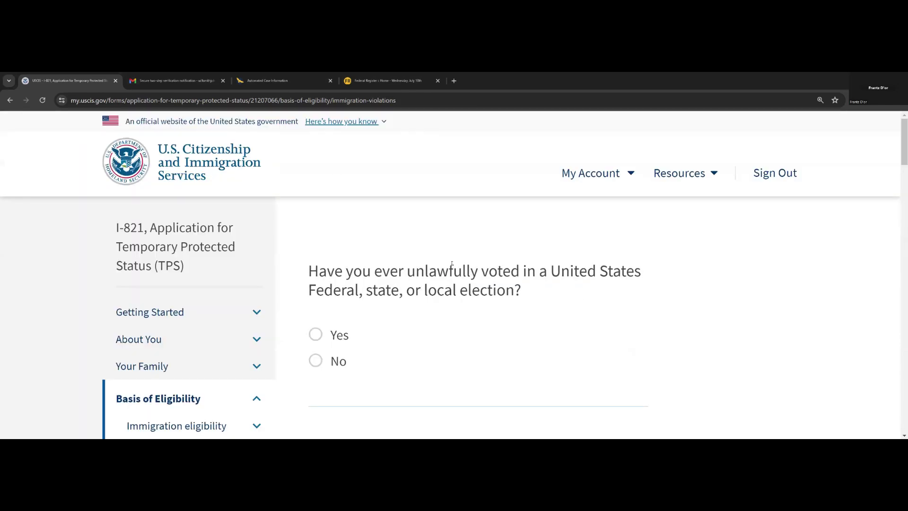
- Answer No to the unlawful voting question on Immigration violations page 1 and go to page 2
scroll(451, 264, "down", 2)
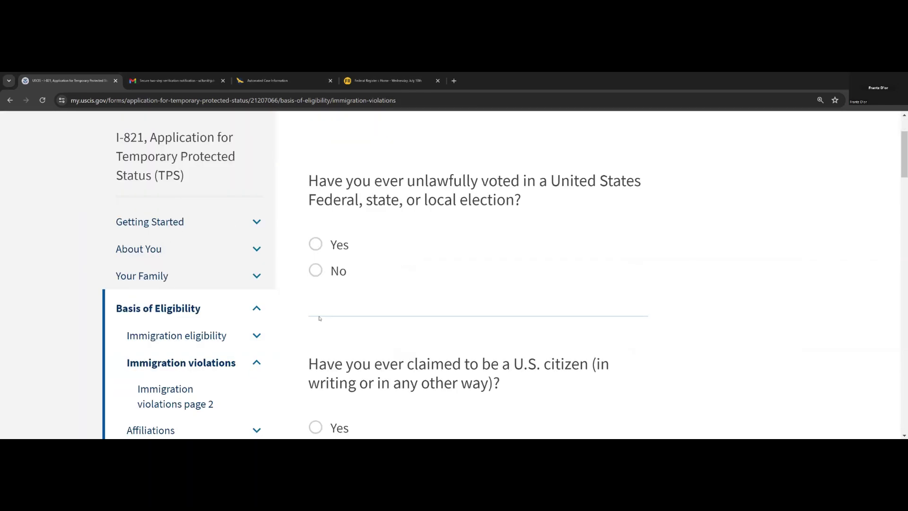
left_click(315, 270)
scroll(359, 341, "up", 2)
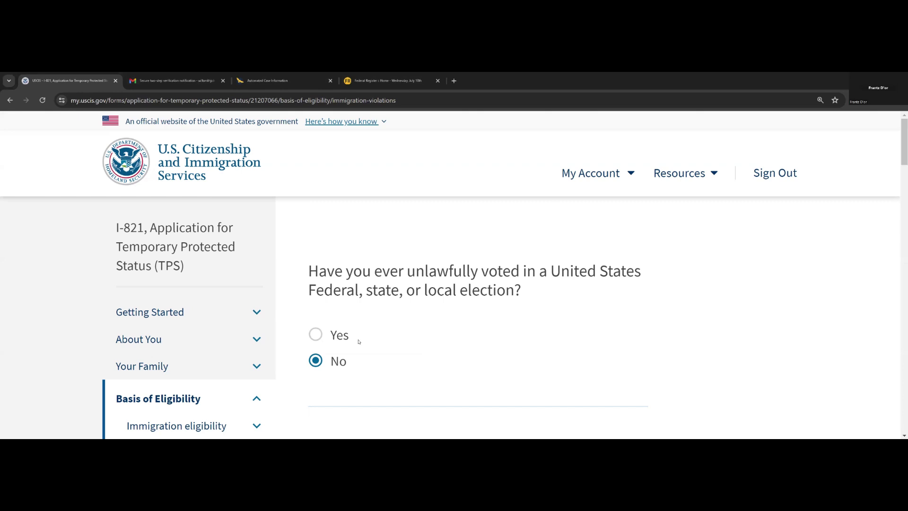
scroll(331, 322, "down", 2)
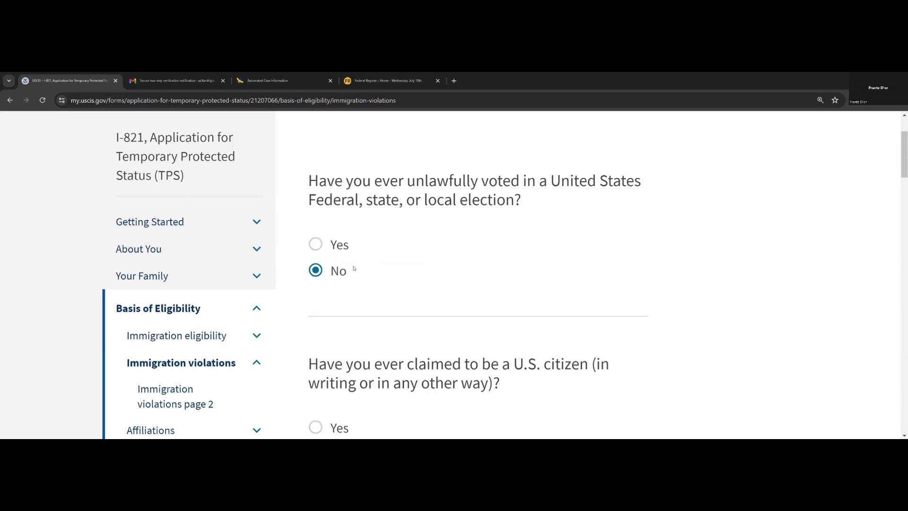
scroll(326, 294, "down", 10)
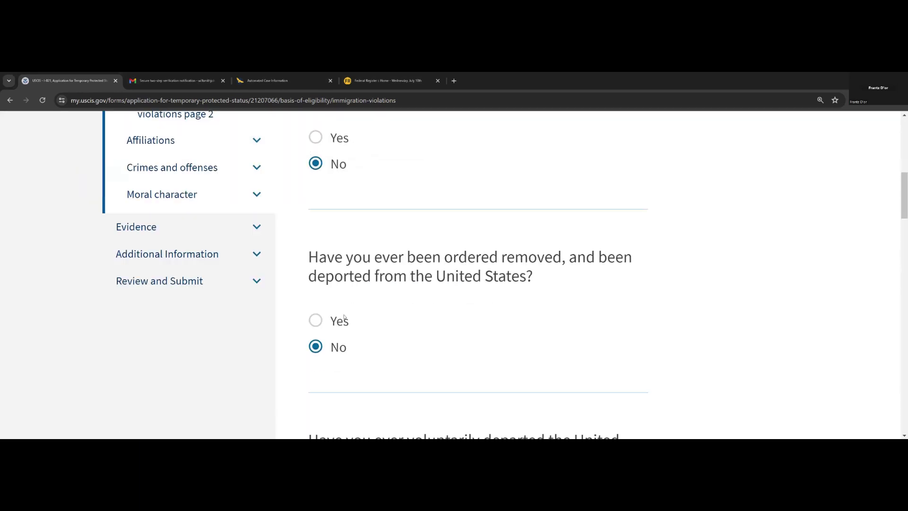
scroll(389, 310, "down", 12)
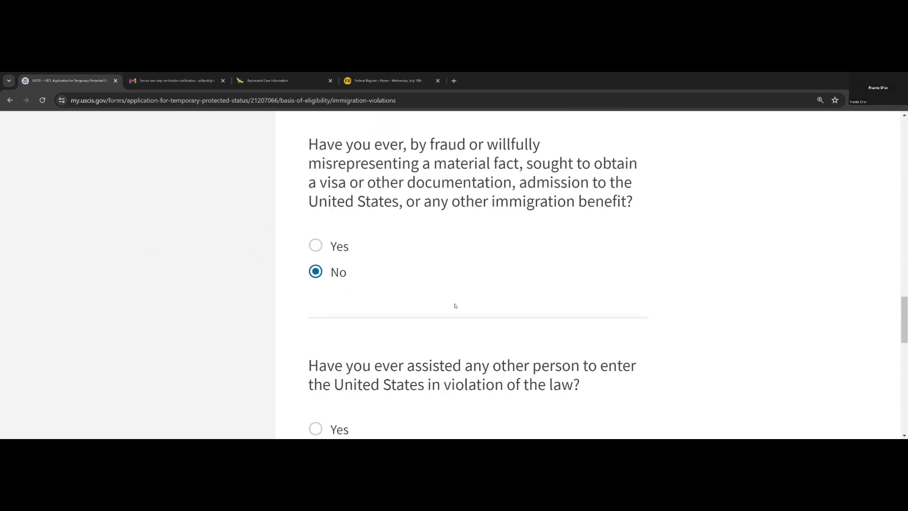
scroll(454, 303, "down", 5)
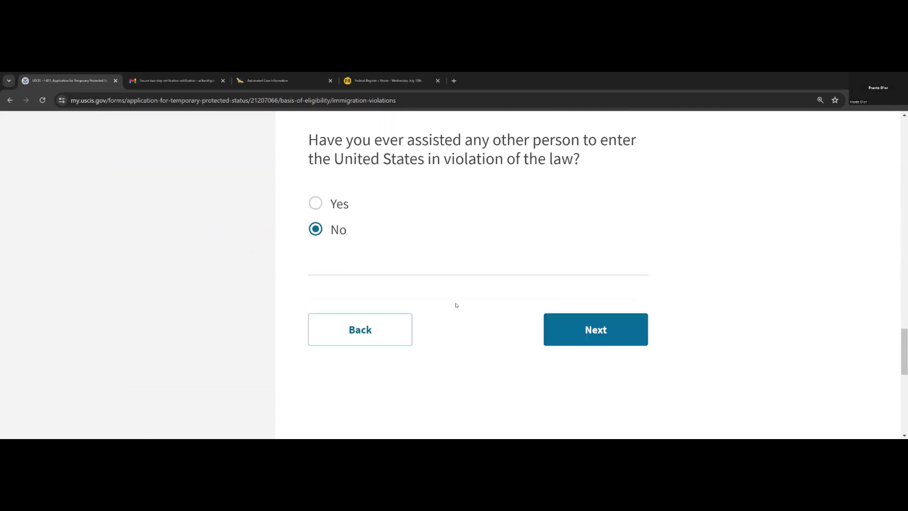
left_click(583, 332)
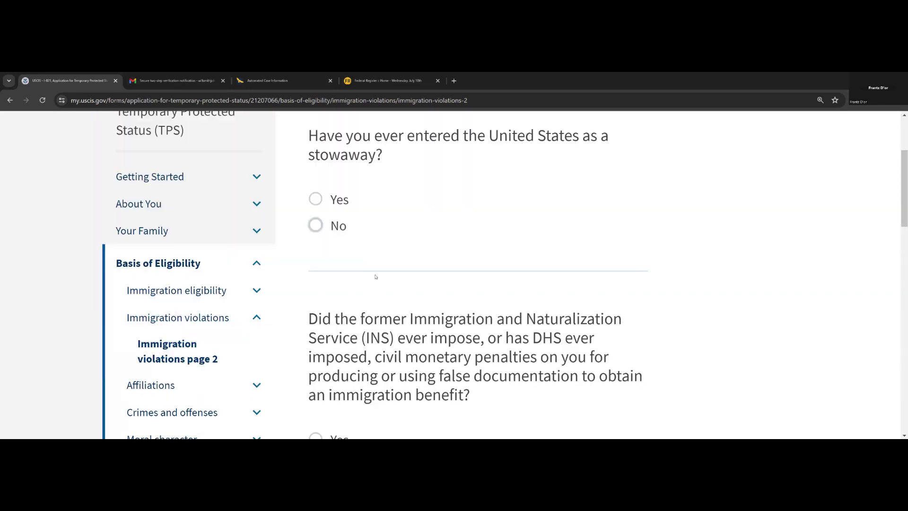
- Answer No to the section 274C question on page 2 and proceed to Affiliations
scroll(316, 284, "down", 4)
scroll(382, 286, "down", 5)
left_click(352, 297)
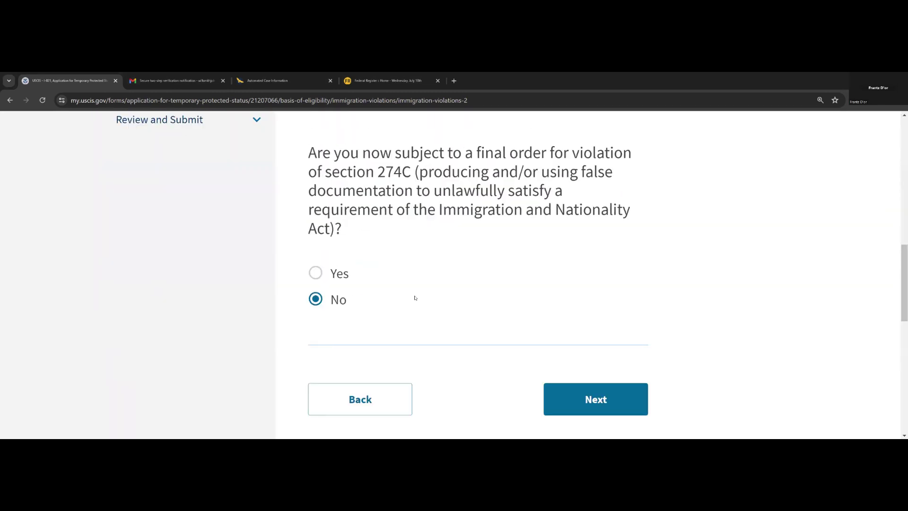
scroll(413, 298, "down", 3)
left_click(564, 277)
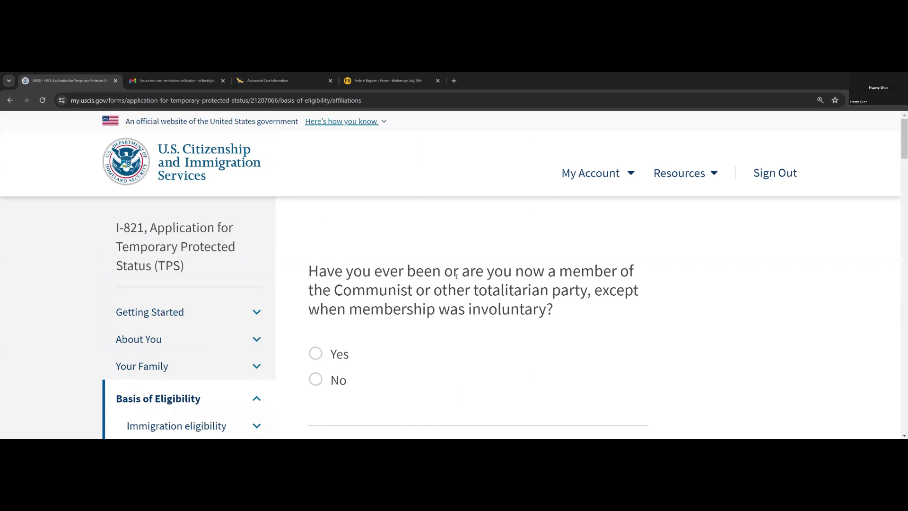
- Answer No on Affiliations page 1: Communist party, severe injury, terrorism, forced sexual contact, religious beliefs
scroll(456, 275, "down", 2)
scroll(424, 278, "down", 1)
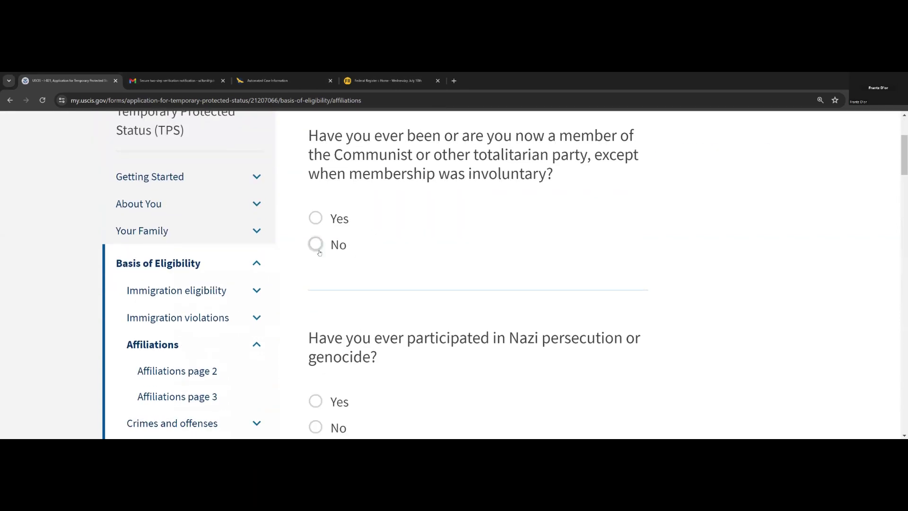
left_click(314, 243)
scroll(350, 294, "down", 3)
scroll(329, 284, "down", 4)
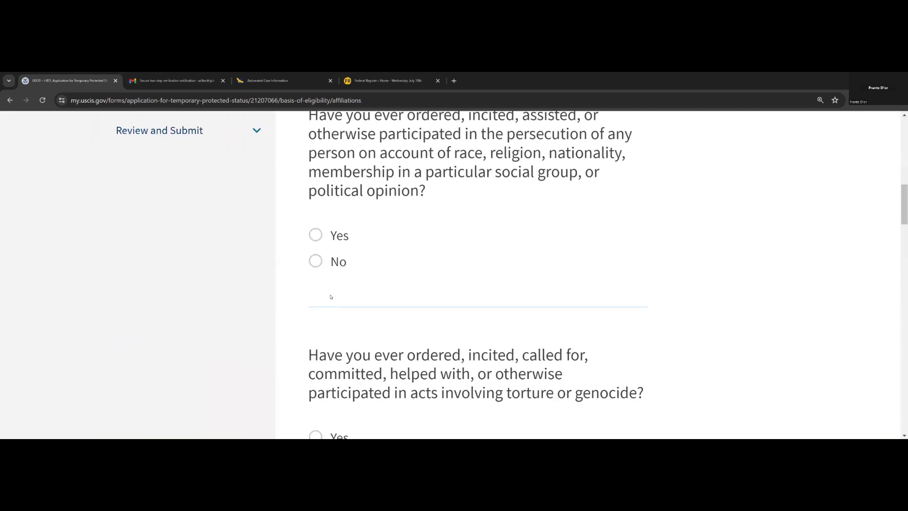
scroll(322, 284, "down", 3)
scroll(329, 292, "down", 5)
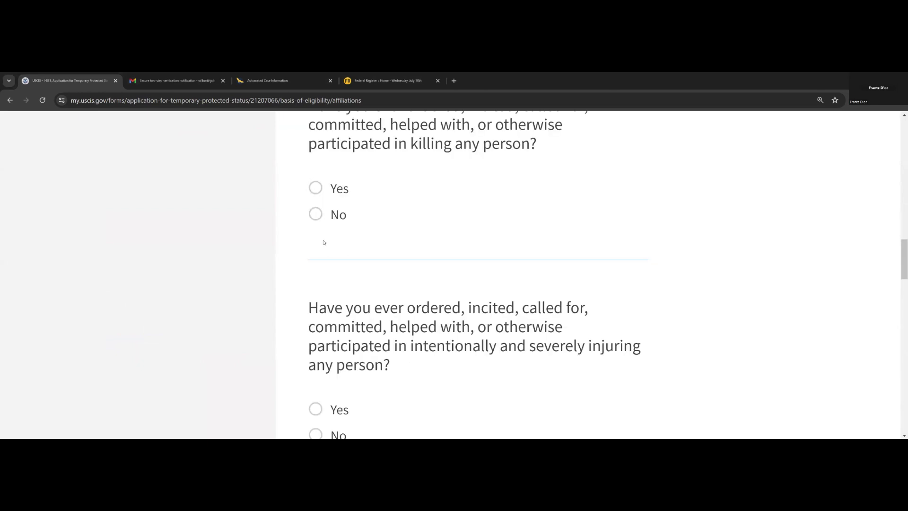
scroll(324, 232, "down", 4)
left_click(315, 254)
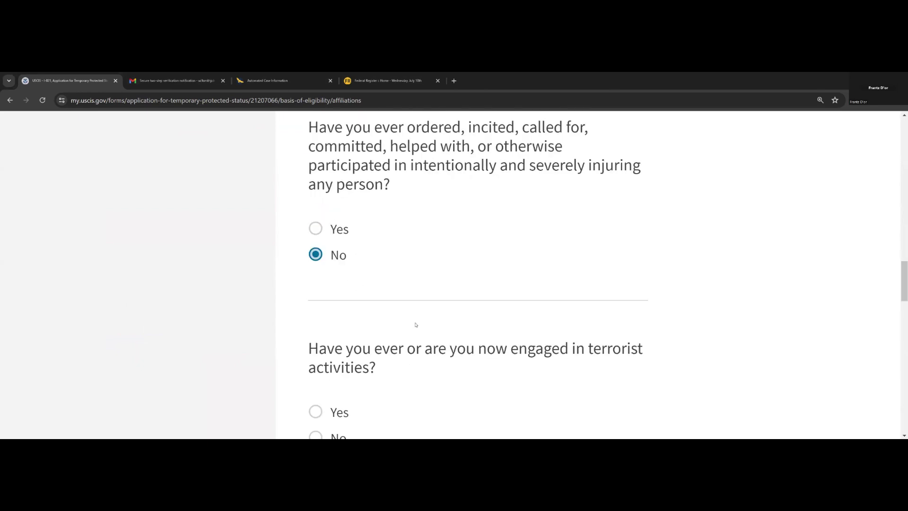
scroll(355, 310, "down", 4)
left_click(315, 256)
scroll(358, 296, "down", 4)
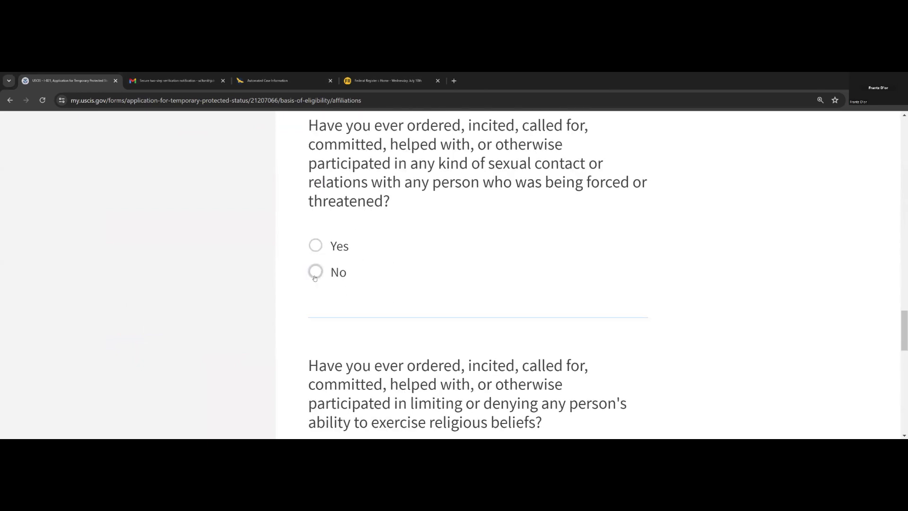
left_click(315, 269)
scroll(398, 294, "down", 3)
left_click(315, 312)
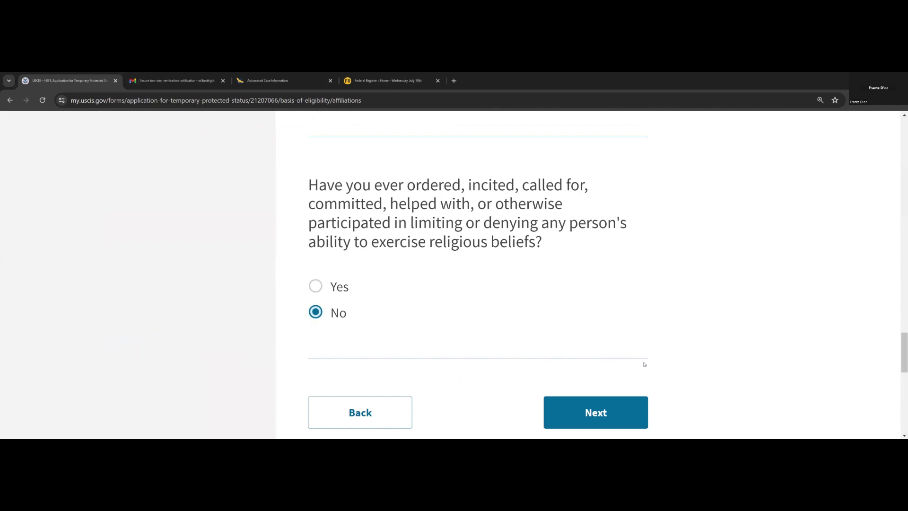
scroll(577, 279, "down", 3)
left_click(577, 279)
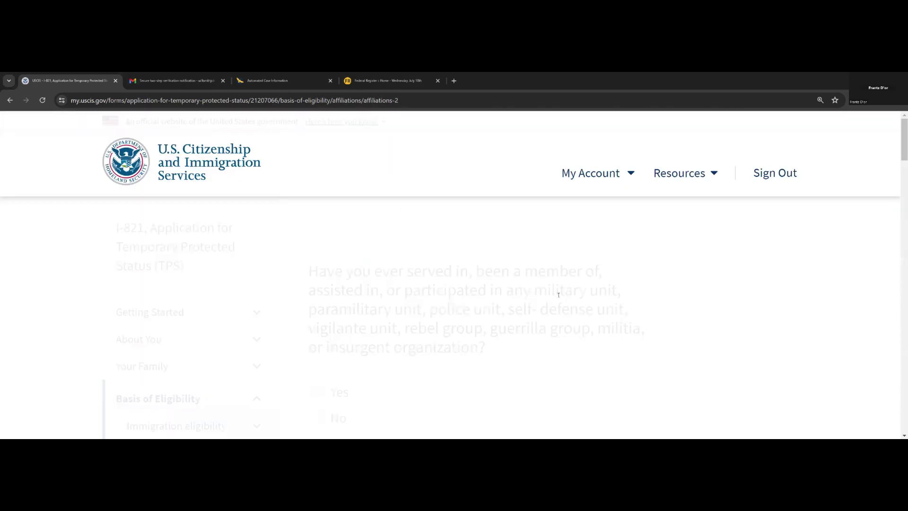
- Answer No on page 2: military unit, detention, armed group, weapons, under-15 recruiting, religious freedom
scroll(562, 288, "down", 4)
left_click(315, 237)
scroll(333, 262, "down", 4)
left_click(316, 258)
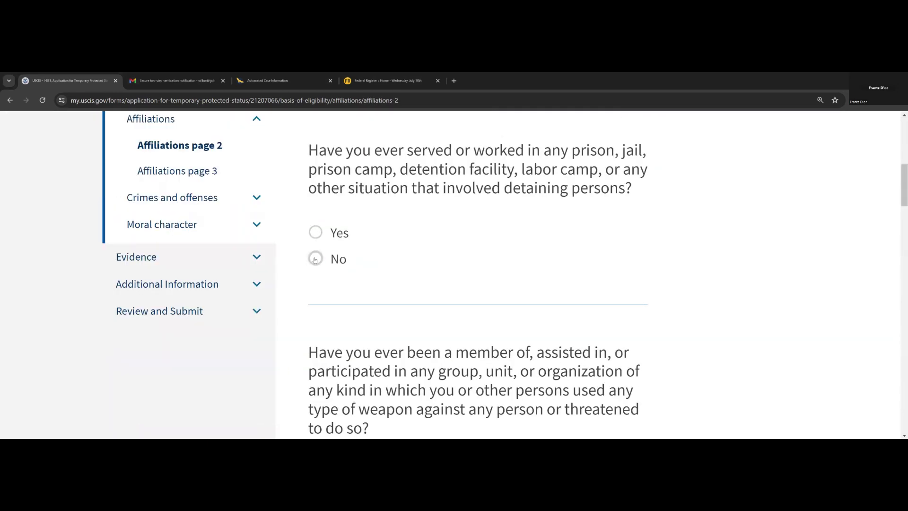
scroll(316, 258, "down", 3)
left_click(315, 273)
scroll(323, 274, "down", 4)
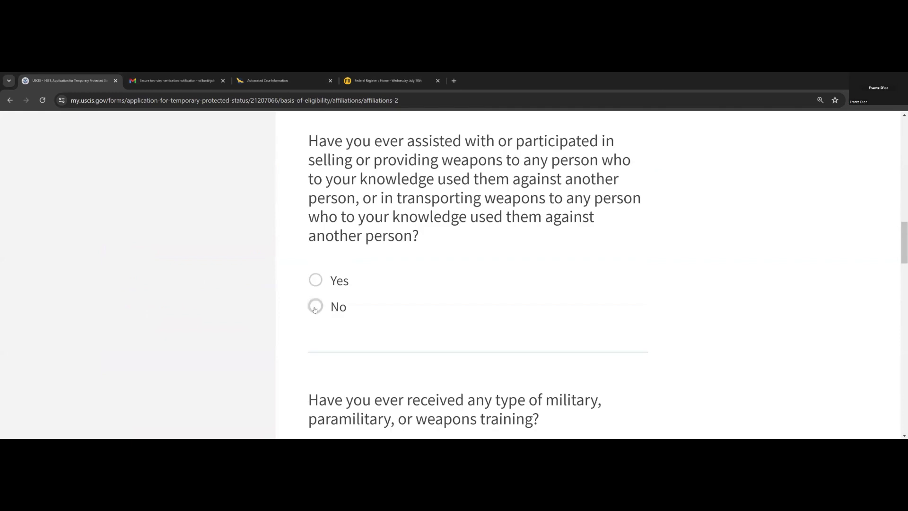
left_click(315, 306)
scroll(325, 290, "down", 4)
left_click(316, 263)
scroll(324, 275, "down", 4)
left_click(316, 240)
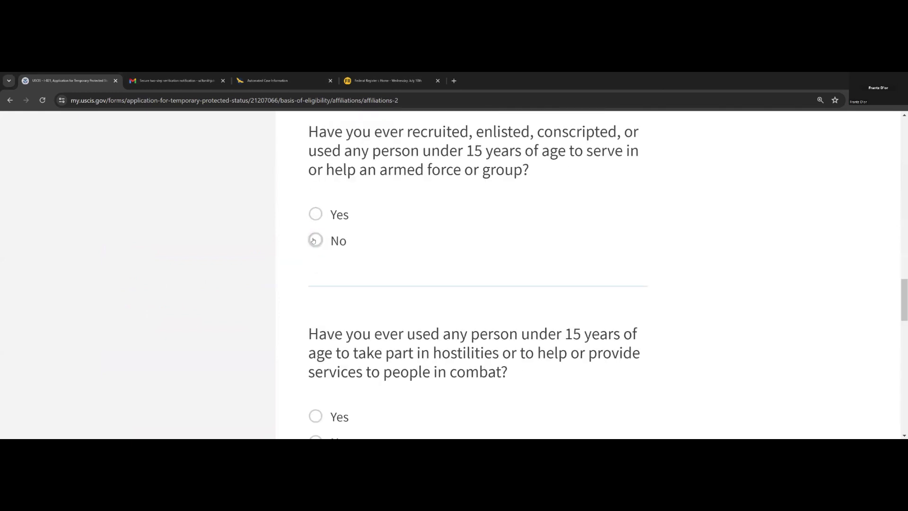
scroll(321, 265, "down", 5)
scroll(320, 184, "down", 4)
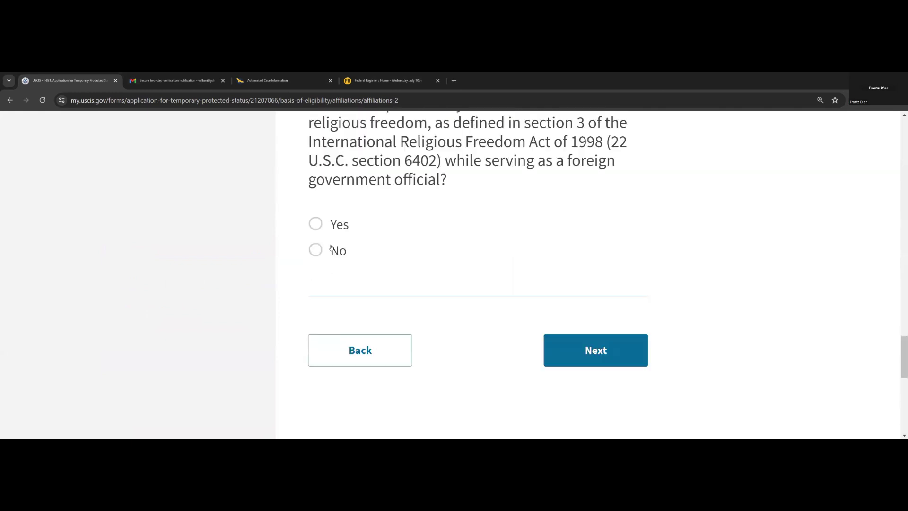
left_click(315, 249)
left_click(563, 349)
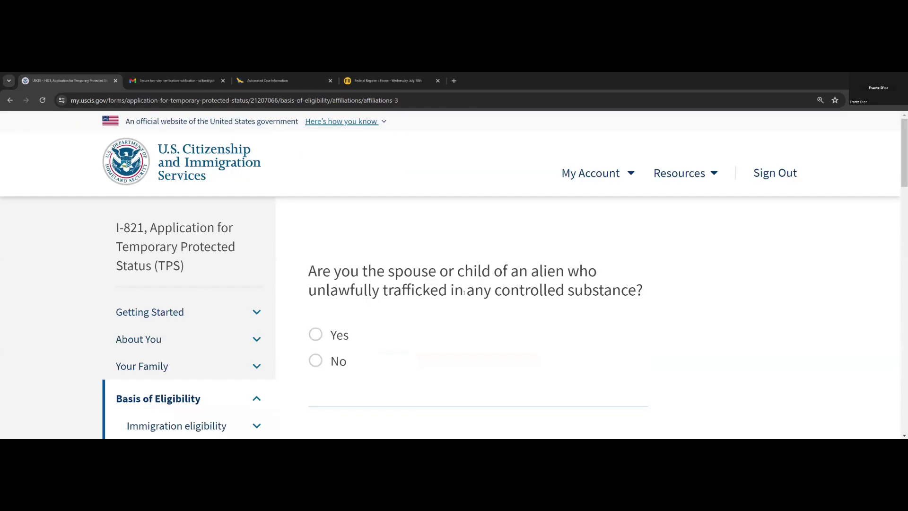
- Answer No to the four trafficking questions on page 3 and reach Crimes and offenses
left_click(315, 361)
scroll(331, 357, "down", 4)
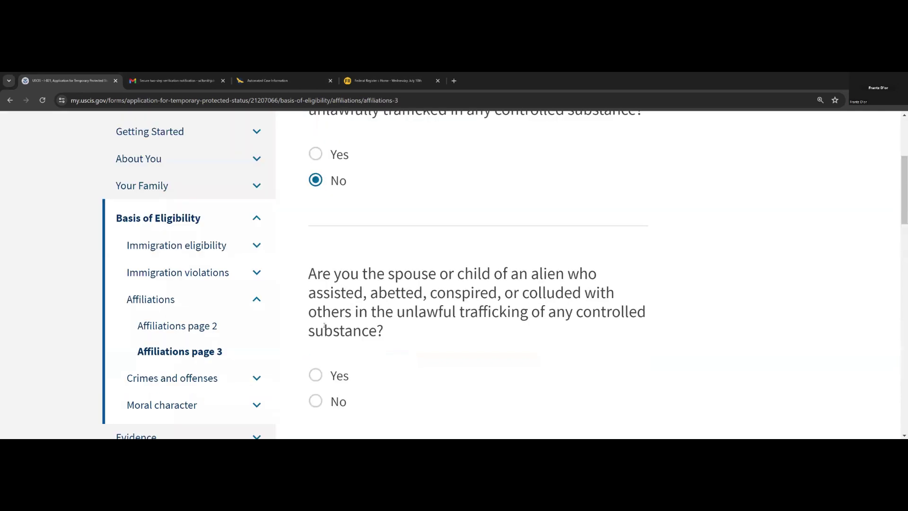
scroll(332, 357, "down", 6)
left_click(317, 135)
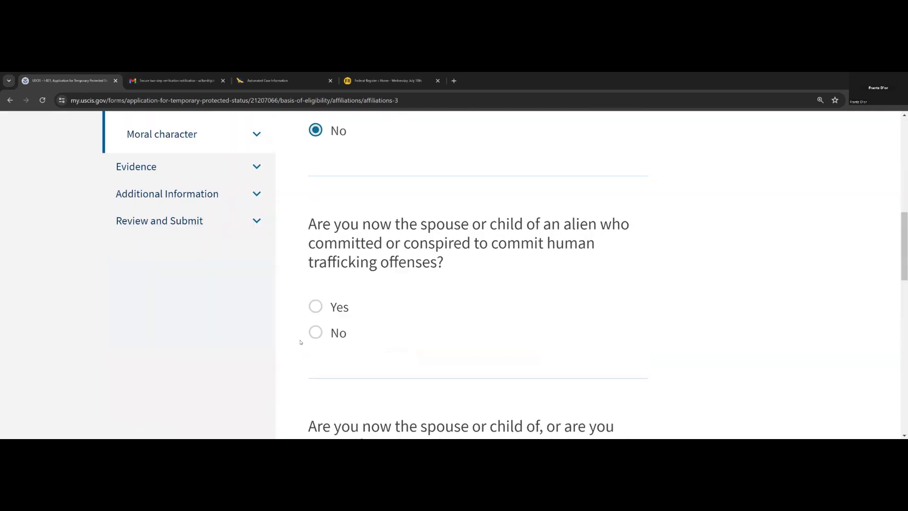
left_click(316, 333)
scroll(315, 334, "down", 4)
left_click(316, 373)
scroll(338, 325, "down", 5)
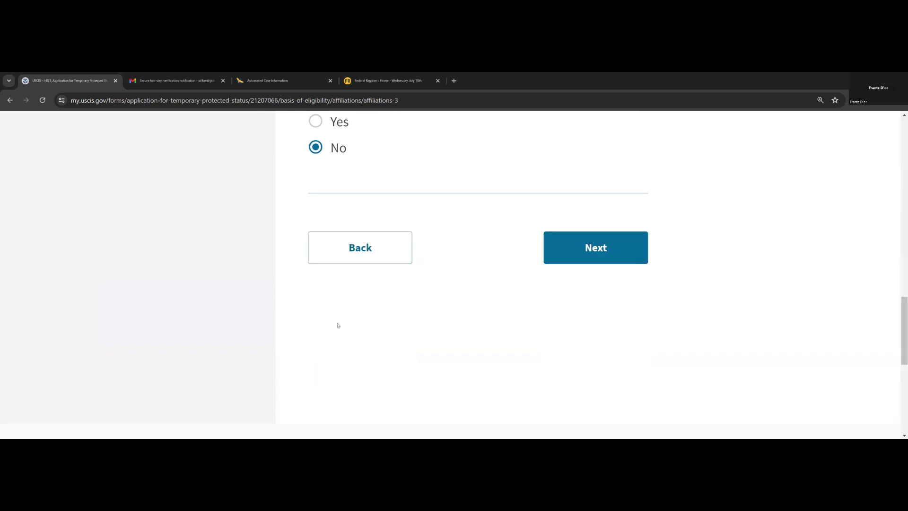
left_click(598, 248)
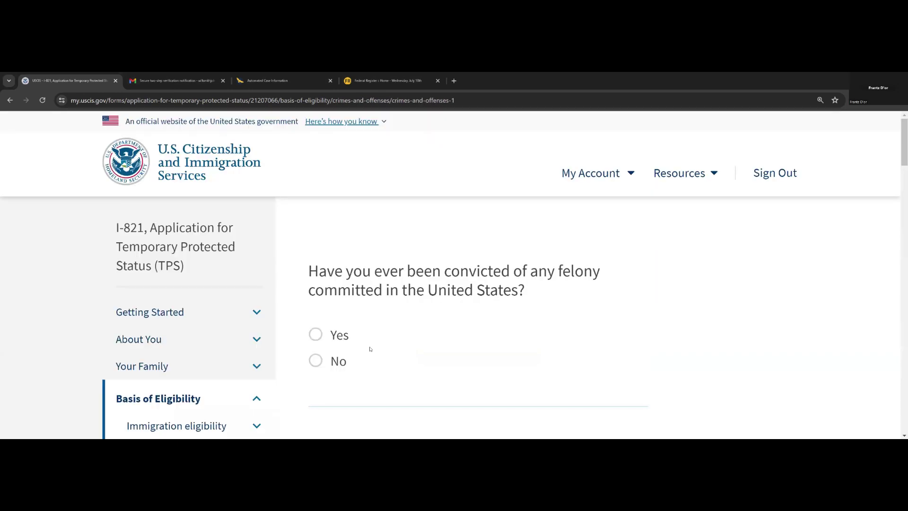
- Answer No on page 1 to felony, misdemeanor, serious crime, controlled-substance and five-year sentence questions
left_click(326, 371)
scroll(331, 369, "down", 4)
left_click(316, 363)
scroll(317, 365, "down", 4)
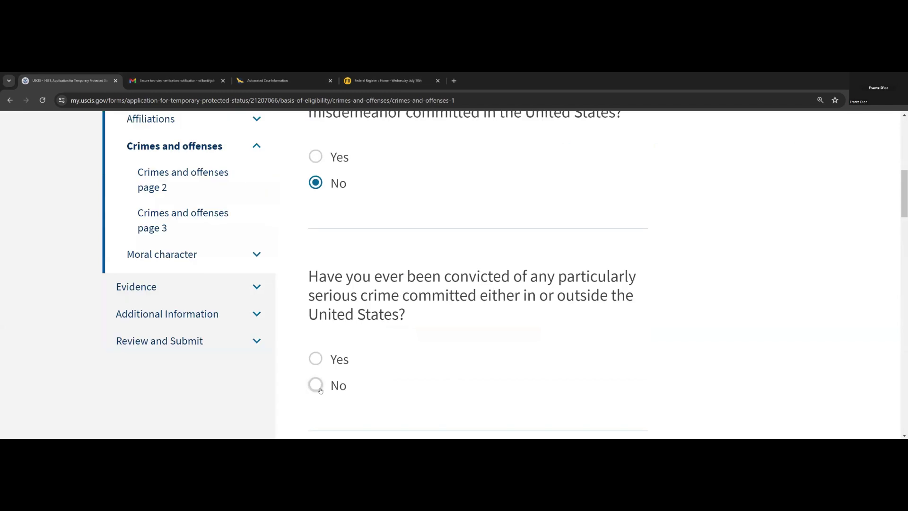
left_click(315, 385)
scroll(318, 379, "down", 4)
left_click(315, 379)
scroll(321, 362, "down", 5)
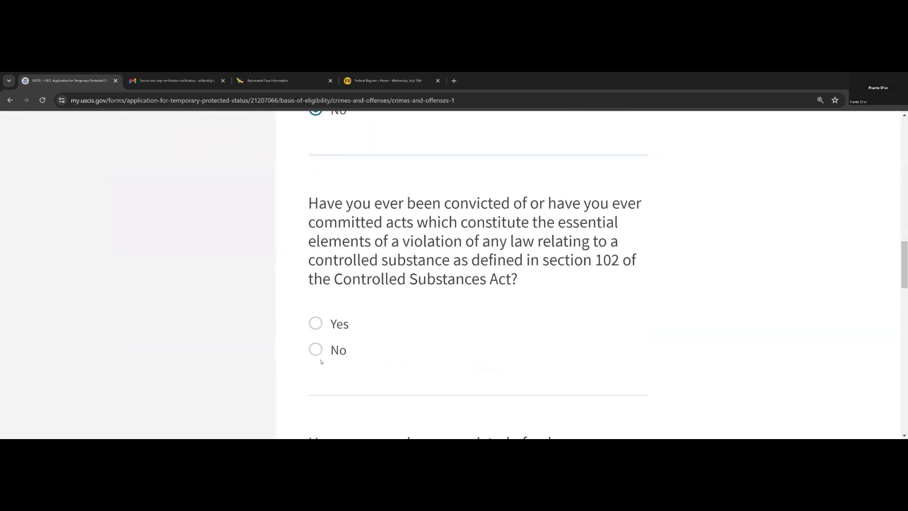
left_click(315, 350)
scroll(377, 348, "down", 5)
left_click(315, 362)
scroll(366, 362, "down", 4)
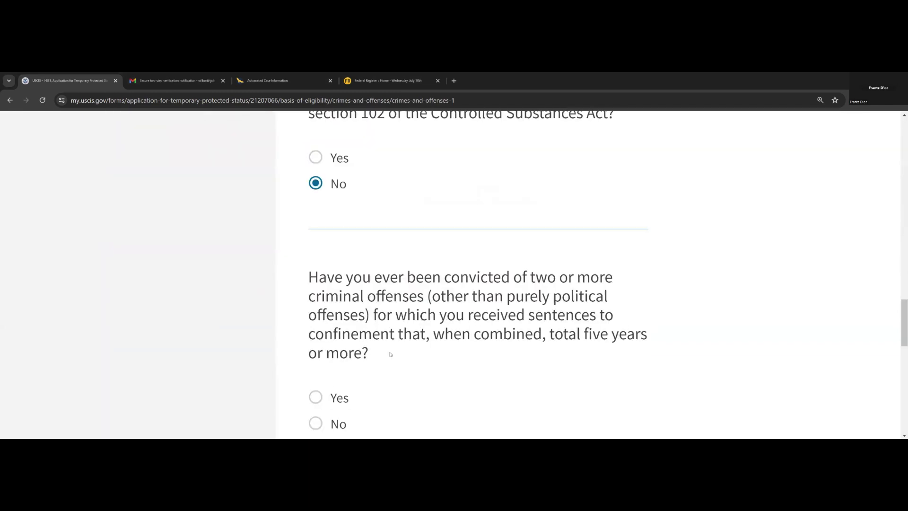
scroll(390, 354, "down", 4)
left_click(348, 253)
left_click(597, 353)
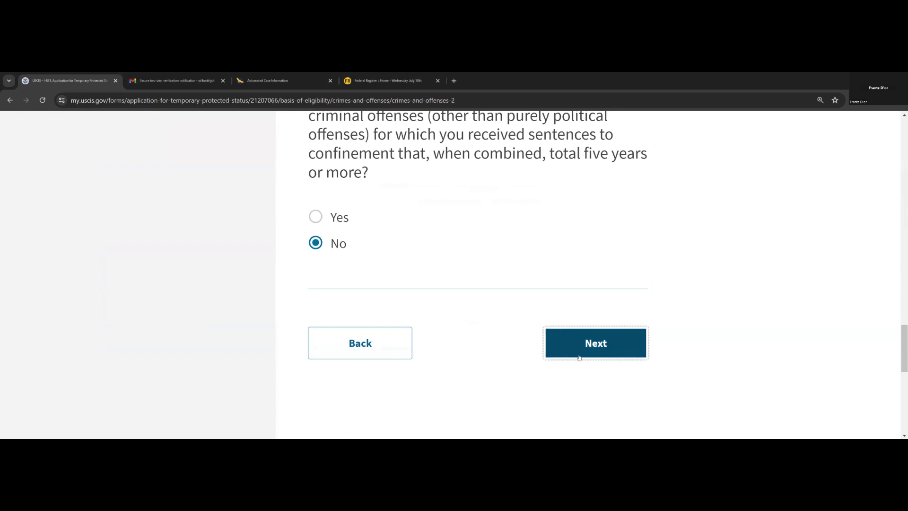
- Answer No on page 2 to conviction, pardon, immunity and serious nonpolitical crime questions
scroll(331, 291, "down", 1)
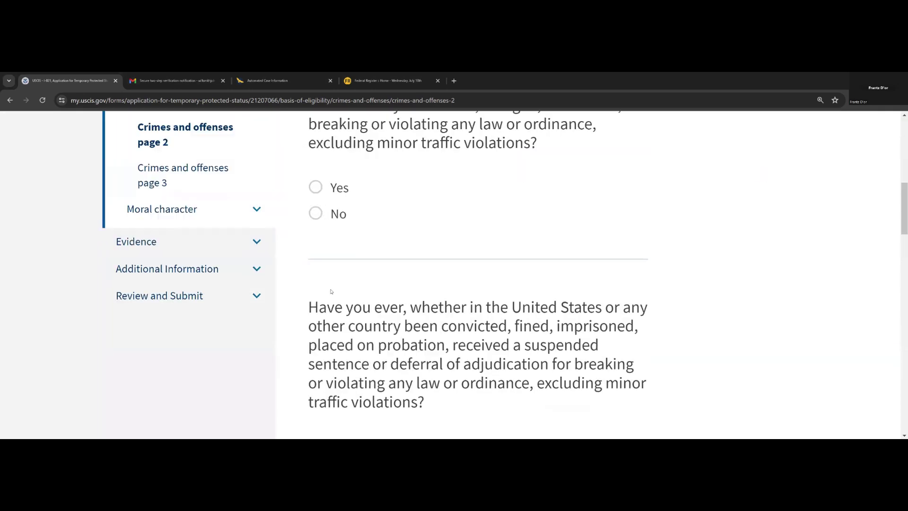
left_click(315, 213)
scroll(331, 277, "down", 5)
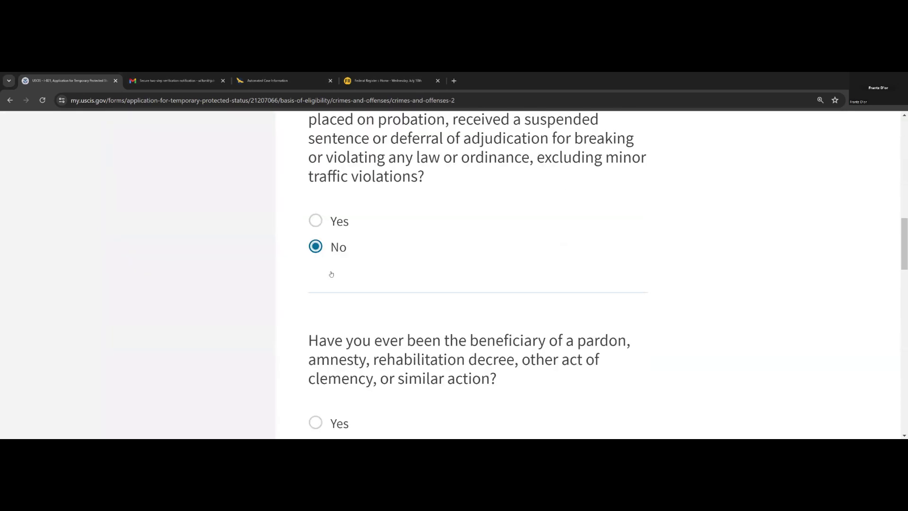
scroll(331, 274, "down", 4)
left_click(315, 266)
scroll(349, 290, "down", 5)
left_click(316, 242)
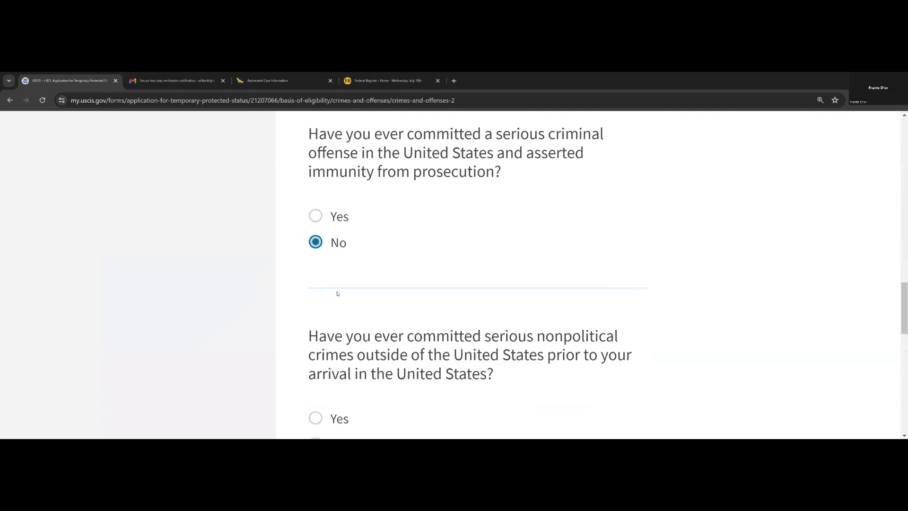
scroll(337, 294, "down", 5)
left_click(314, 221)
left_click(595, 320)
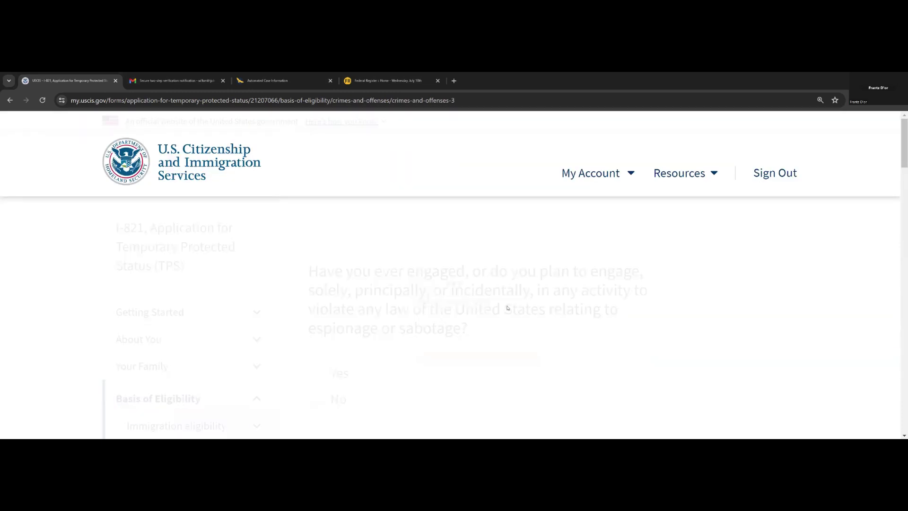
- Answer No on page 3 to espionage, export-control, unlawful activity, foreign policy and security-danger questions
left_click(315, 217)
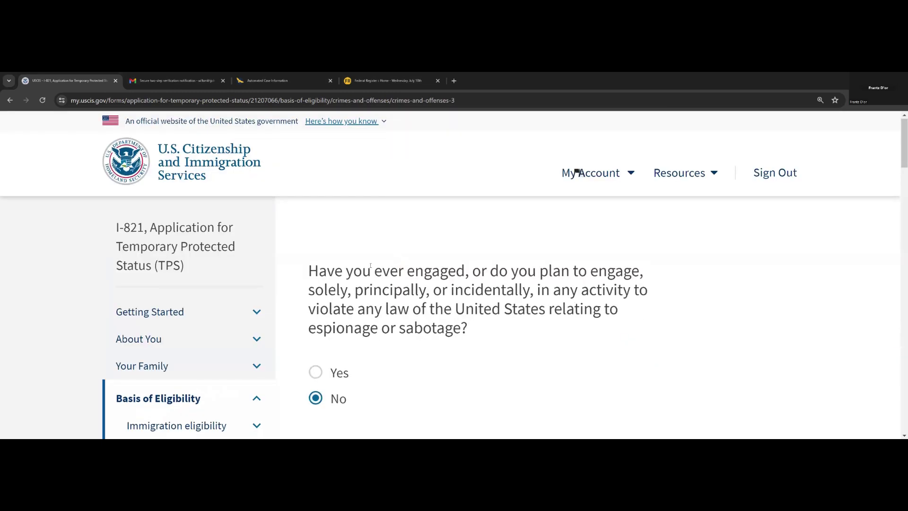
scroll(370, 266, "down", 8)
left_click(315, 231)
scroll(316, 236, "down", 4)
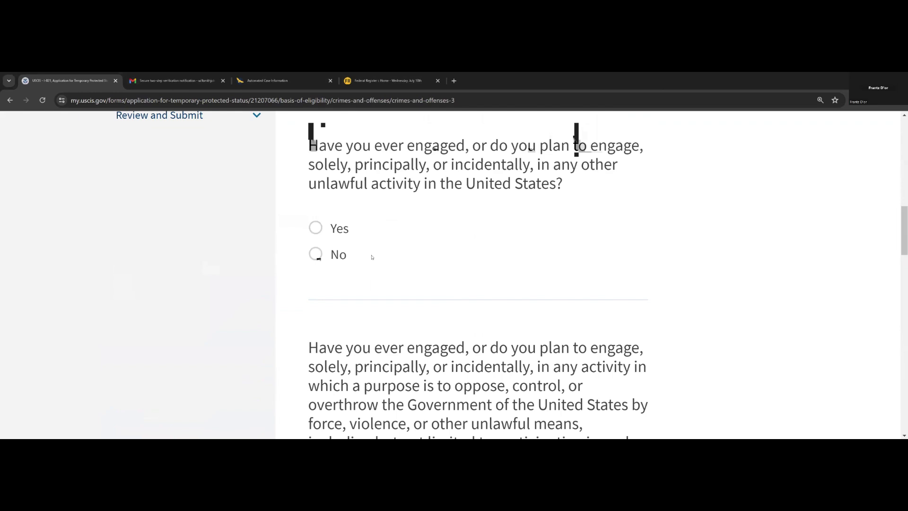
left_click(326, 254)
scroll(352, 284, "down", 7)
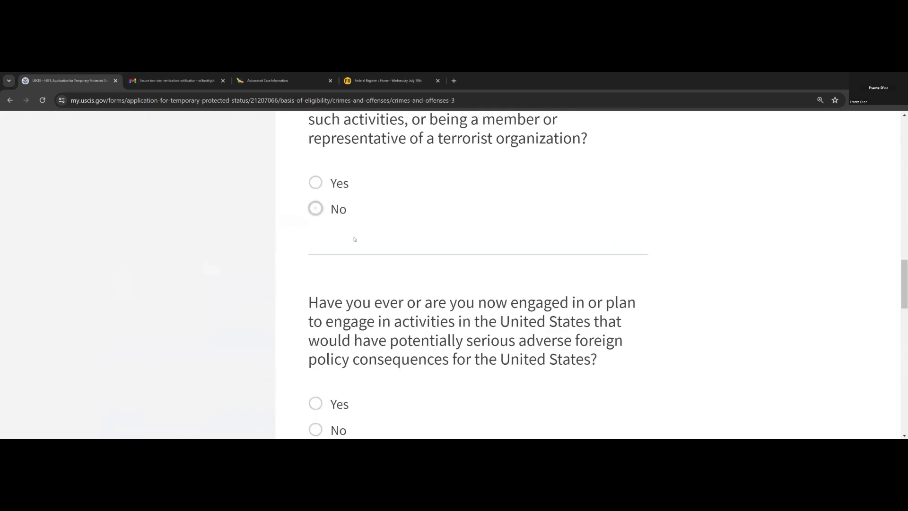
scroll(354, 239, "down", 5)
left_click(315, 203)
scroll(377, 251, "down", 5)
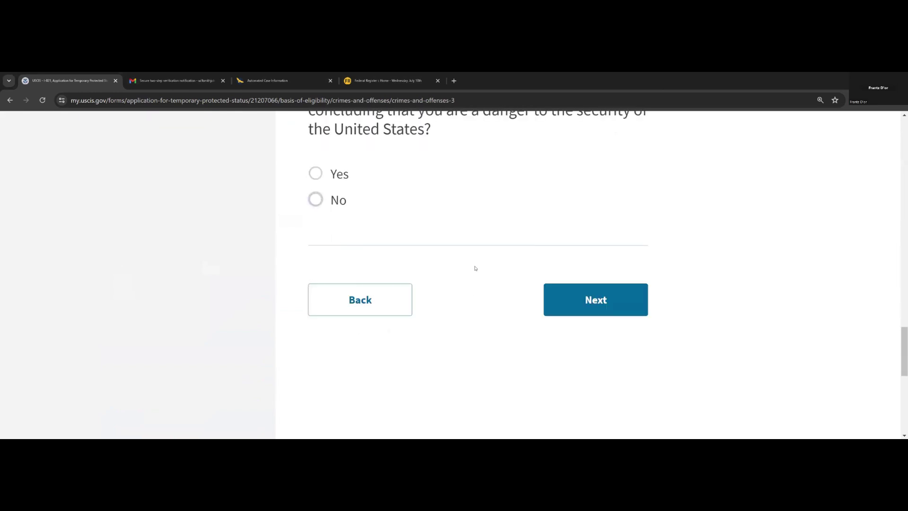
left_click(315, 199)
- On moral character page 1, answer No to drug trafficking, prostitution, commercial vice and drug abuse questions
left_click(566, 305)
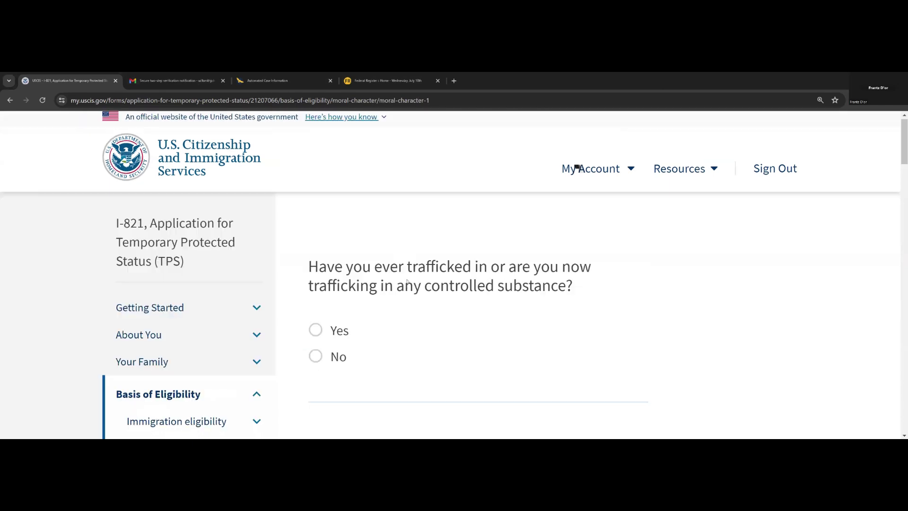
scroll(331, 279, "down", 2)
left_click(316, 269)
scroll(368, 284, "down", 6)
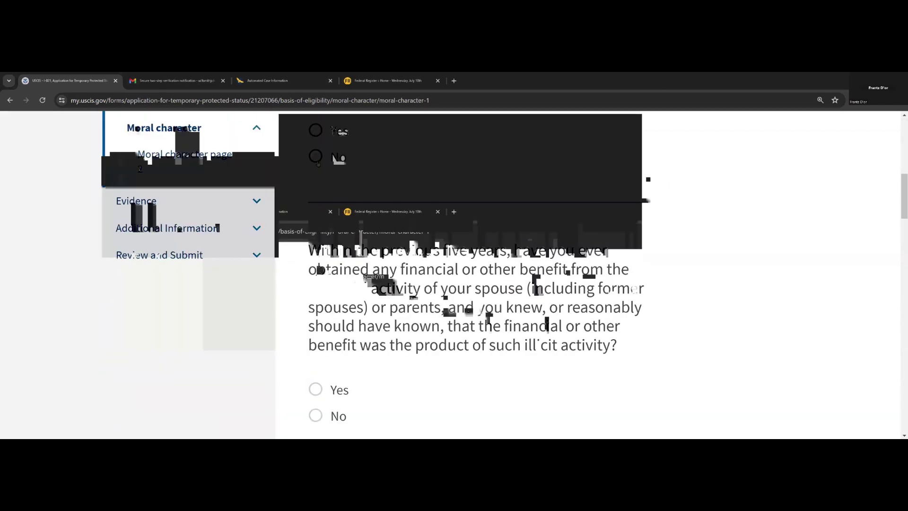
scroll(331, 275, "down", 3)
left_click(315, 279)
scroll(324, 279, "down", 5)
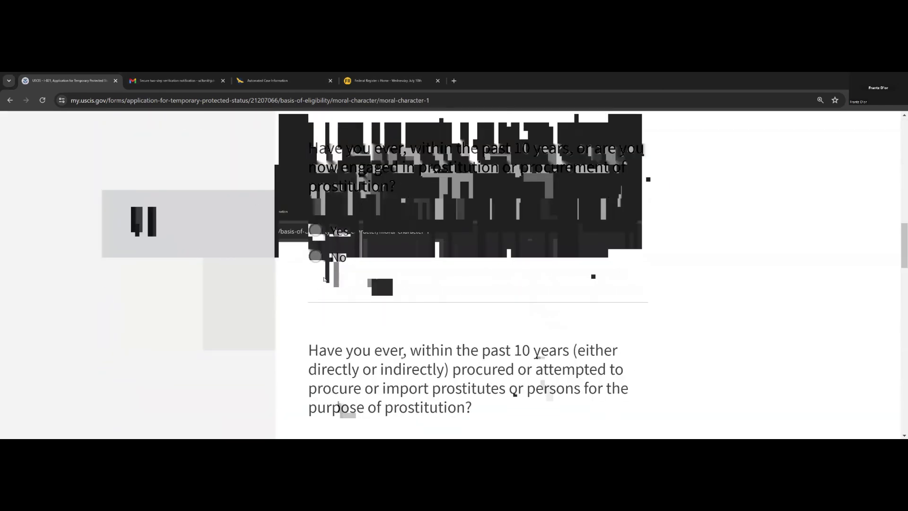
scroll(324, 284, "down", 3)
left_click(318, 302)
scroll(317, 283, "down", 4)
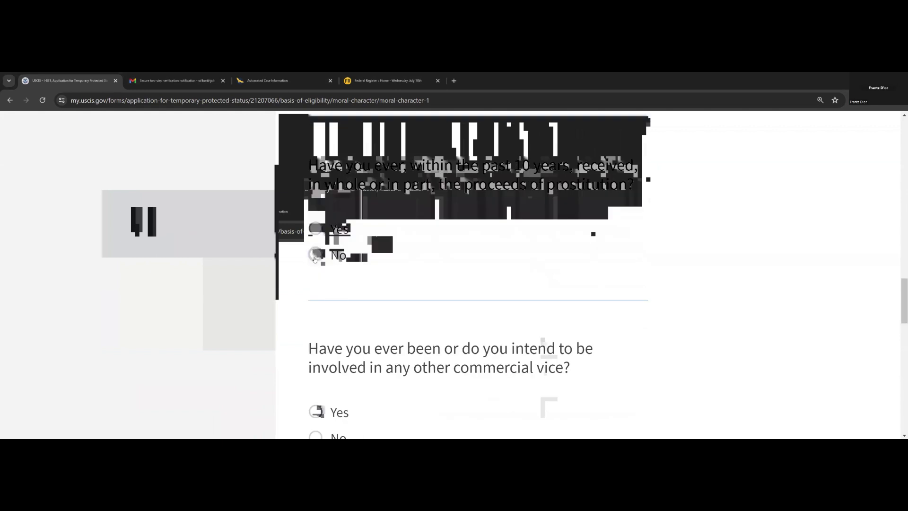
left_click(315, 256)
scroll(315, 257, "down", 4)
left_click(315, 256)
scroll(326, 283, "down", 3)
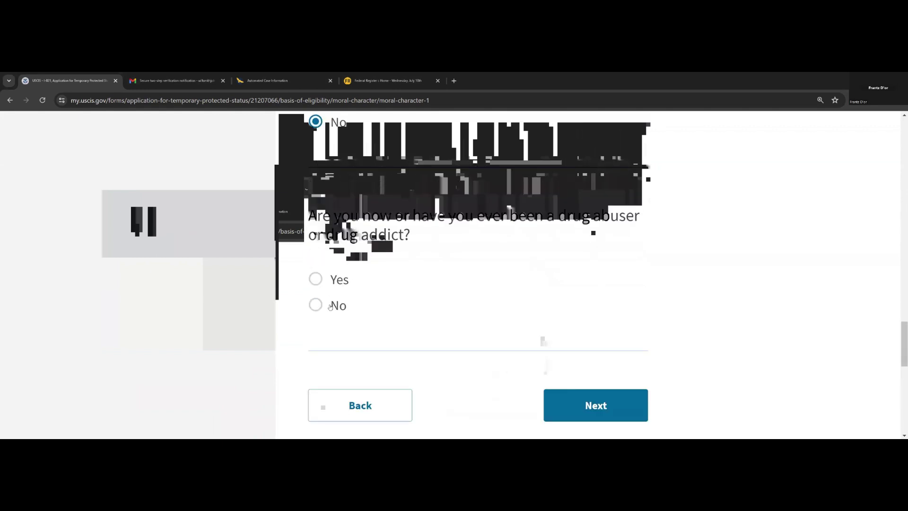
left_click(331, 306)
left_click(588, 405)
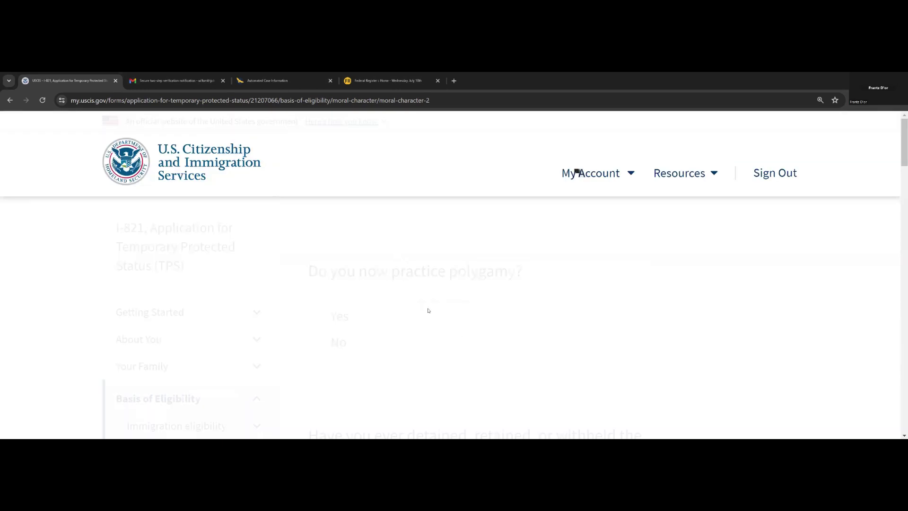
- Answer No on page 2 to polygamy, child custody, human trafficking and money laundering questions
left_click(315, 341)
scroll(318, 284, "down", 5)
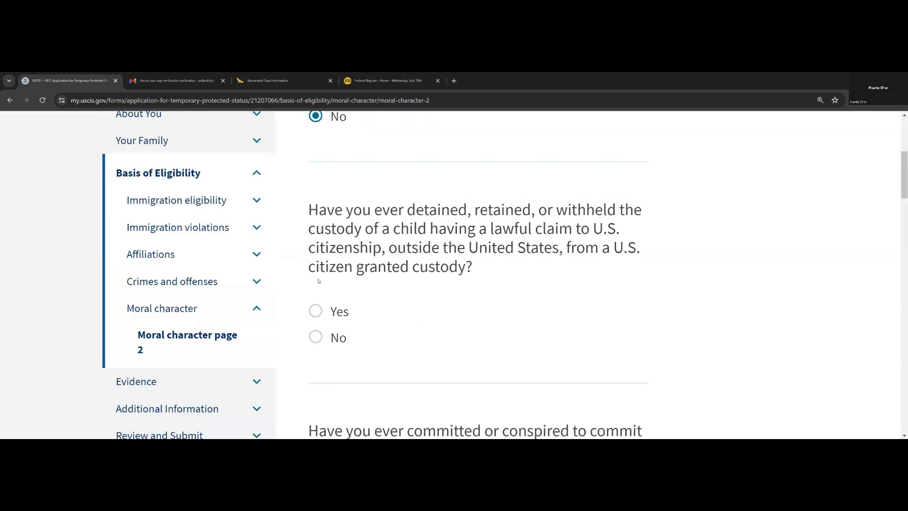
left_click(316, 336)
scroll(338, 314, "down", 4)
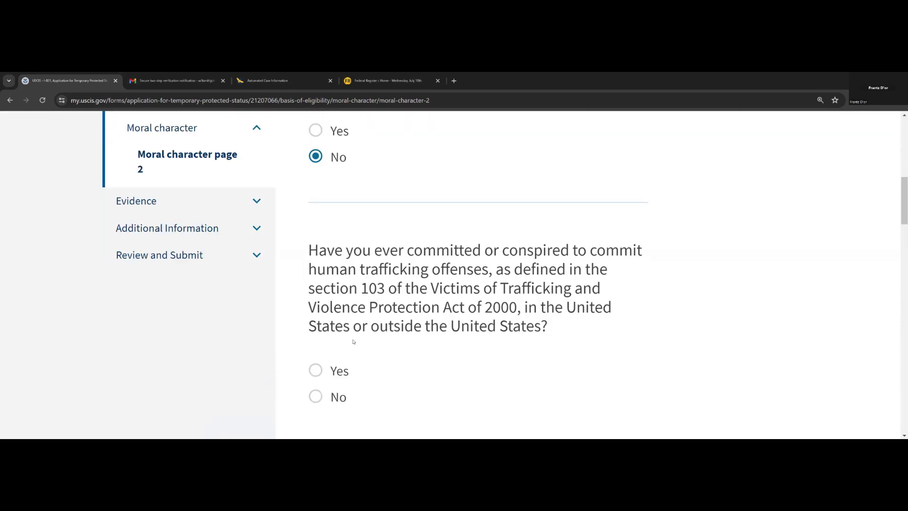
scroll(354, 341, "down", 3)
left_click(326, 265)
scroll(331, 278, "down", 3)
left_click(338, 308)
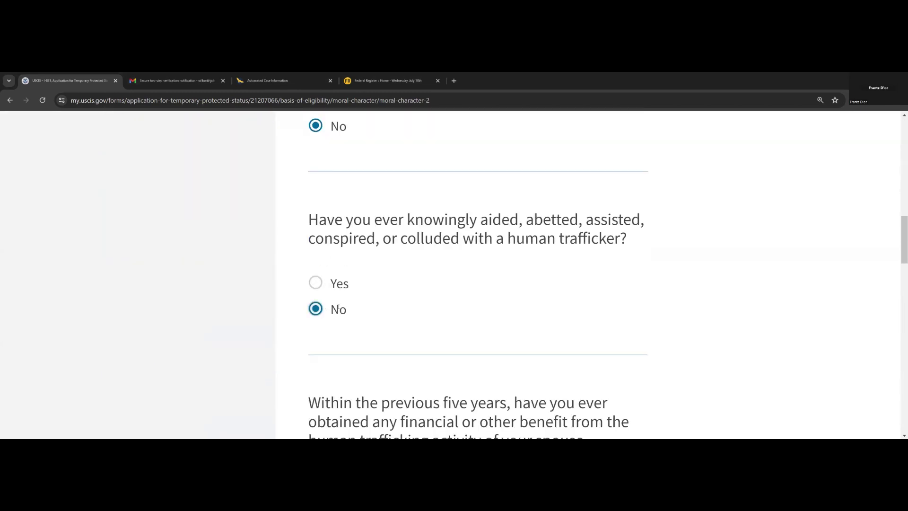
scroll(343, 340, "down", 6)
left_click(316, 271)
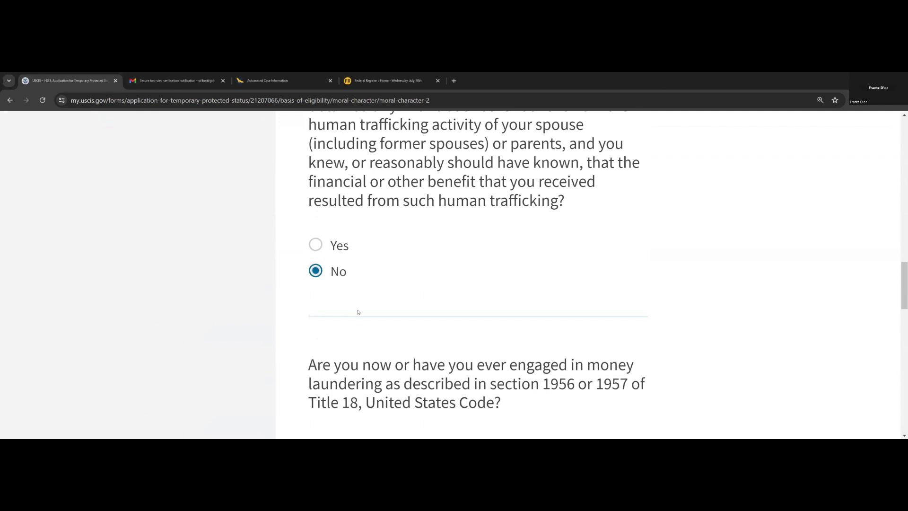
scroll(358, 312, "down", 3)
left_click(314, 293)
scroll(345, 336, "down", 4)
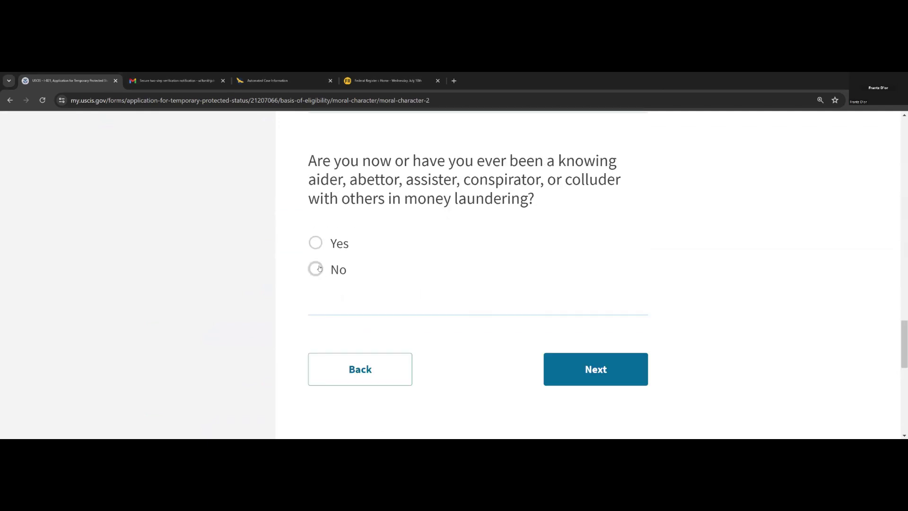
left_click(316, 268)
left_click(603, 374)
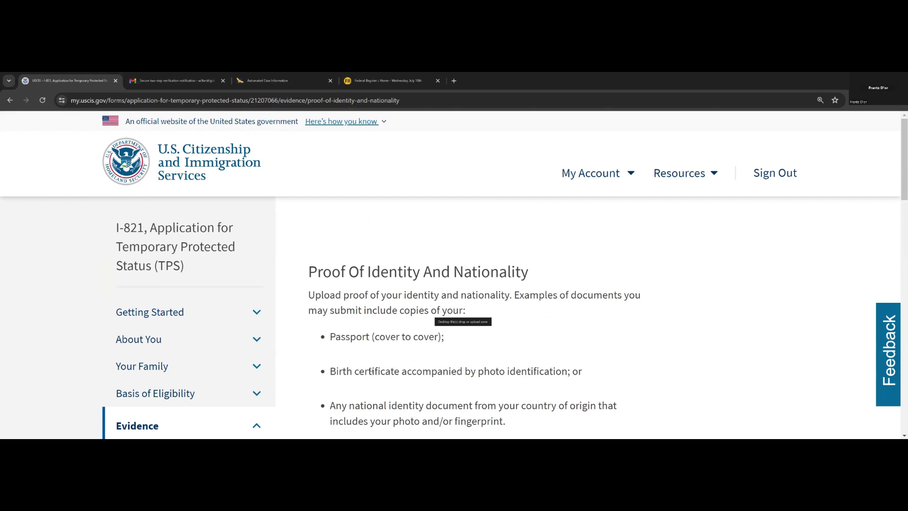
scroll(373, 368, "down", 1)
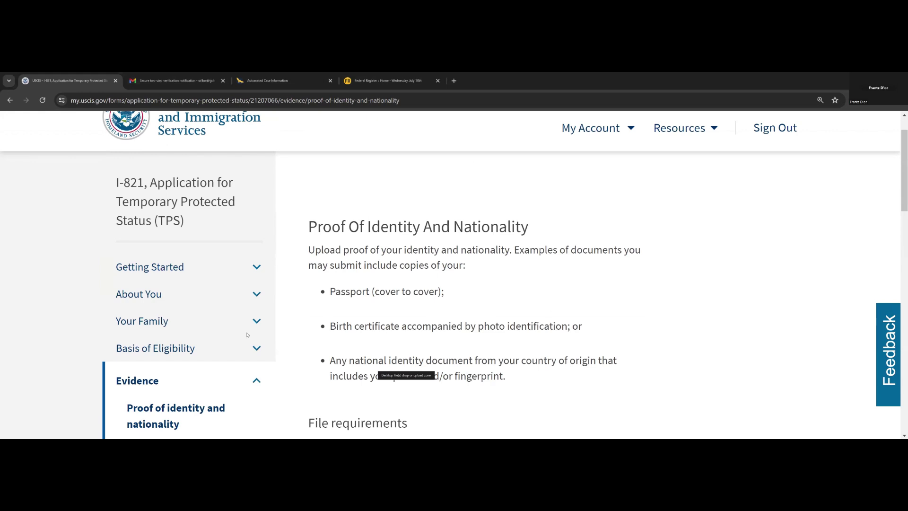
scroll(246, 334, "down", 3)
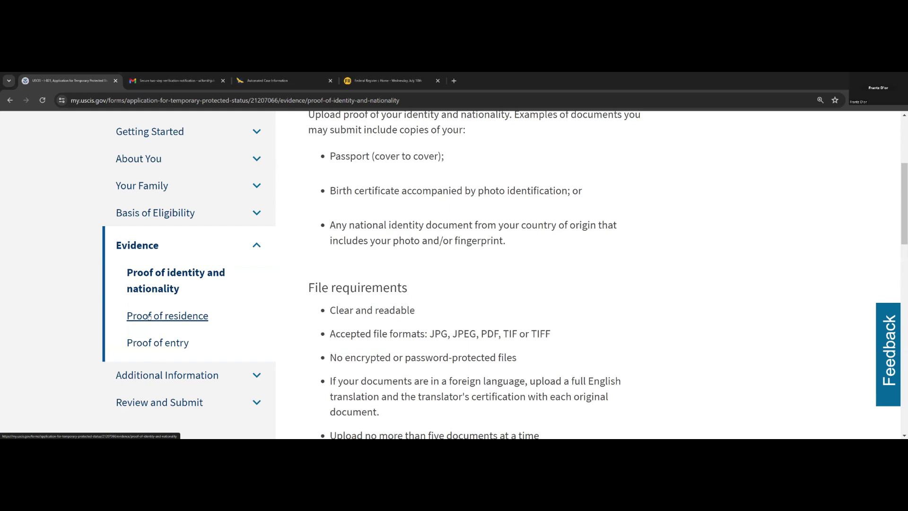
left_click(146, 283)
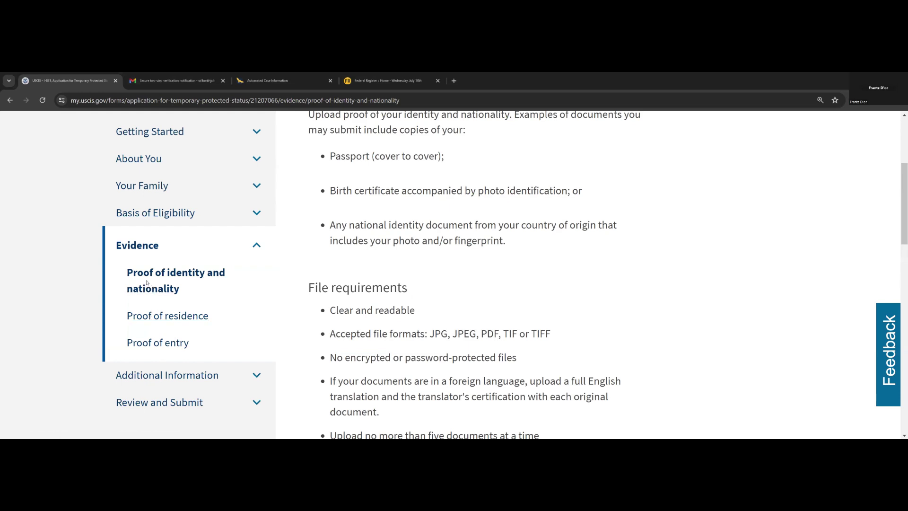
scroll(226, 314, "up", 1)
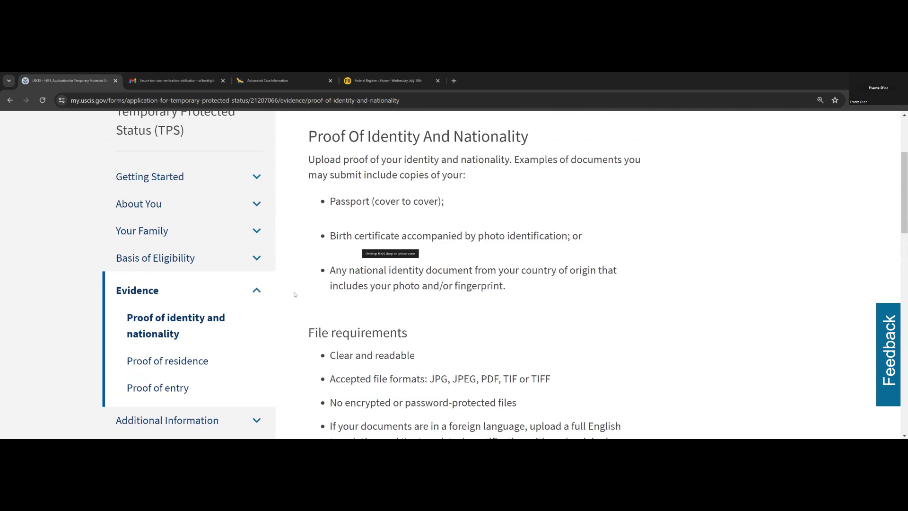
scroll(307, 289, "down", 8)
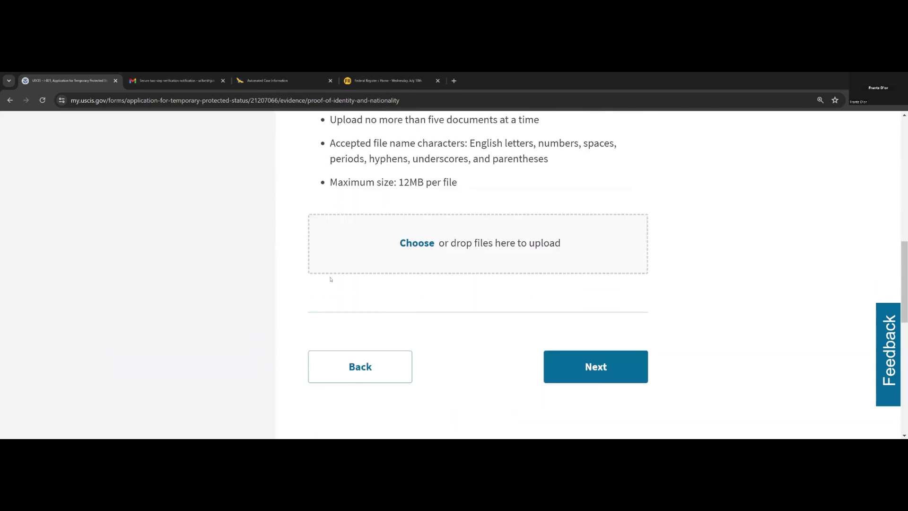
- Upload PASSPORT.jpg from the desktop's DOC002 folder as identity proof
left_click(417, 244)
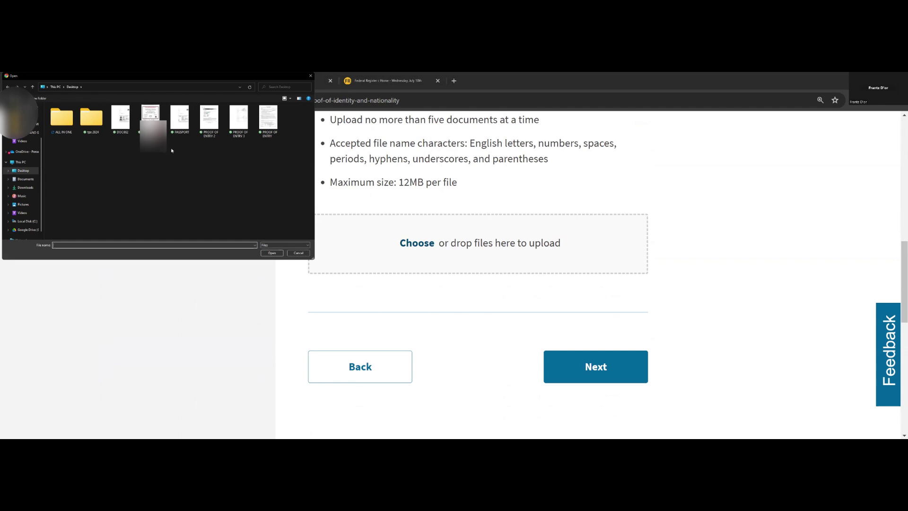
left_click(120, 127)
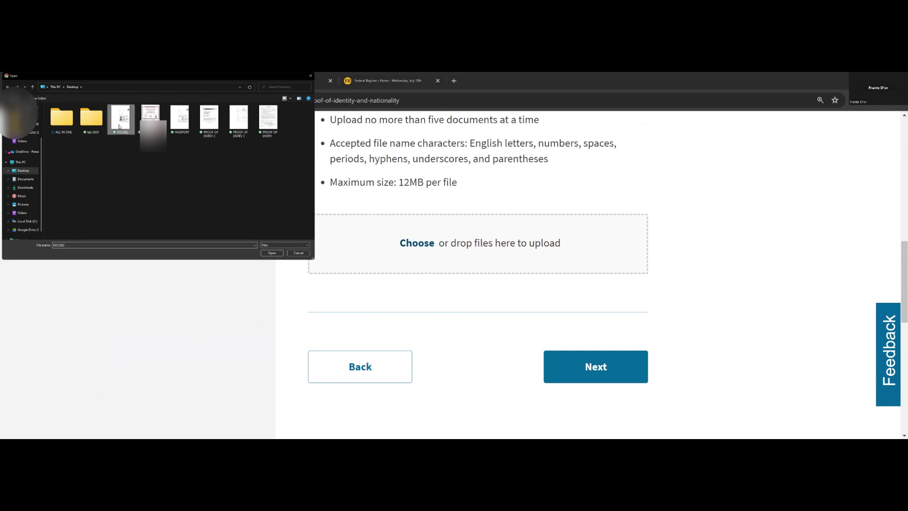
double_click(181, 129)
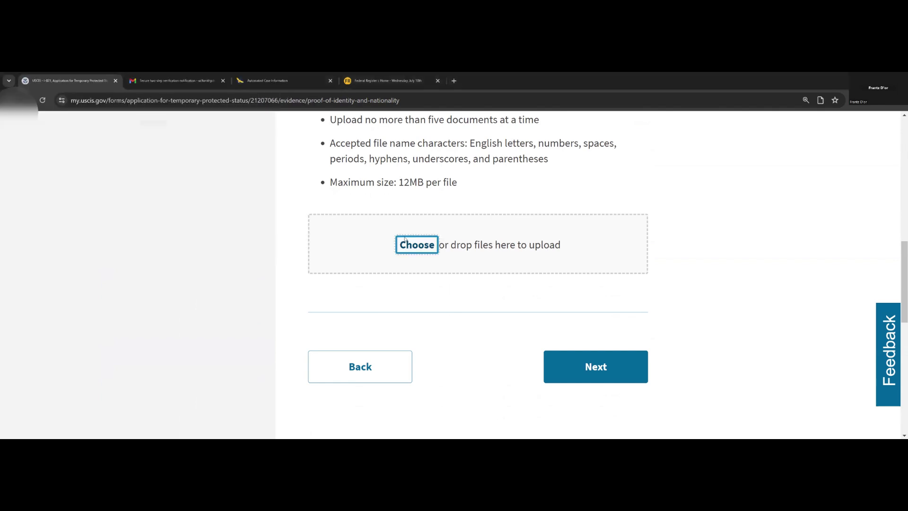
- Set the file's document type to 'Passport - ID page' and continue to Proof Of Residence
scroll(469, 272, "down", 3)
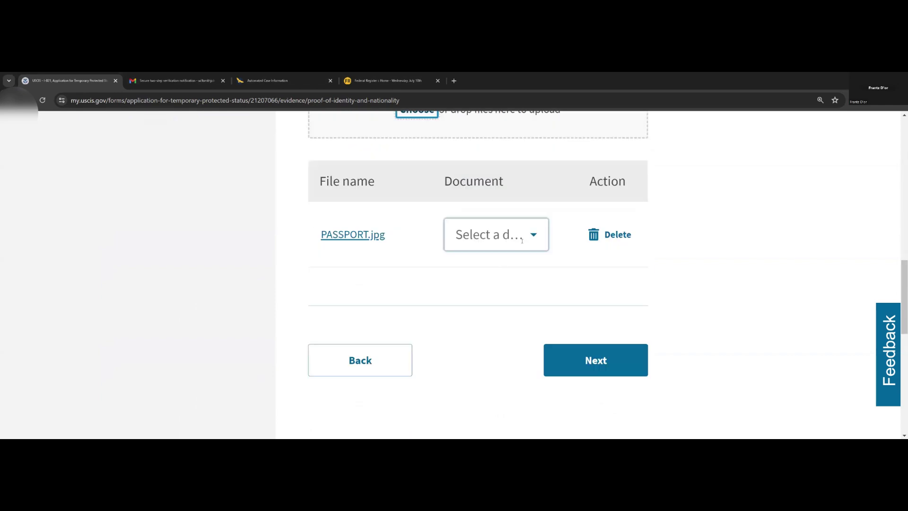
left_click(496, 235)
scroll(521, 326, "down", 2)
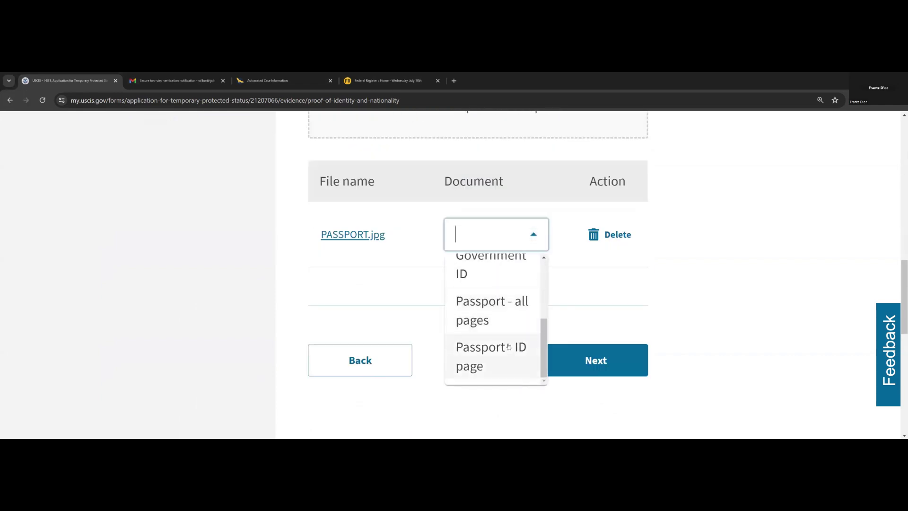
left_click(482, 356)
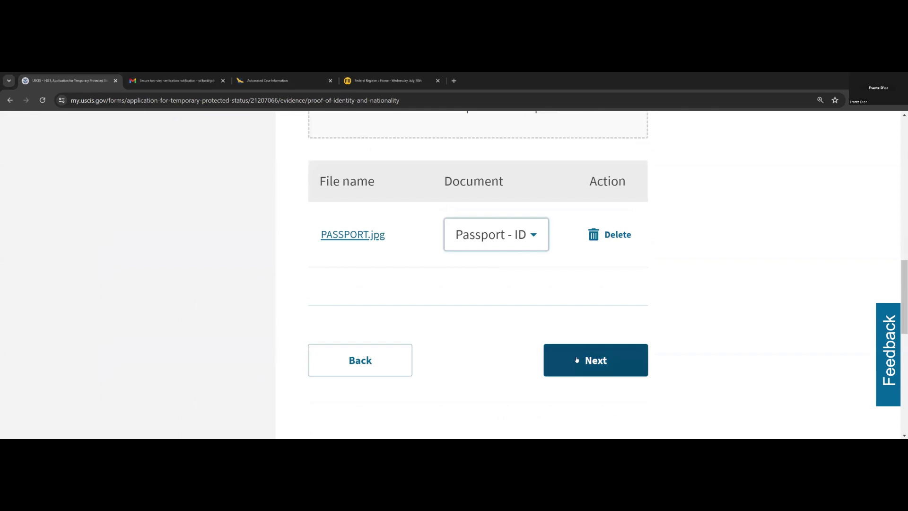
left_click(576, 360)
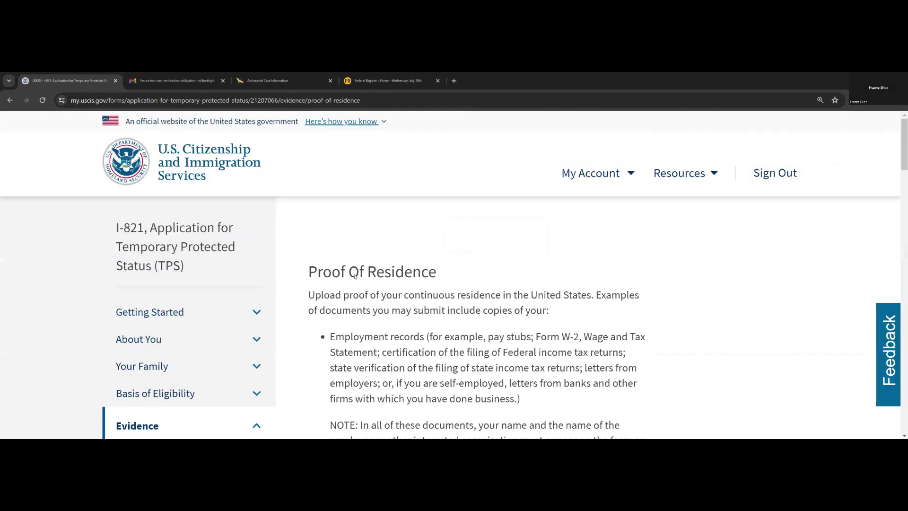
- Read through the Proof Of Residence file requirements and attempt Next with no residence document uploaded
scroll(366, 279, "down", 2)
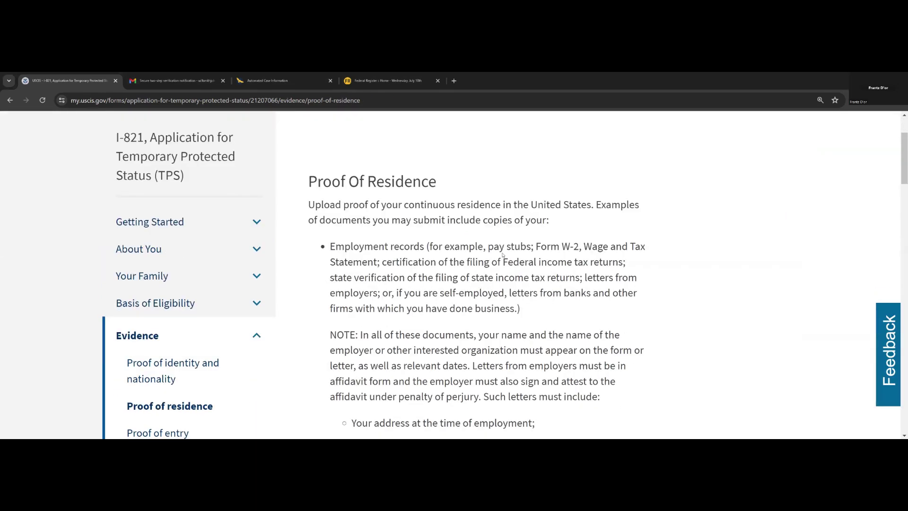
scroll(502, 255, "down", 2)
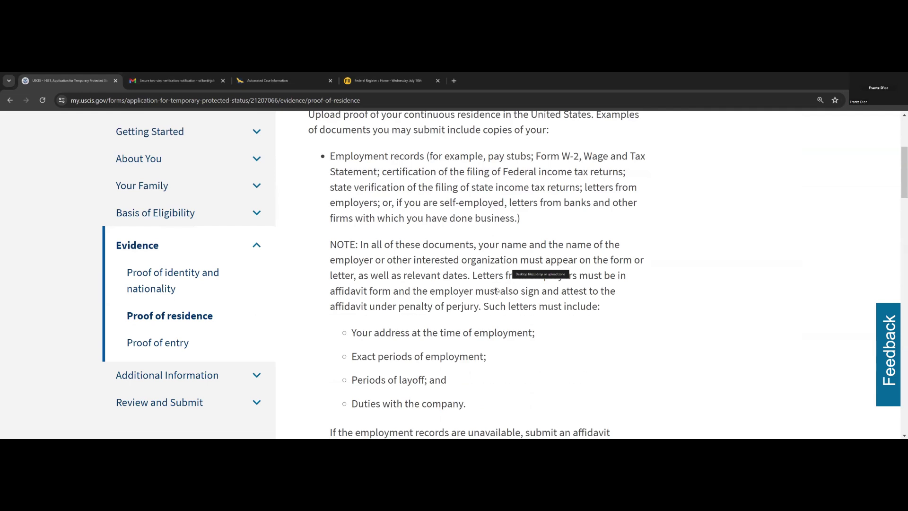
scroll(497, 291, "down", 1)
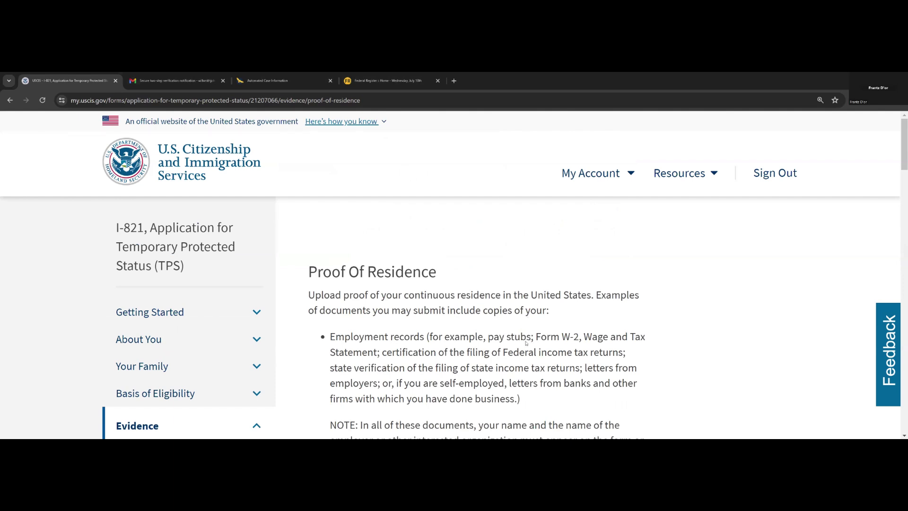
scroll(526, 343, "down", 10)
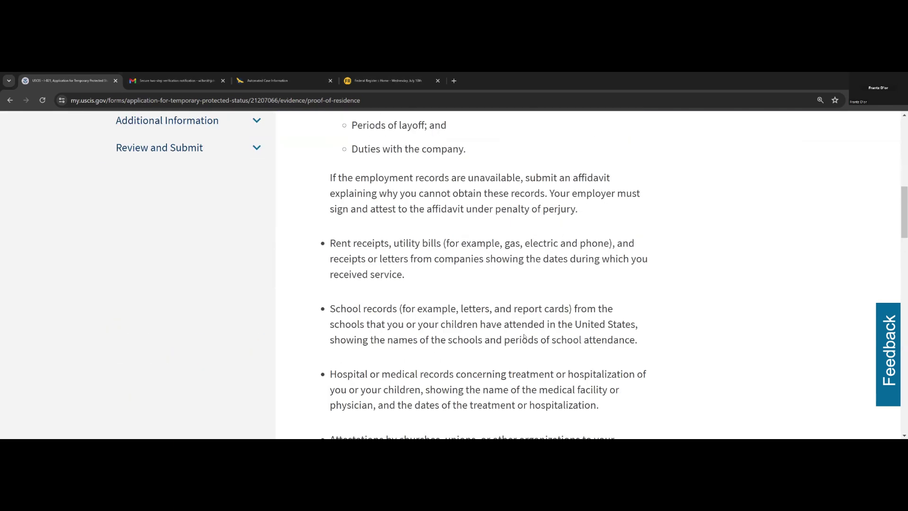
scroll(515, 333, "down", 7)
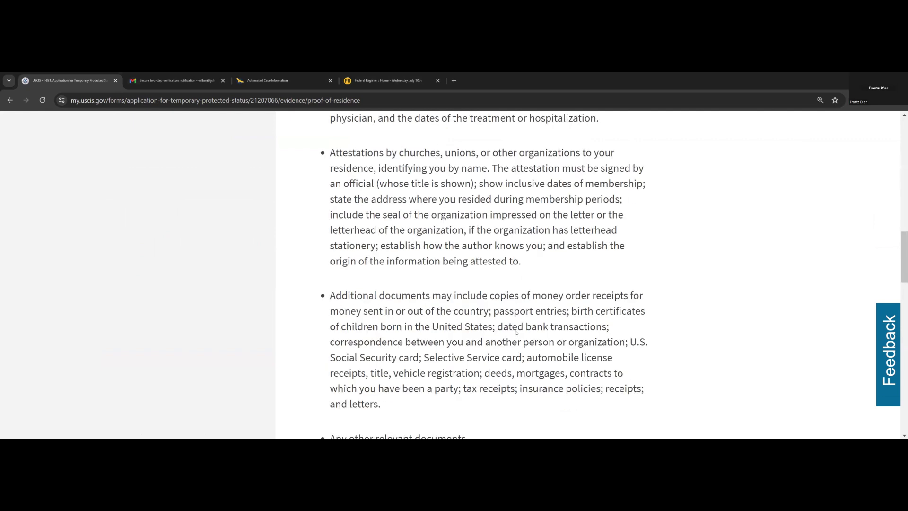
scroll(472, 323, "down", 5)
scroll(471, 382, "down", 2)
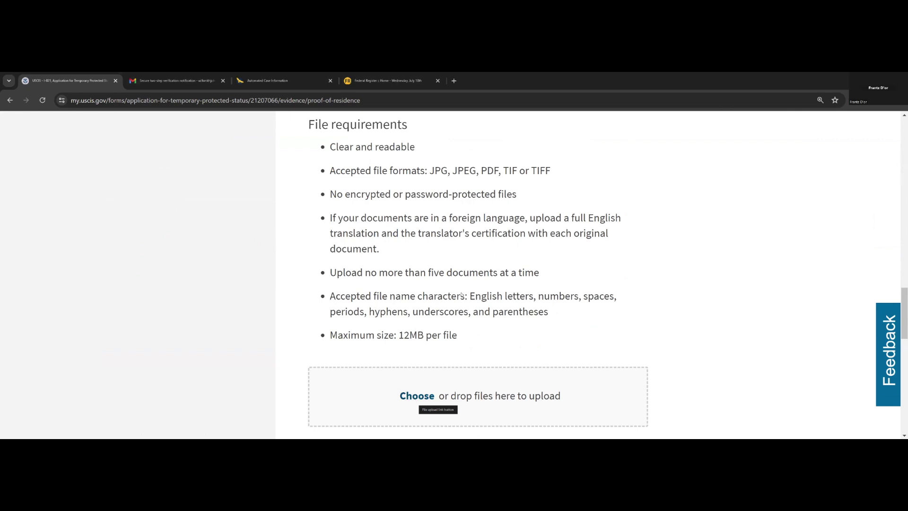
scroll(462, 295, "up", 1)
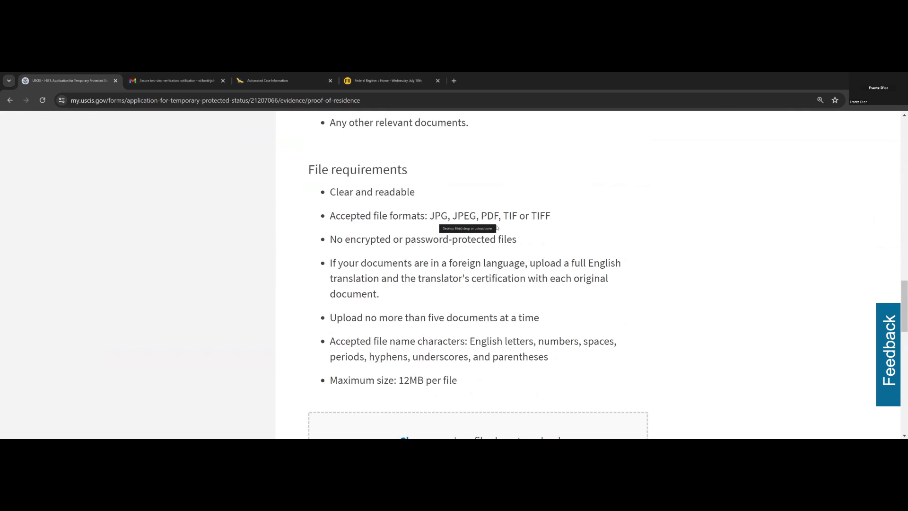
scroll(582, 227, "down", 5)
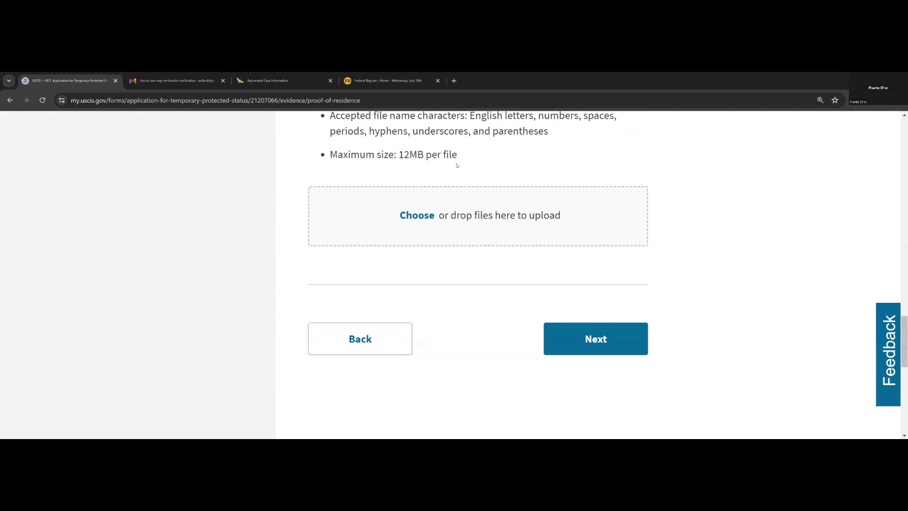
scroll(473, 274, "down", 1)
left_click(575, 294)
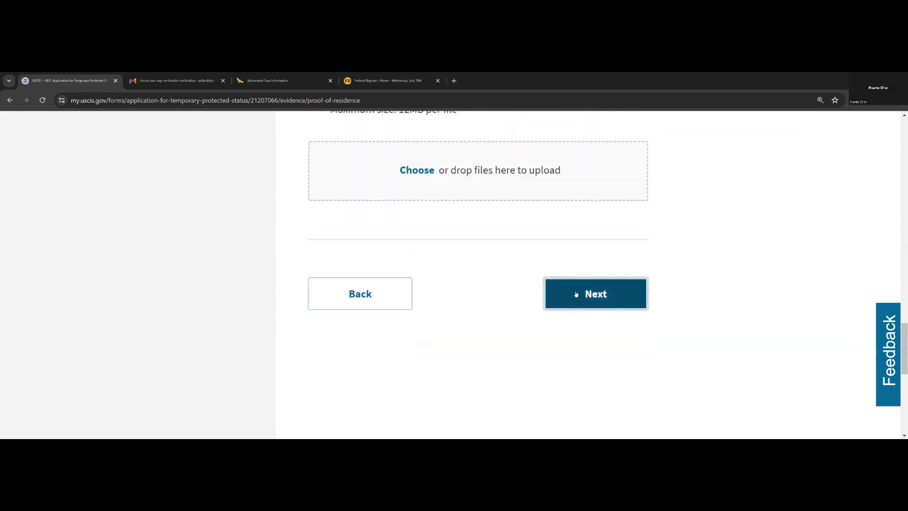
- Leave Proof of Entry and Additional Information blank and go on to Review and Submit
left_click(584, 401)
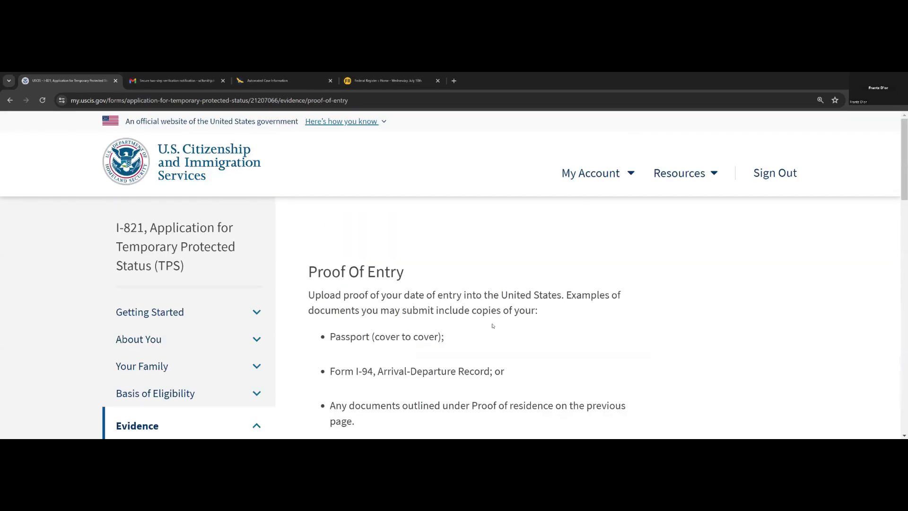
scroll(434, 260, "down", 5)
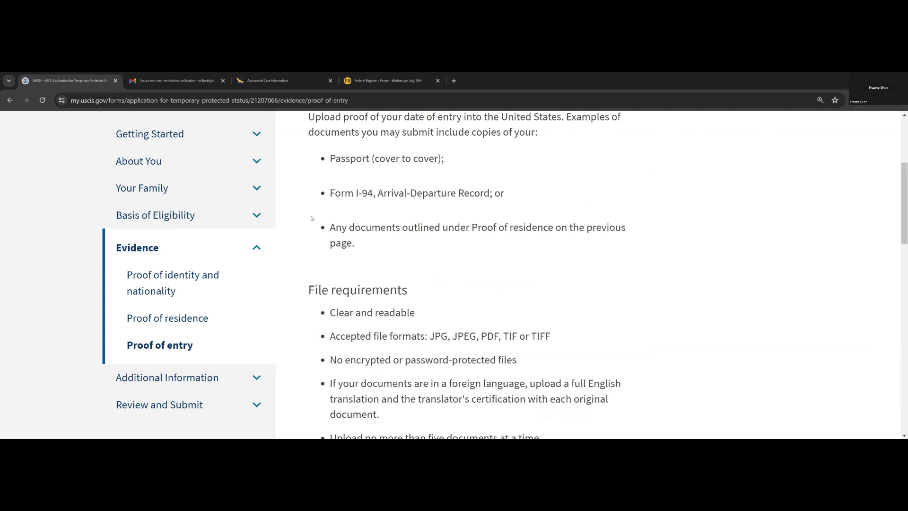
scroll(333, 210, "up", 1)
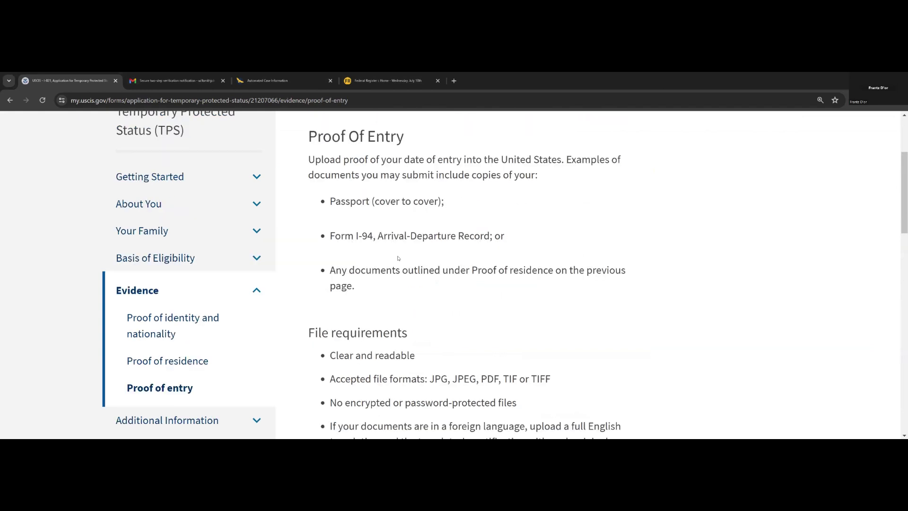
scroll(397, 258, "down", 10)
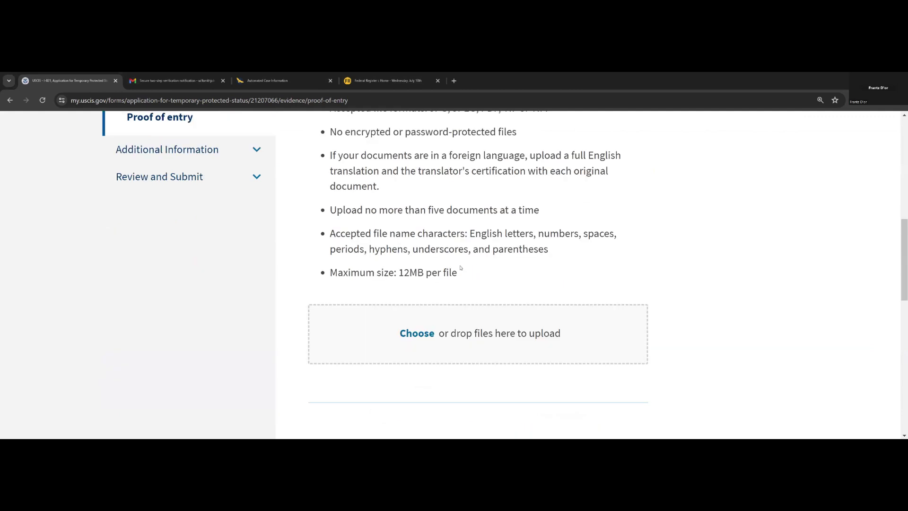
left_click(578, 278)
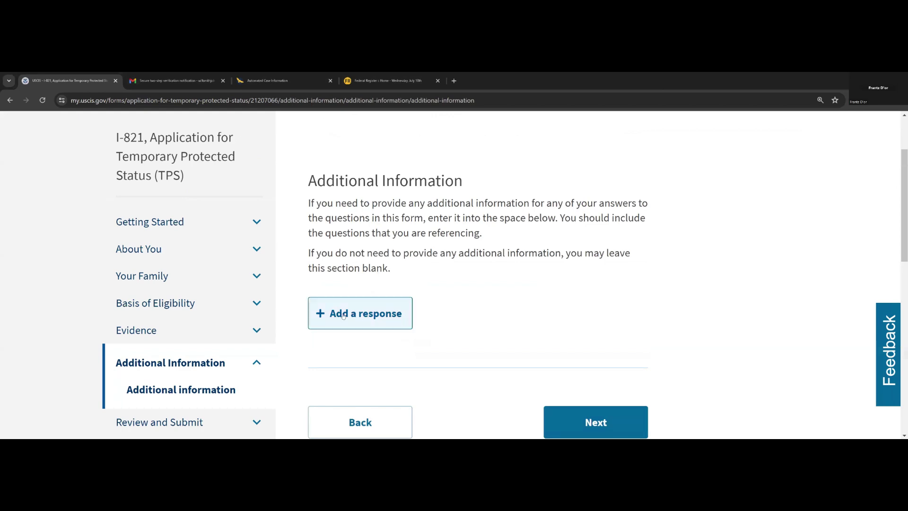
scroll(477, 346, "down", 2)
left_click(549, 330)
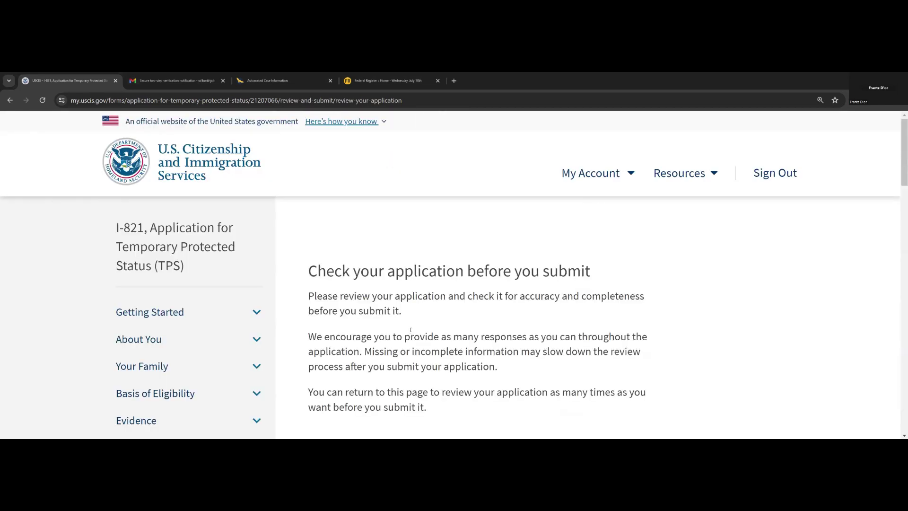
- Check the review page for the $80 filing fee and for any alerts or warnings
scroll(411, 330, "down", 2)
scroll(416, 313, "down", 2)
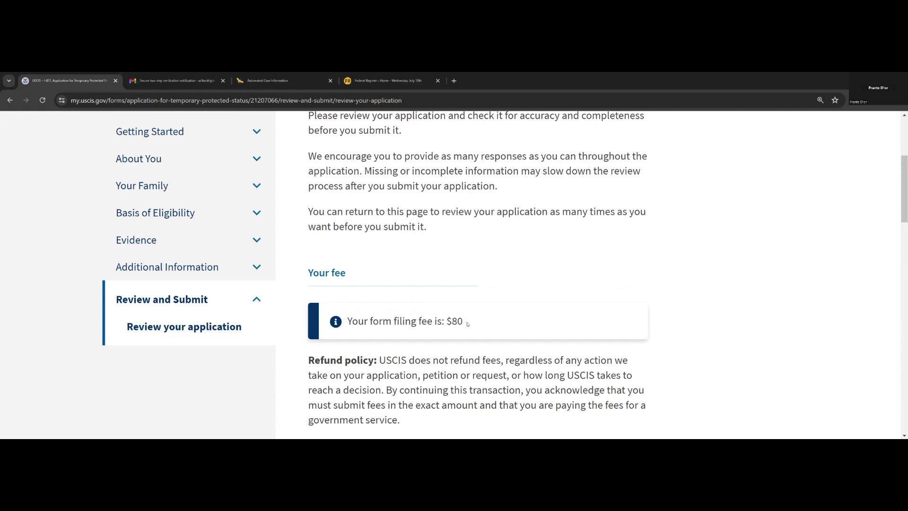
mouse_move(467, 323)
left_mouse_down()
mouse_move(372, 323)
mouse_move(459, 310)
left_mouse_up()
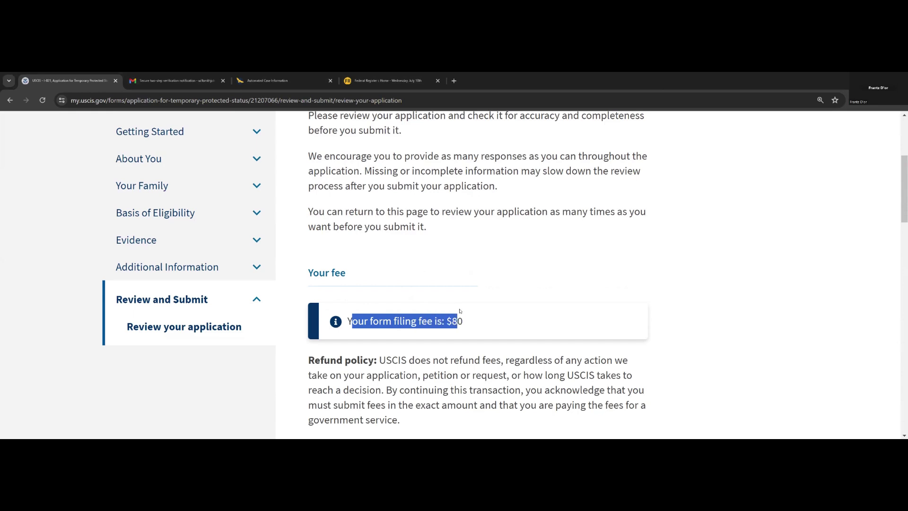
scroll(472, 330, "down", 5)
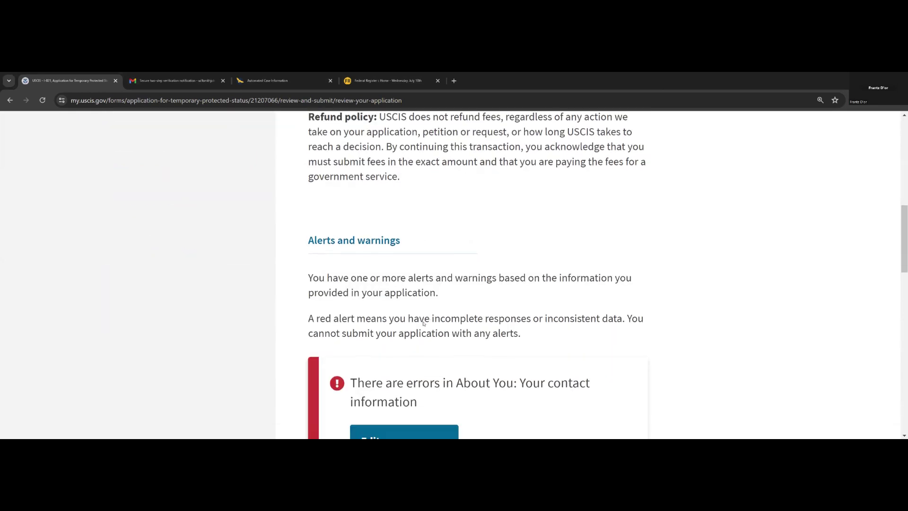
scroll(409, 331, "down", 3)
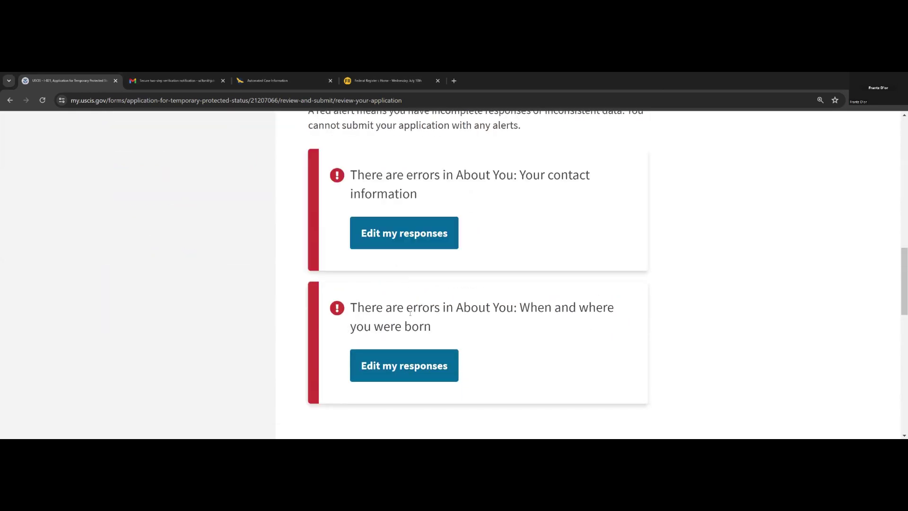
scroll(412, 315, "down", 2)
scroll(422, 321, "up", 3)
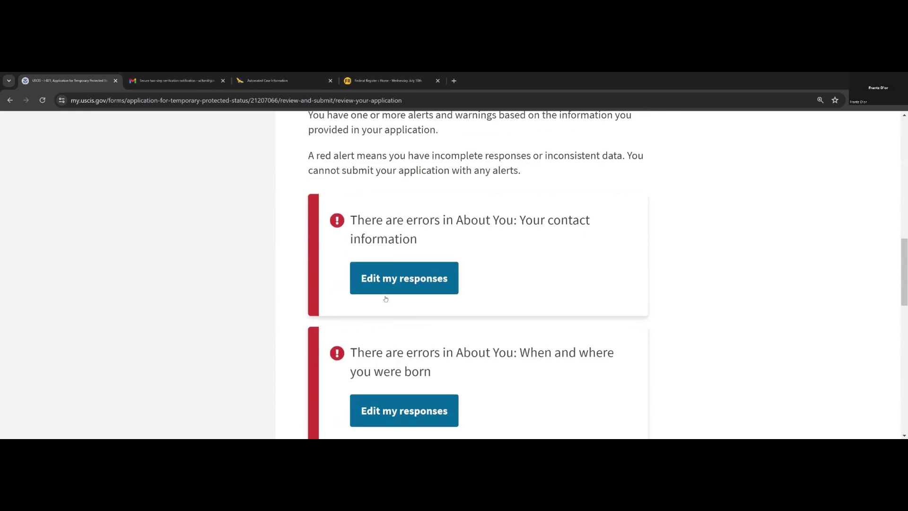
scroll(393, 384, "down", 3)
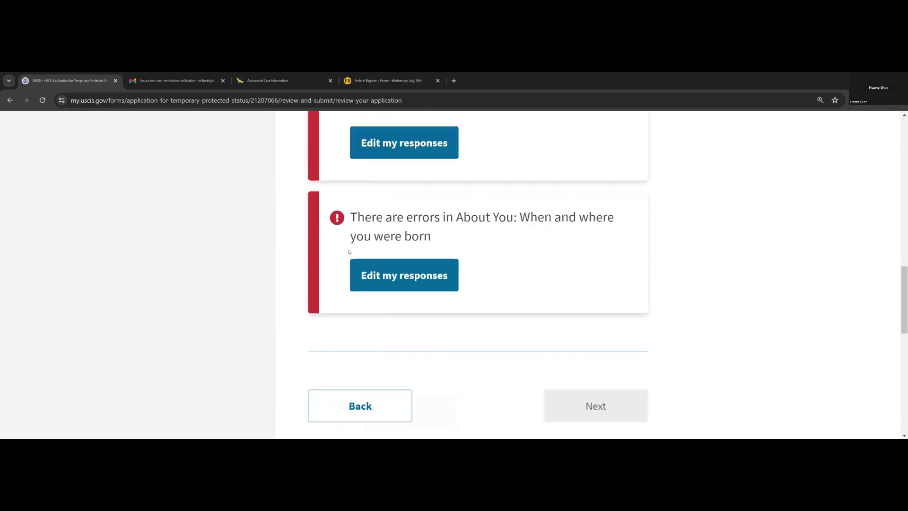
scroll(392, 384, "up", 2)
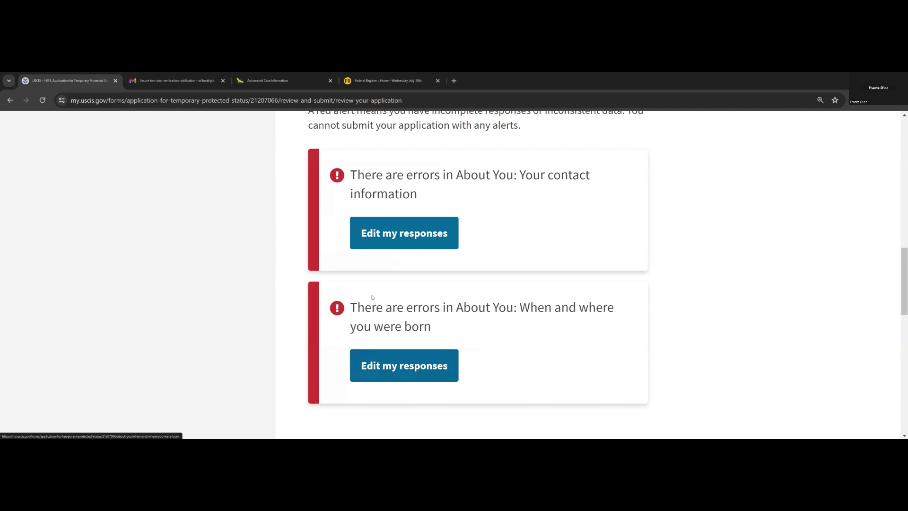
scroll(379, 296, "down", 3)
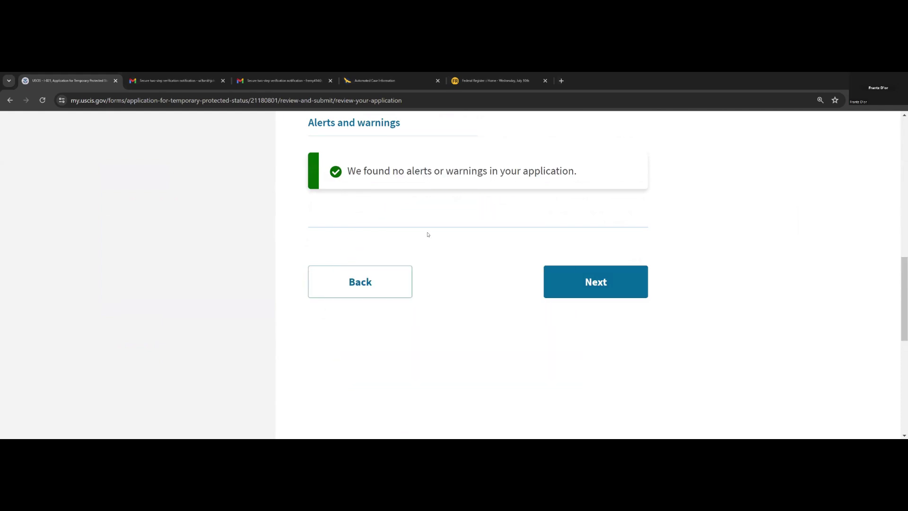
- Read through the full application summary, then continue to the applicant's statement page
left_click(580, 289)
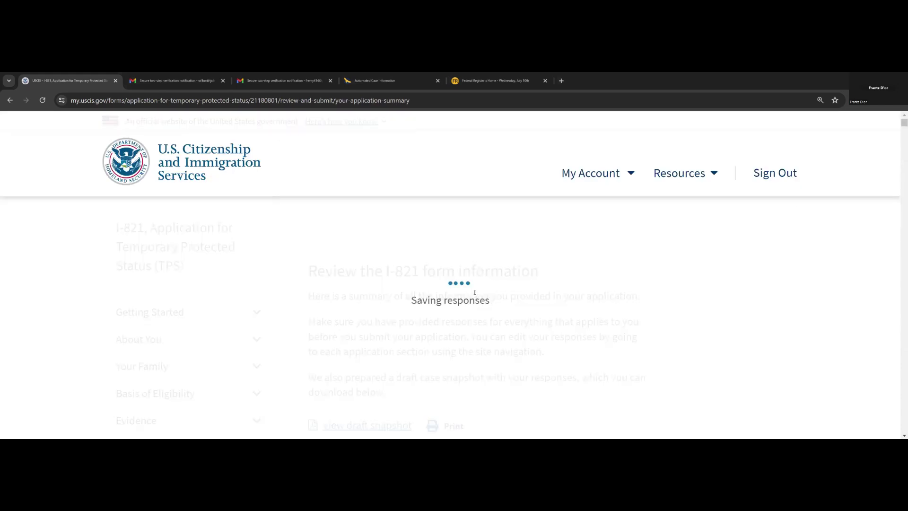
scroll(474, 292, "down", 1)
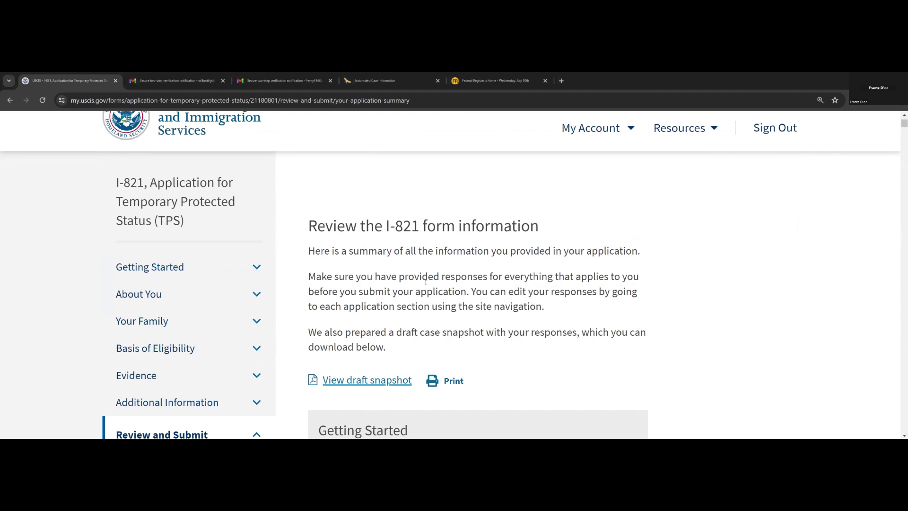
scroll(429, 284, "down", 1)
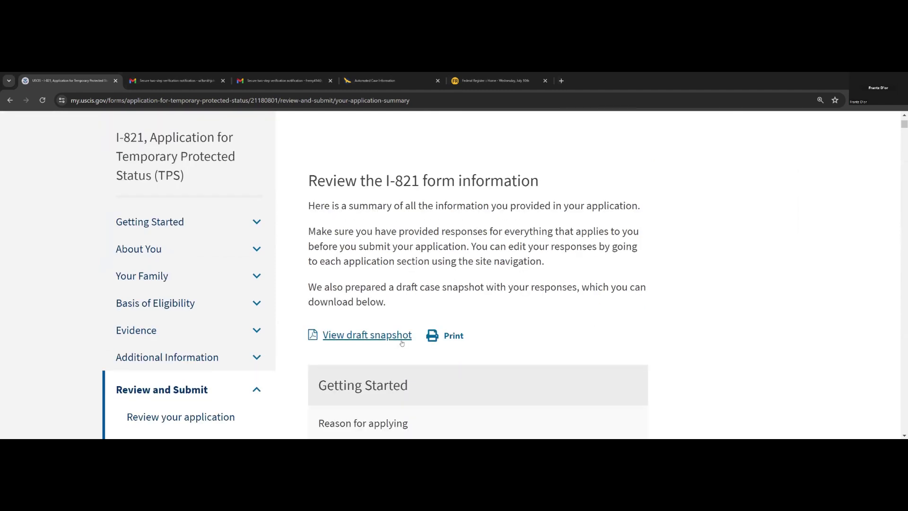
scroll(440, 359, "down", 2)
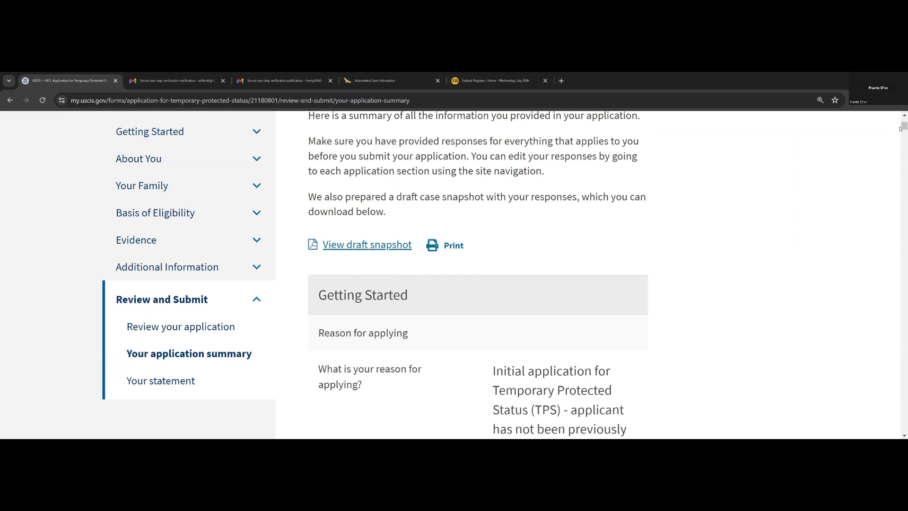
left_click_drag(903, 125, 903, 428)
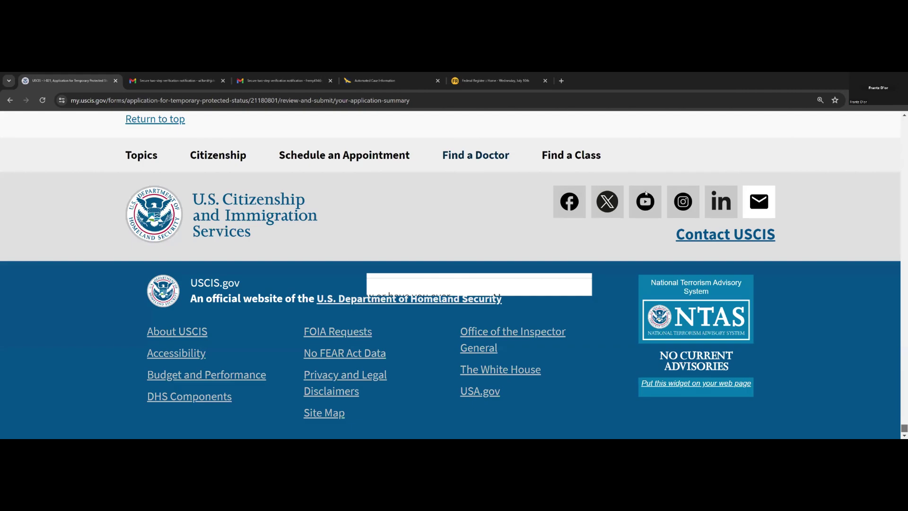
scroll(646, 193, "up", 6)
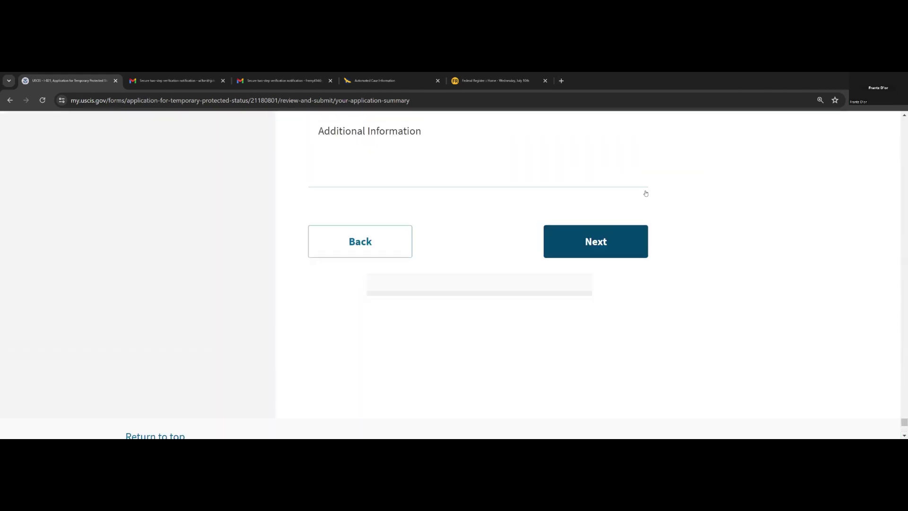
scroll(645, 193, "up", 3)
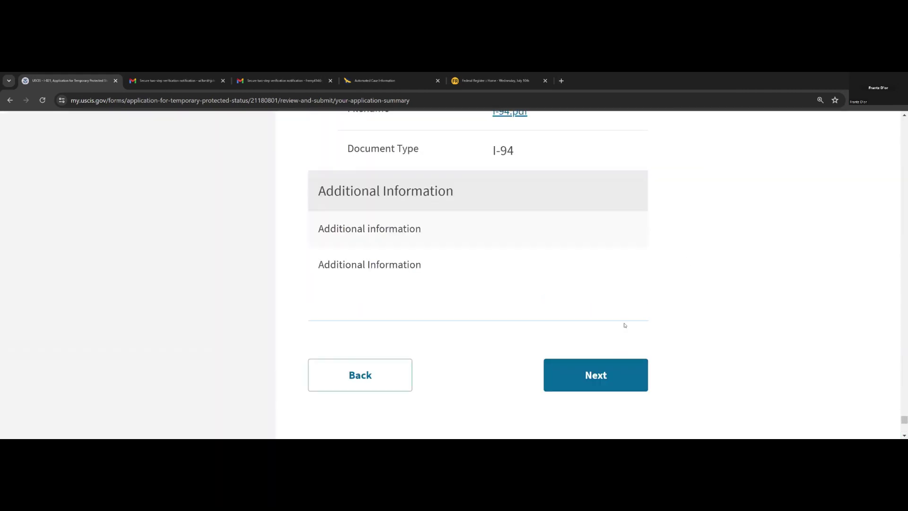
scroll(624, 325, "up", 3)
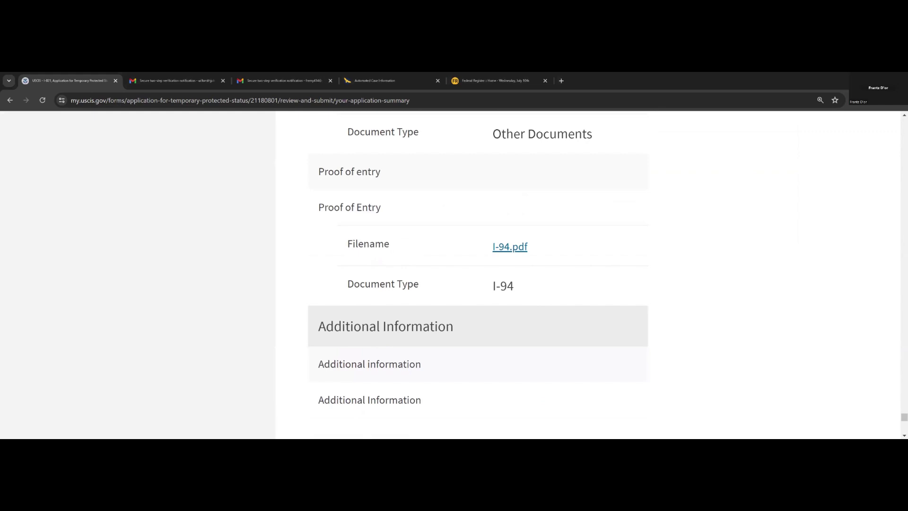
scroll(685, 290, "down", 5)
left_click(603, 286)
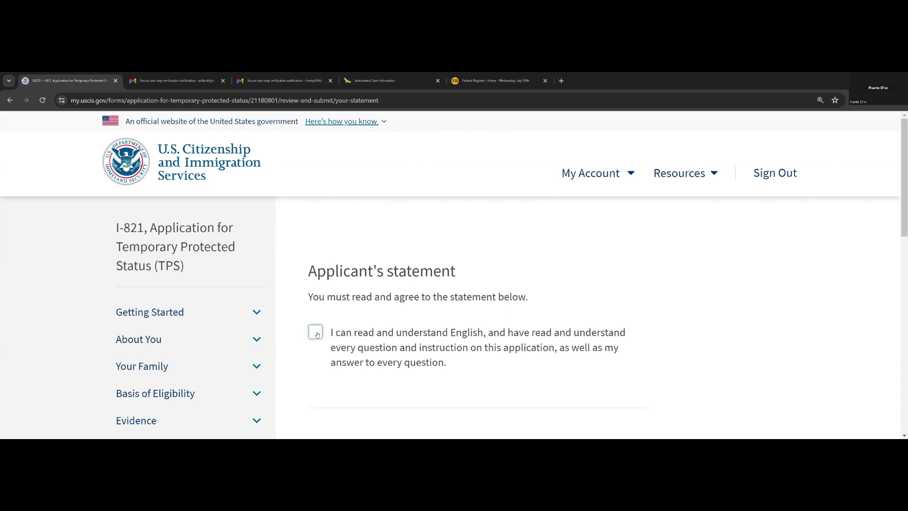
- Confirm you understood the application in English and go on to the signature section
left_click(315, 332)
left_click(549, 317)
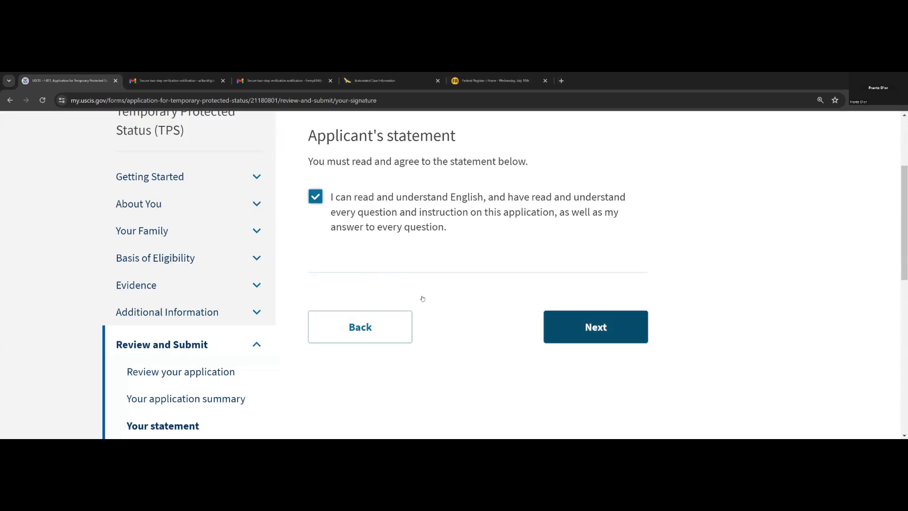
scroll(416, 298, "down", 5)
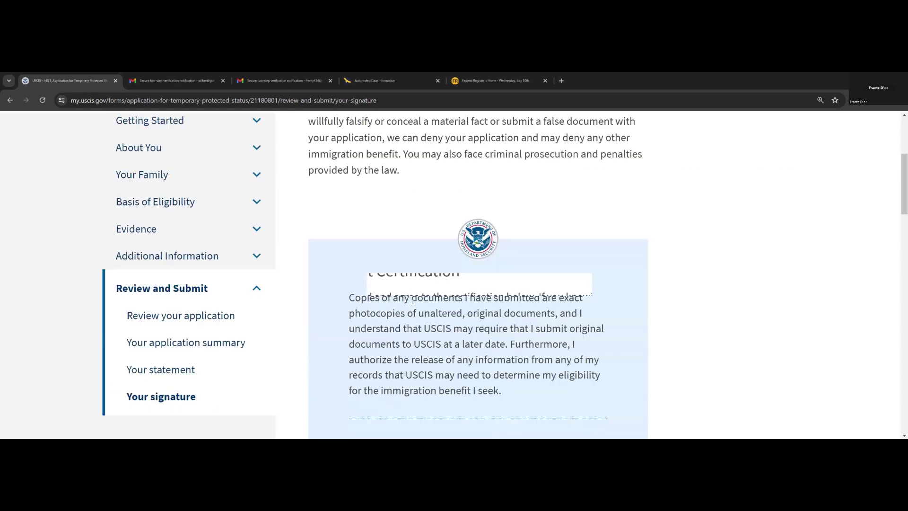
scroll(413, 301, "down", 12)
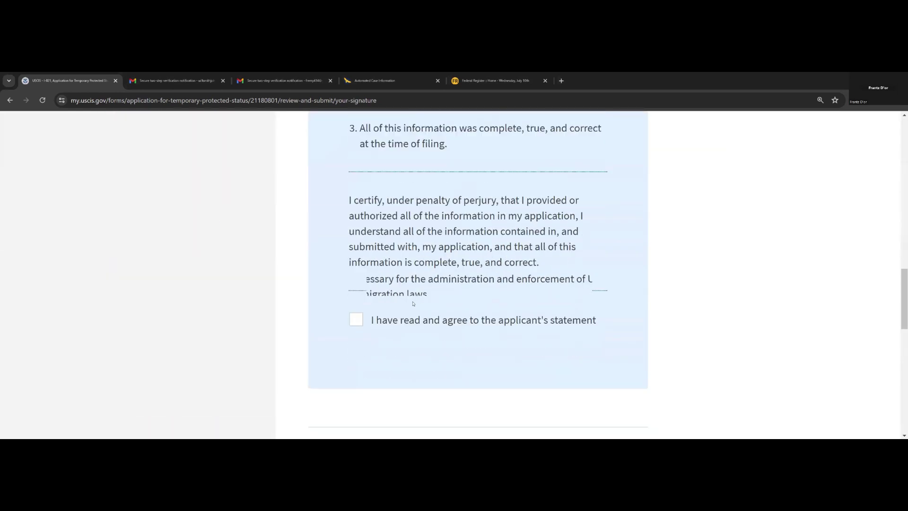
scroll(412, 303, "down", 1)
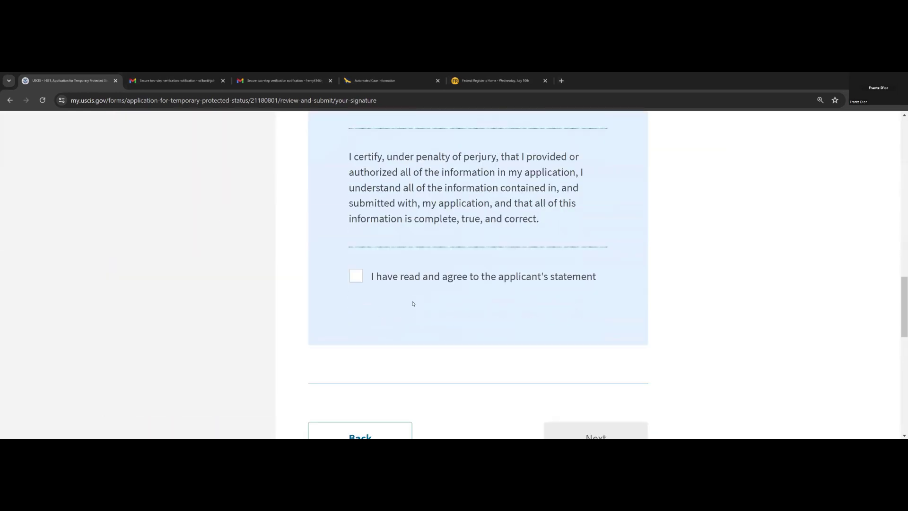
- Agree to the applicant's statement and sign it with the applicant's full legal name
left_click(356, 276)
scroll(523, 317, "down", 3)
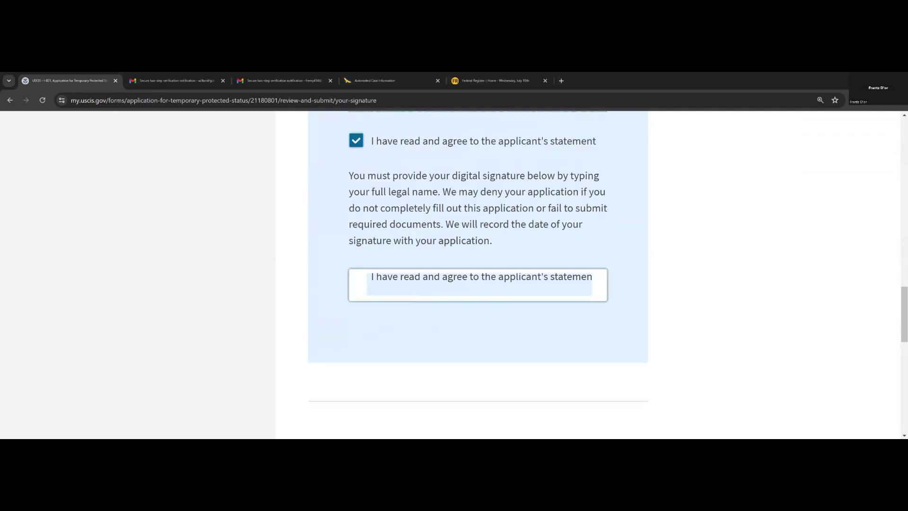
key("Tab")
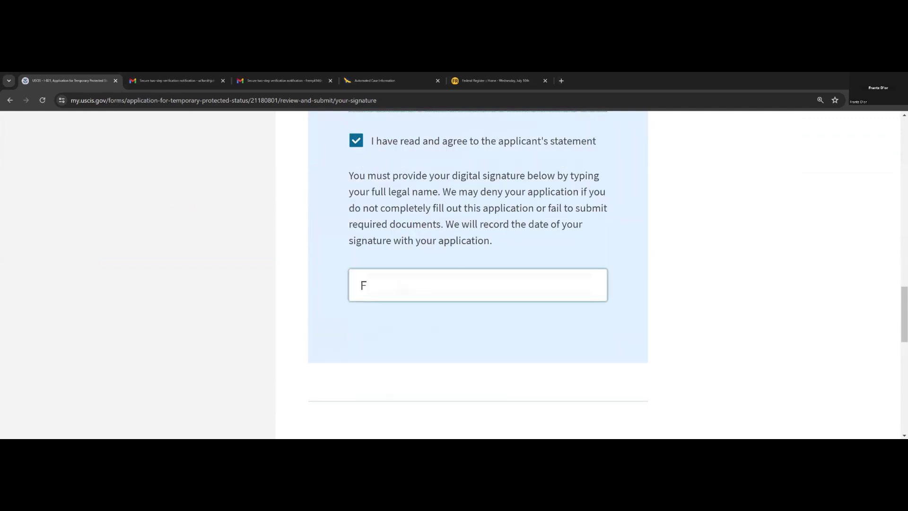
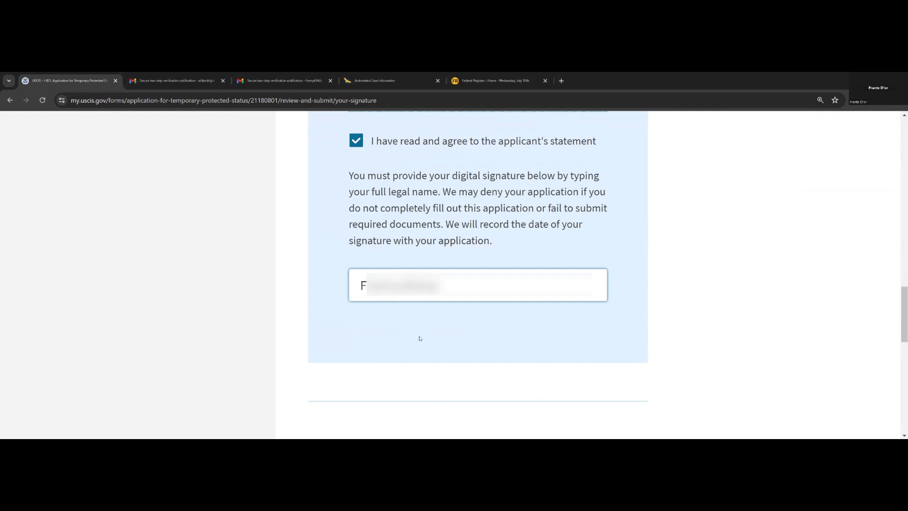
left_click(434, 320)
scroll(434, 319, "down", 3)
left_click(596, 274)
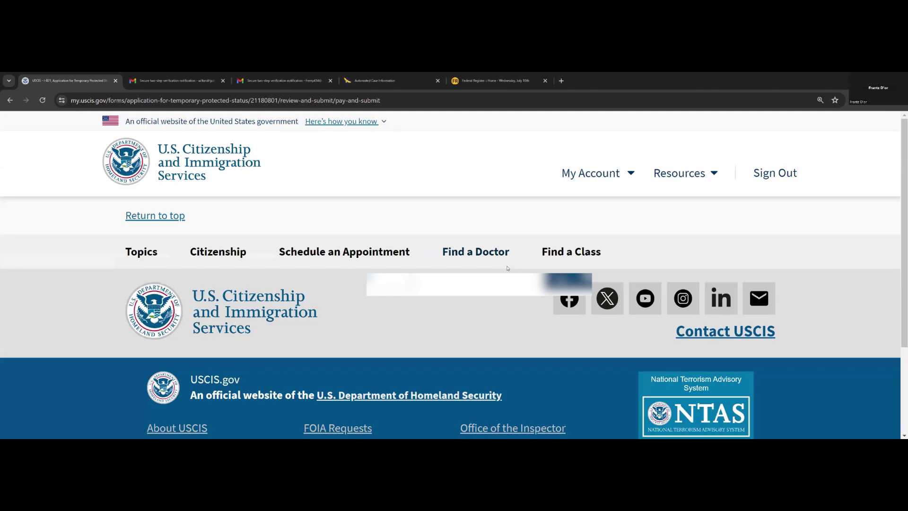
- Submit the I-821 from the Pay and Submit page, handing off to Pay.gov for the $80.00 fee
scroll(493, 285, "down", 10)
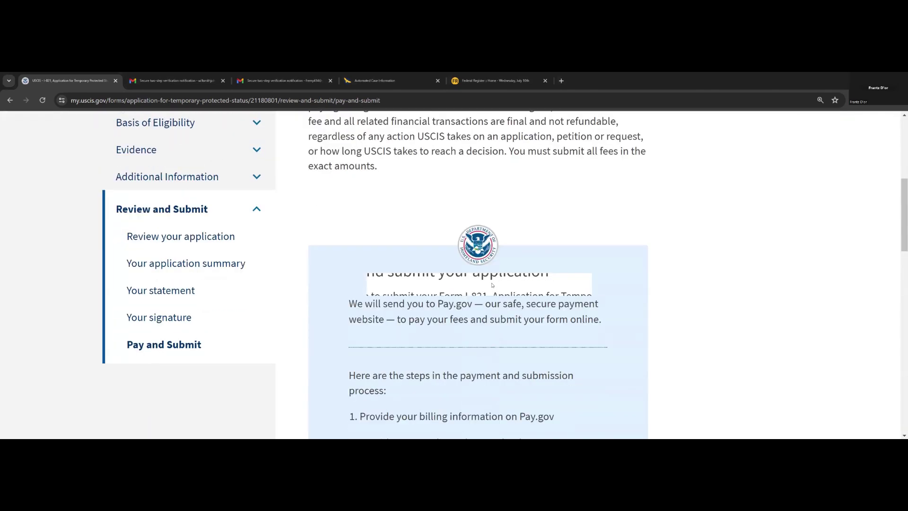
scroll(492, 286, "down", 5)
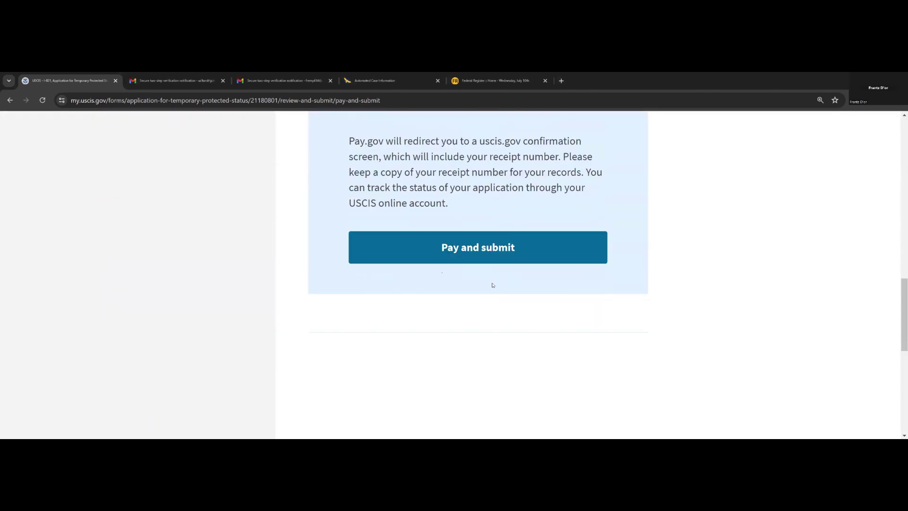
left_click(513, 252)
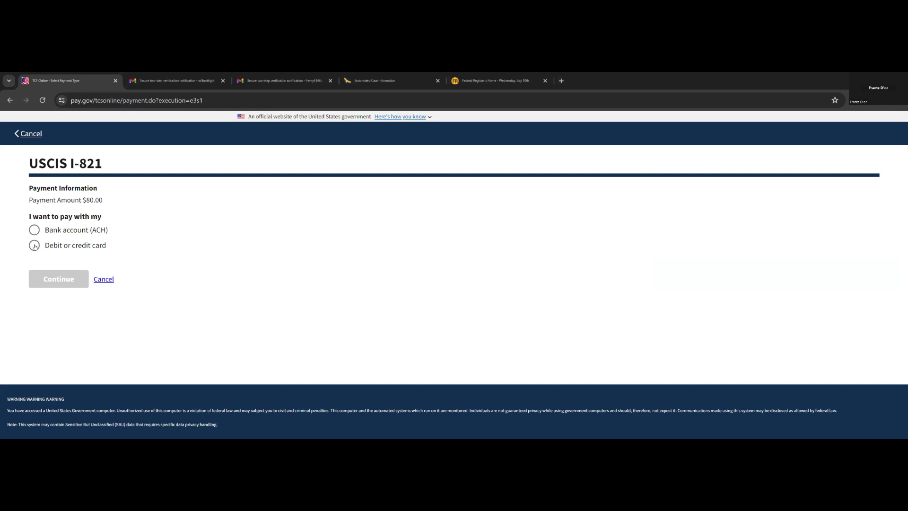
- Choose debit or credit card as the payment method for the $80.00 fee
left_click(35, 246)
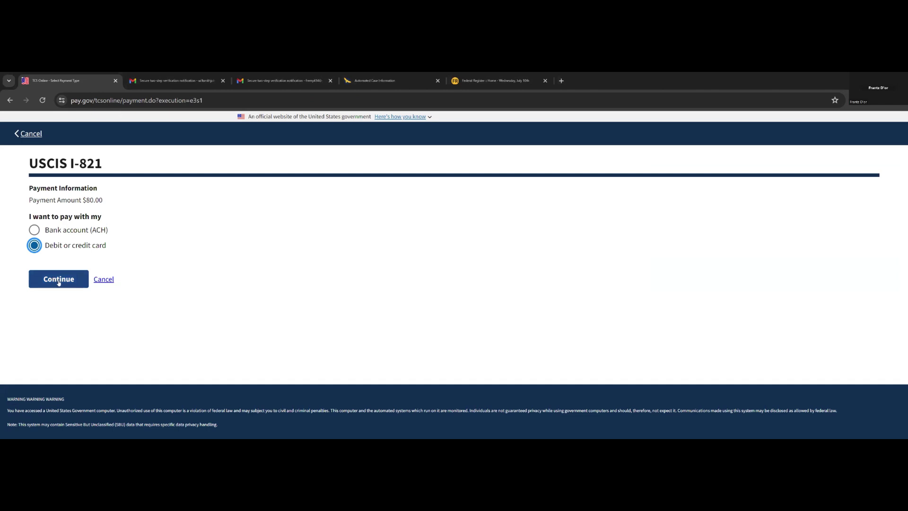
left_click(54, 280)
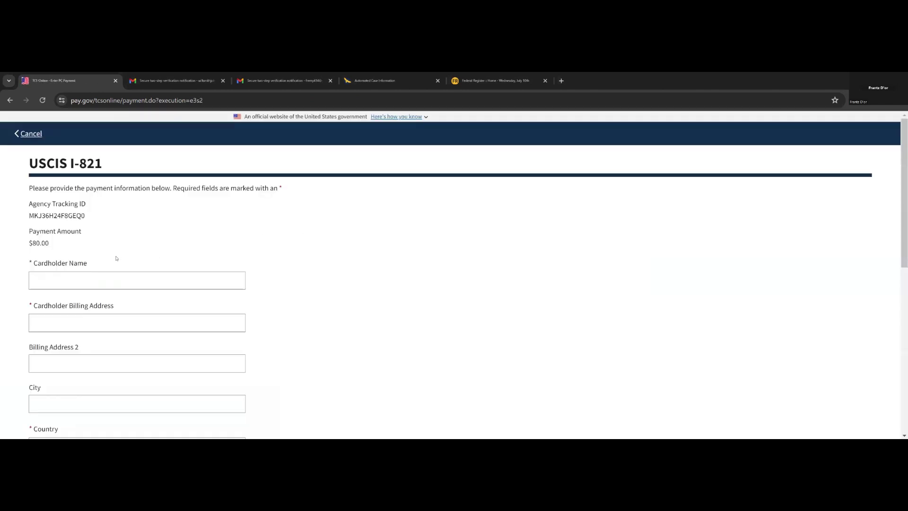
scroll(115, 259, "down", 2)
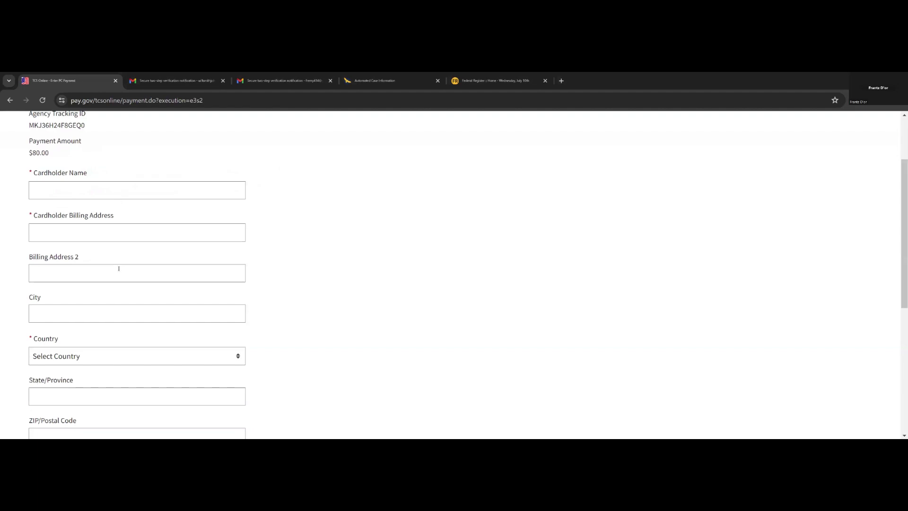
scroll(128, 283, "down", 1)
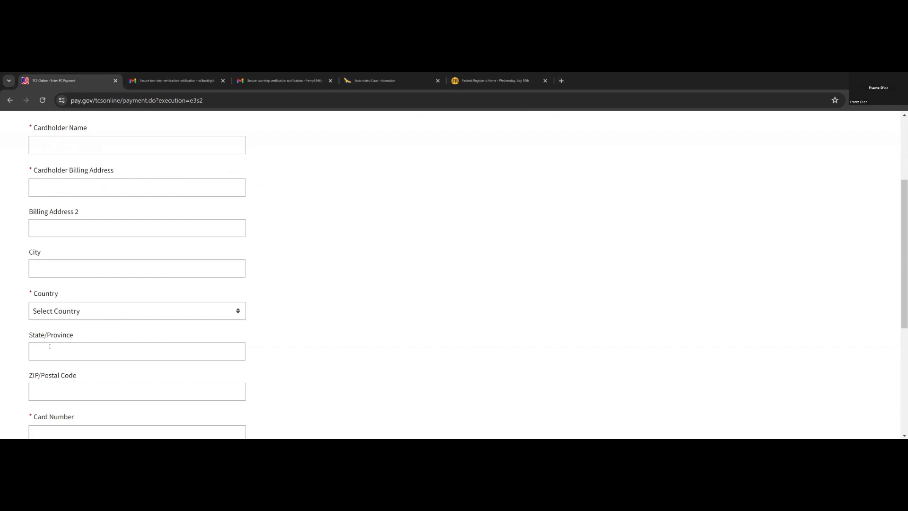
scroll(47, 345, "down", 3)
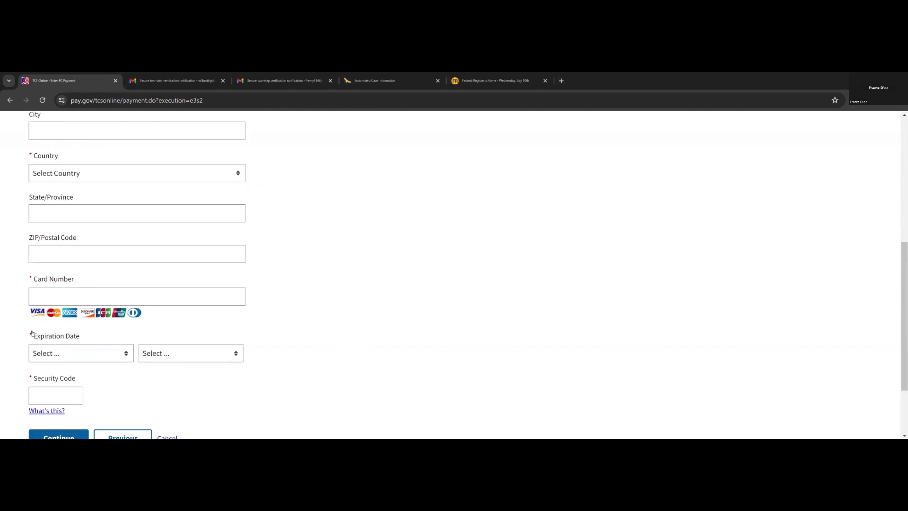
scroll(57, 382, "down", 2)
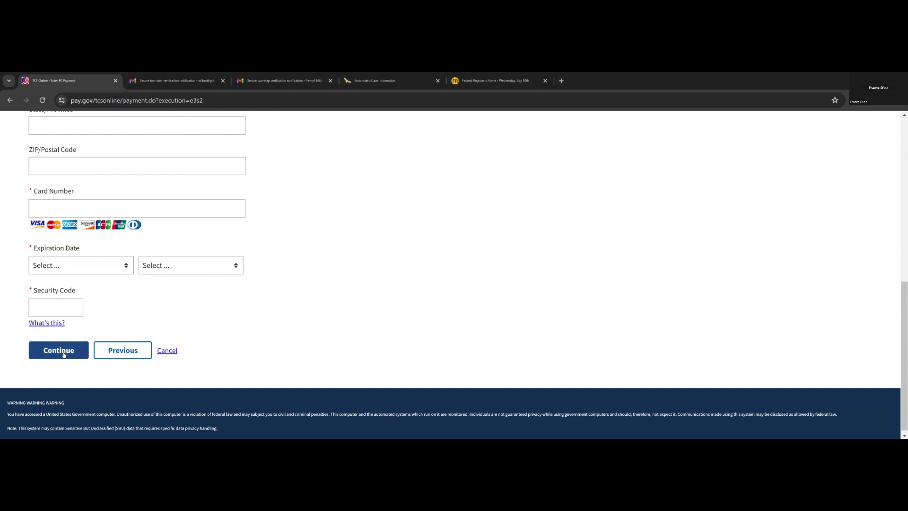
scroll(229, 281, "up", 4)
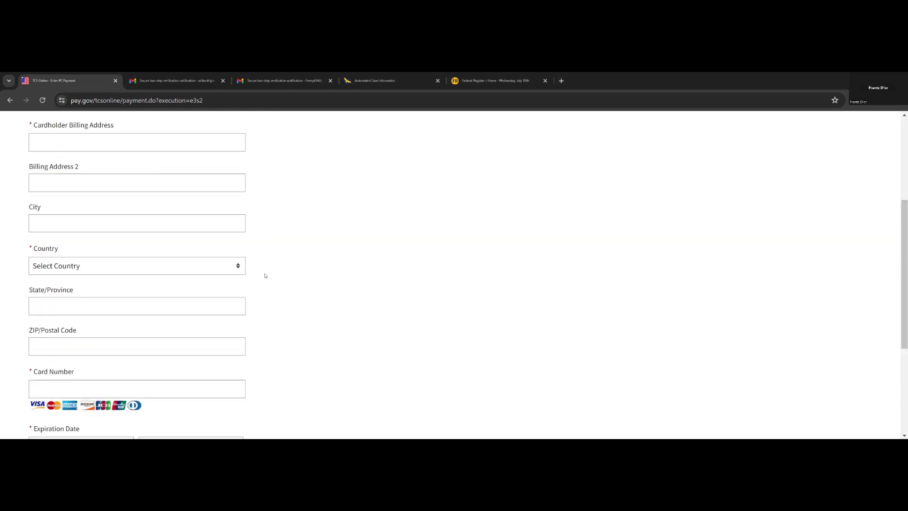
scroll(265, 275, "down", 4)
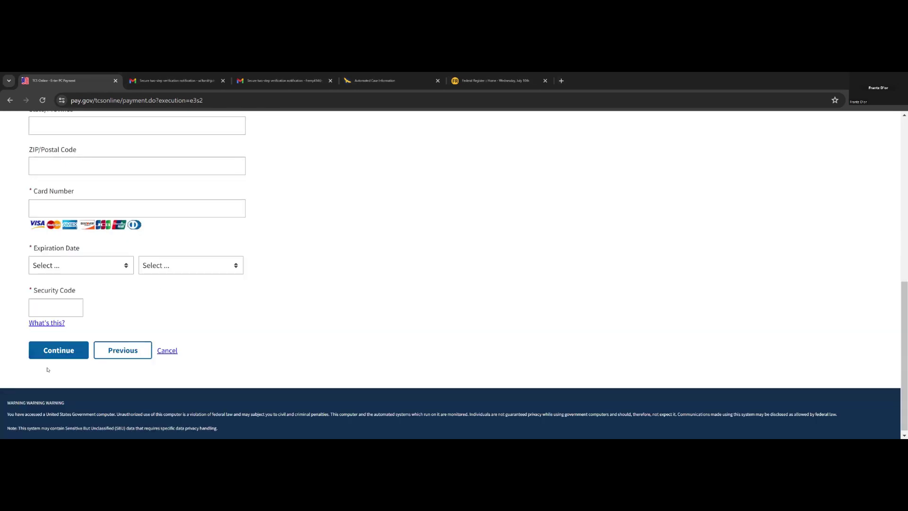